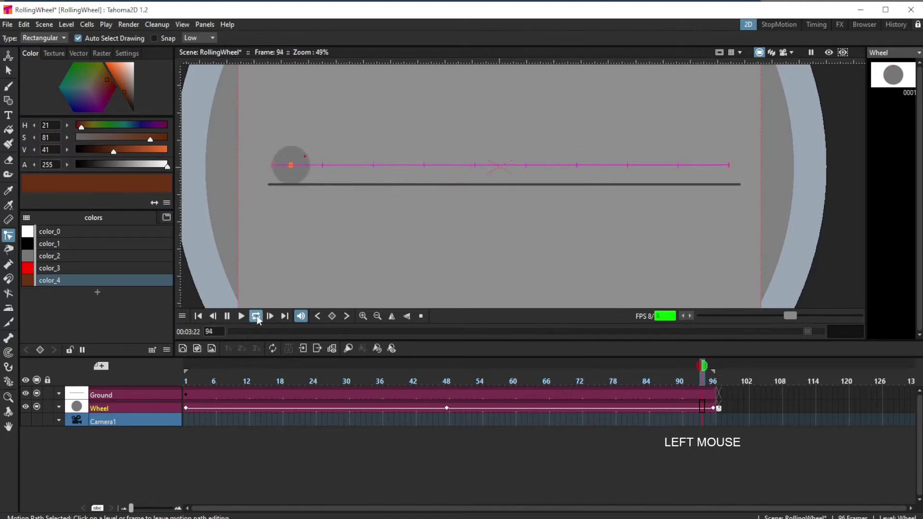
{"action": "left_click", "coordinate": [257, 317]}
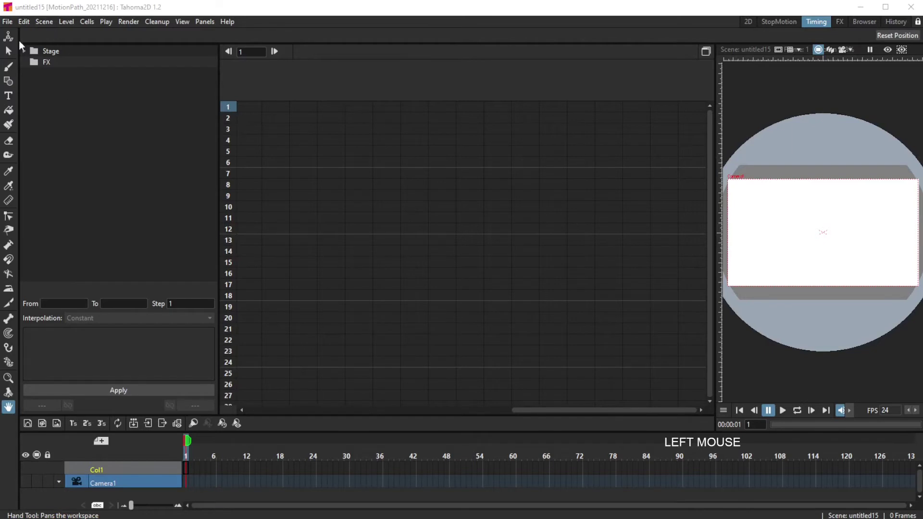
Step: Create a new project named RollingWheel in the default projects folder
{"action": "left_click", "coordinate": [7, 22]}
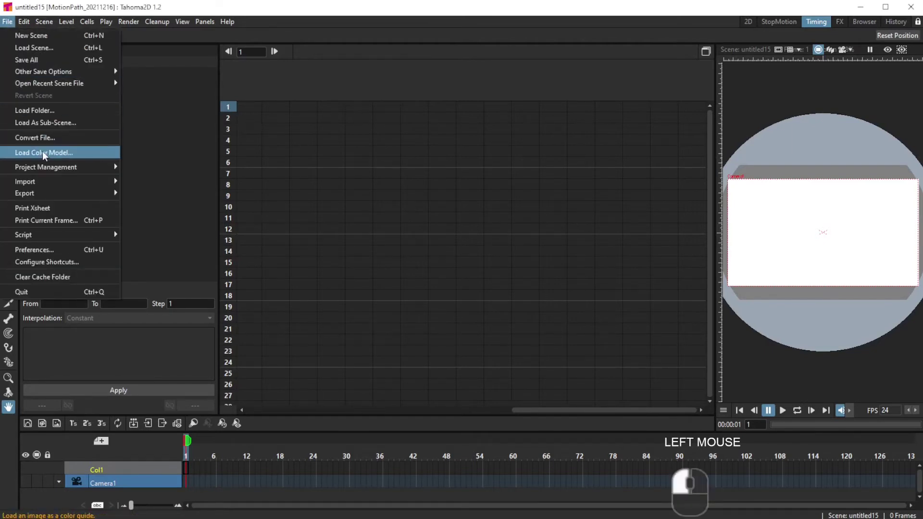
{"action": "mouse_move", "coordinate": [46, 167]}
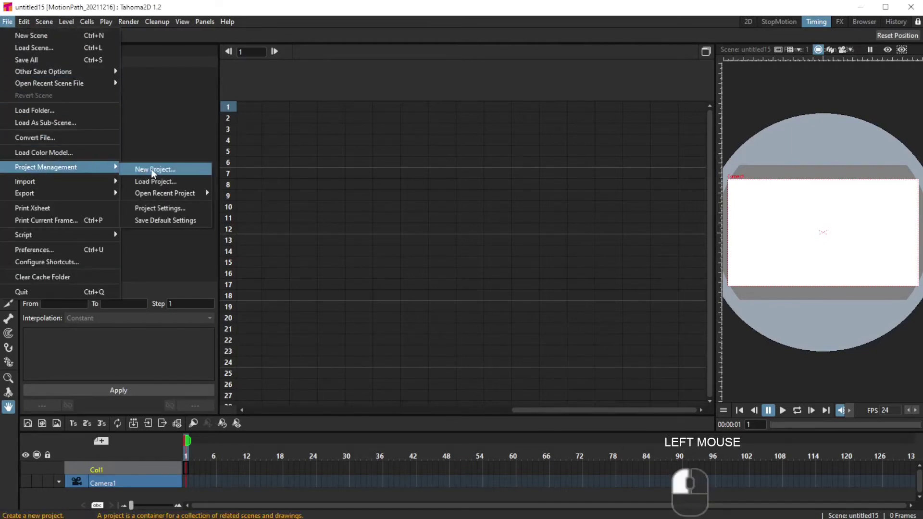
{"action": "left_click", "coordinate": [155, 171]}
{"action": "left_click", "coordinate": [439, 80]}
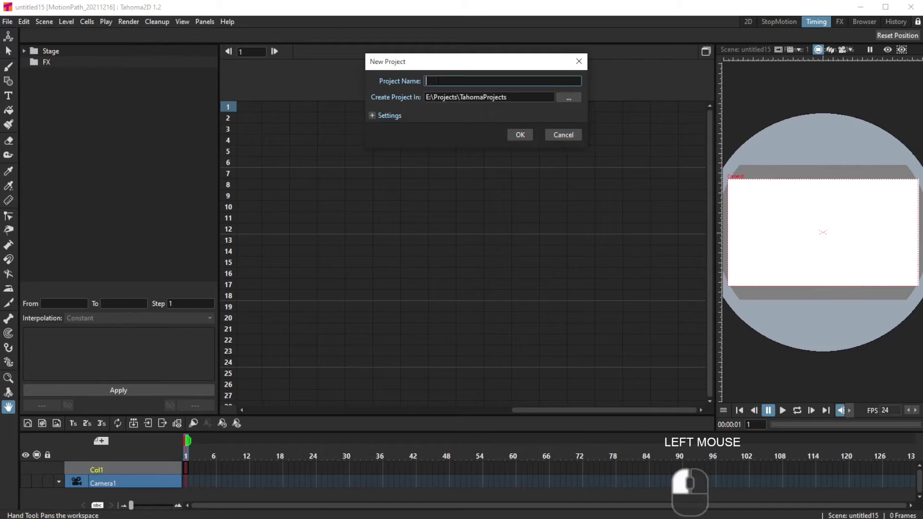
{"action": "type", "text": "Roll"}
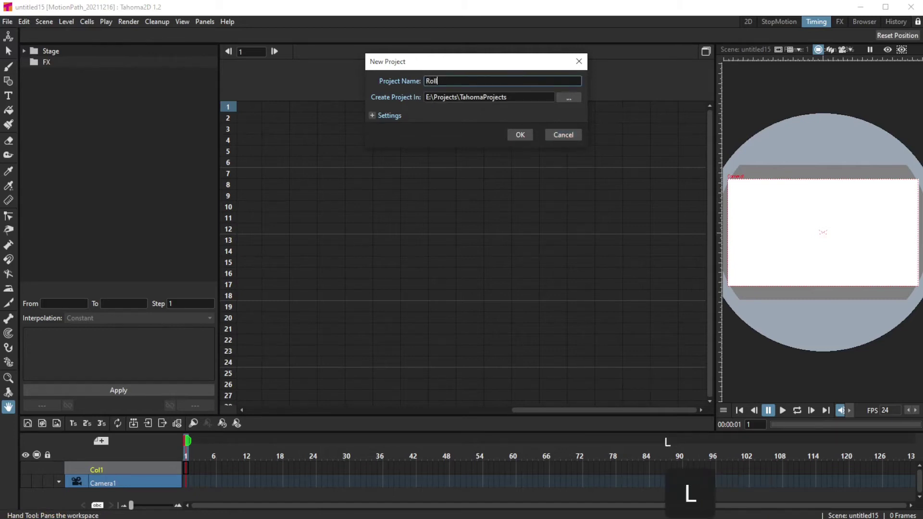
{"action": "type", "text": "ingWheel"}
{"action": "left_click", "coordinate": [520, 134]}
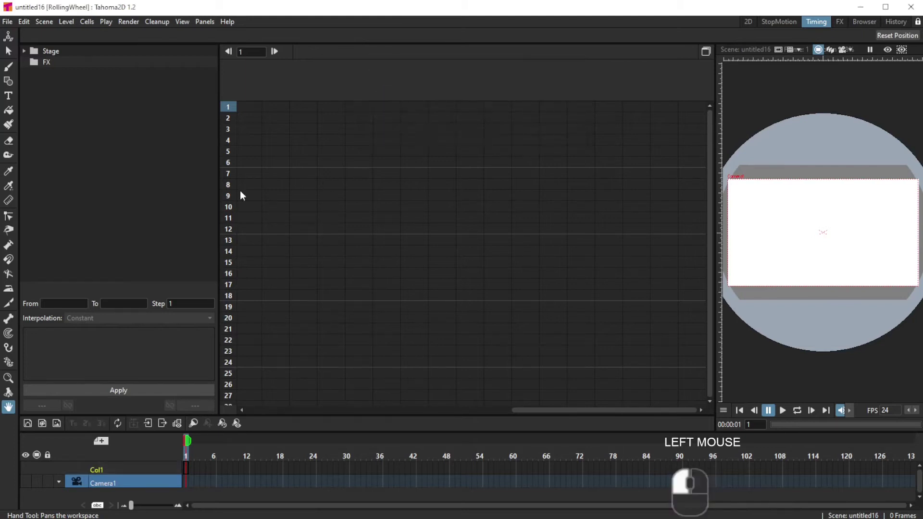
Step: Create a new vector level named Wheel
{"action": "left_click", "coordinate": [27, 424]}
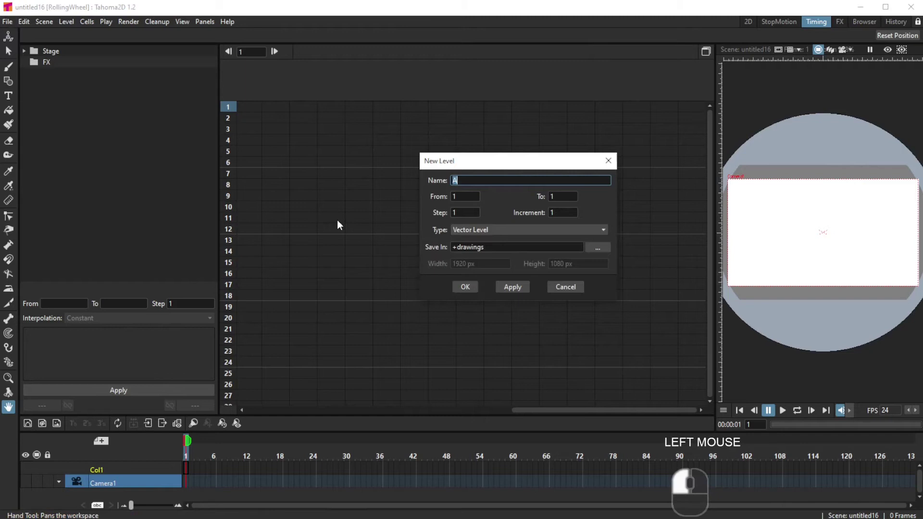
{"action": "type", "text": "Rolling"}
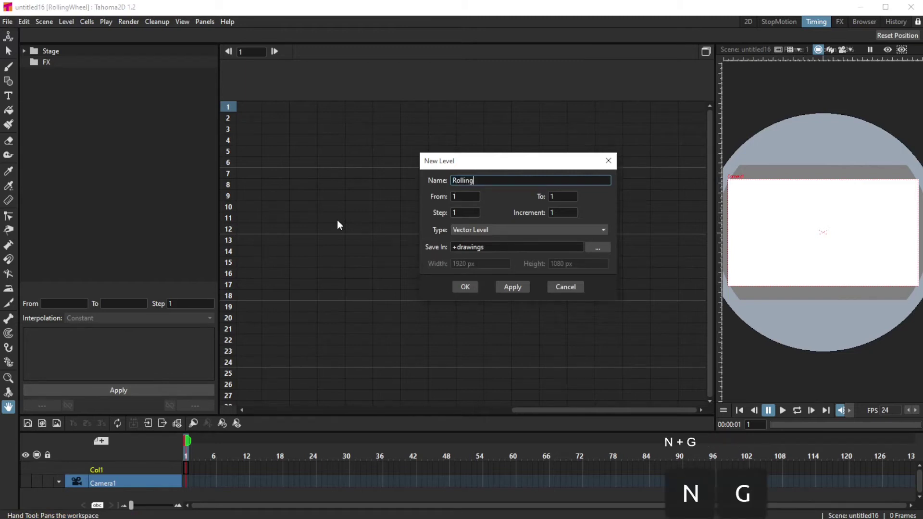
{"action": "key", "text": "BackSpace"}
{"action": "key", "text": "BackSpace"}
{"action": "key", "text": "BackSpace"}
{"action": "key", "text": "BackSpace"}
{"action": "key", "text": "BackSpace"}
{"action": "key", "text": "BackSpace"}
{"action": "key", "text": "BackSpace"}
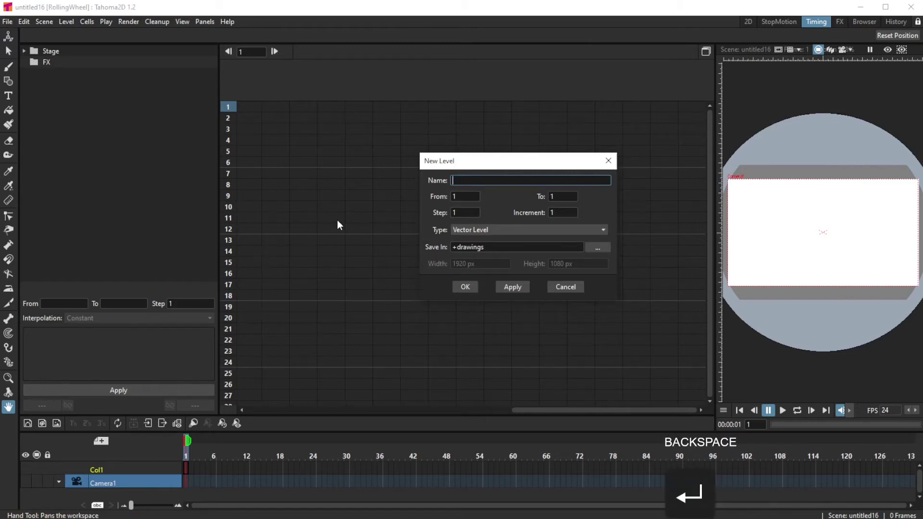
{"action": "type", "text": "Wheel"}
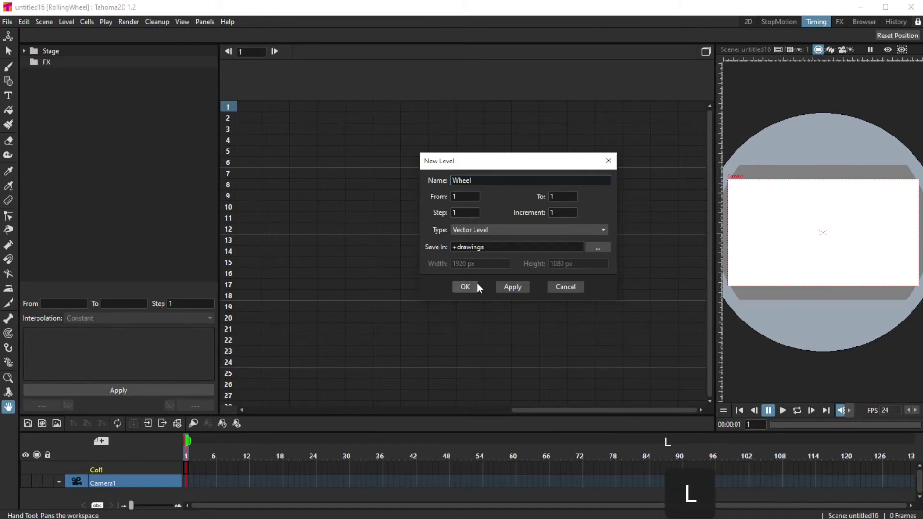
{"action": "left_click", "coordinate": [464, 286]}
Step: Rename the drawing column Col1 in the timeline to Wheel
{"action": "double_click", "coordinate": [111, 471]}
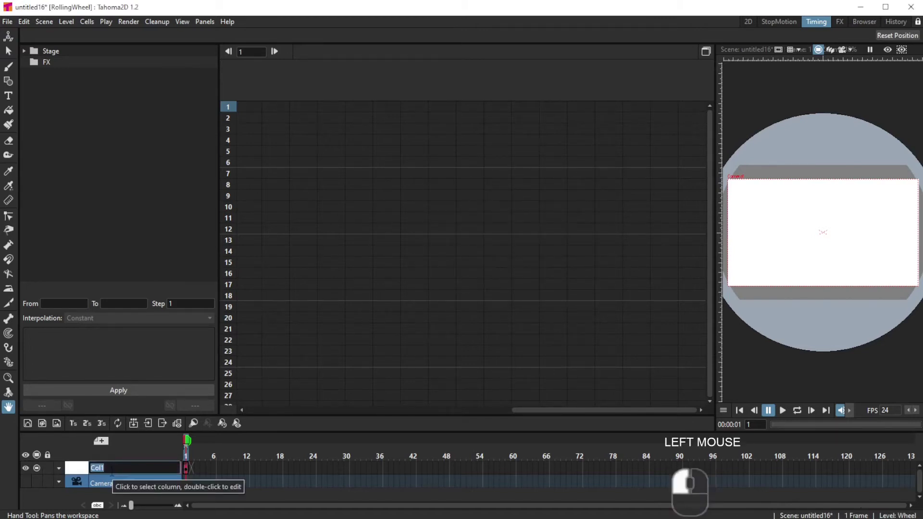
{"action": "type", "text": "Wheel"}
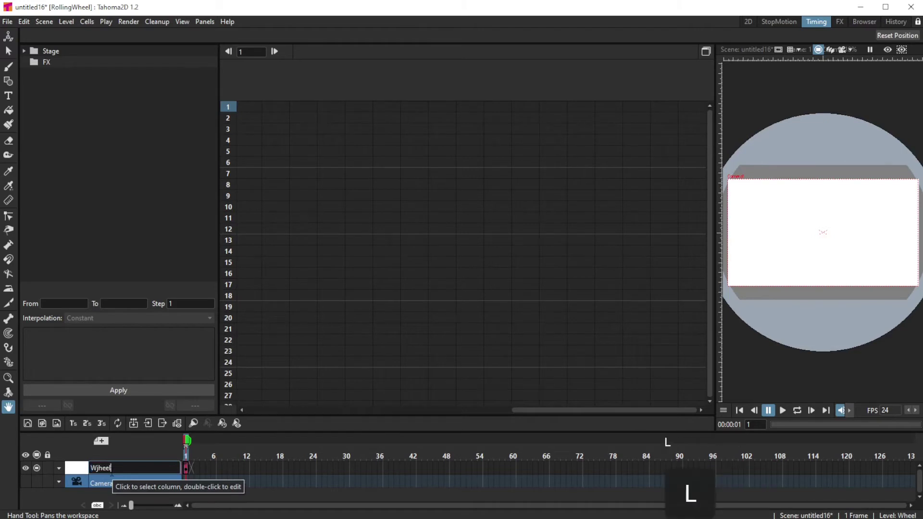
{"action": "key", "text": "BackSpace"}
{"action": "key", "text": "BackSpace"}
{"action": "key", "text": "BackSpace"}
{"action": "key", "text": "BackSpace"}
{"action": "type", "text": "heel"}
{"action": "key", "text": "Return"}
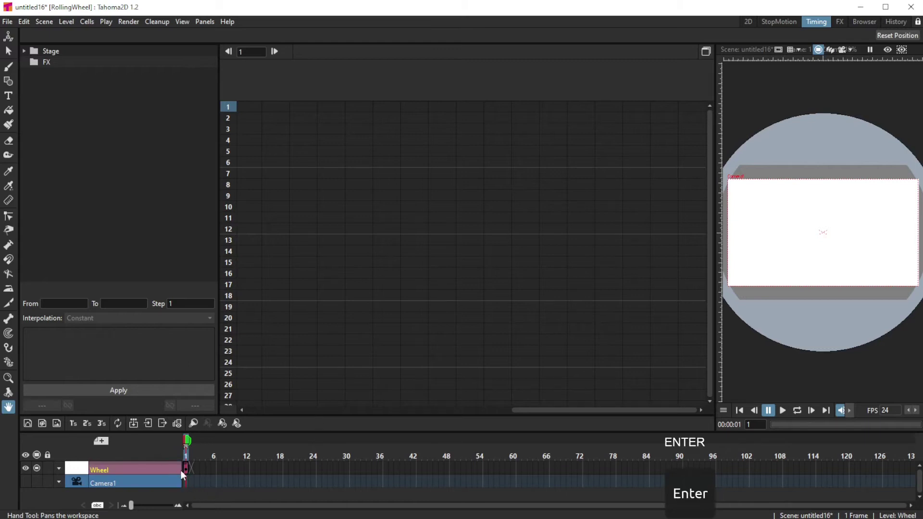
Step: Extend the exposure of the Wheel column's first drawing to frame 96
{"action": "left_click", "coordinate": [185, 467]}
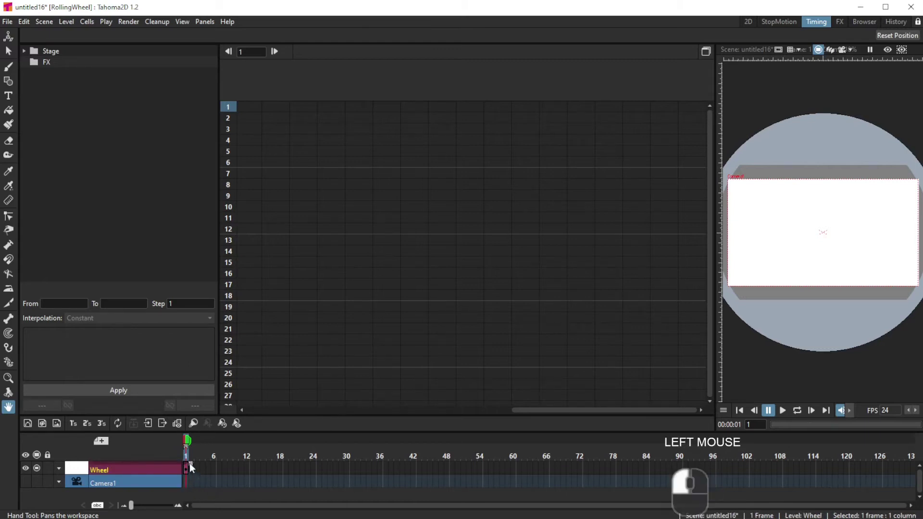
{"action": "left_click_drag", "start_coordinate": [189, 462], "coordinate": [716, 502]}
{"action": "left_click_drag", "start_coordinate": [711, 468], "coordinate": [721, 463]}
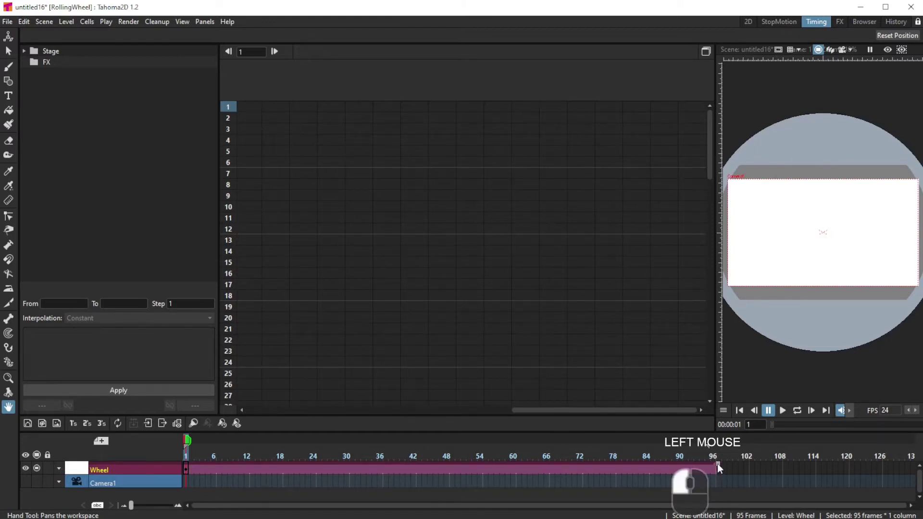
{"action": "left_click_drag", "start_coordinate": [717, 463], "coordinate": [718, 464]}
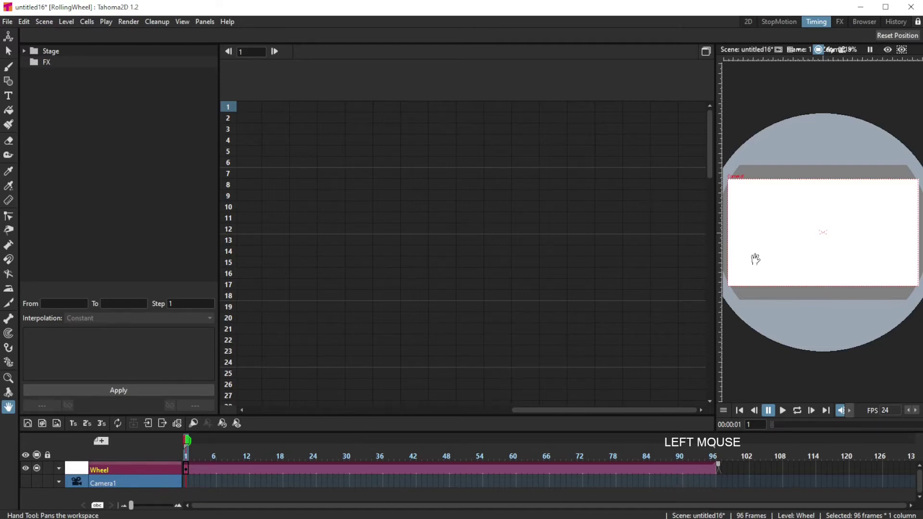
Step: Switch to the 2D workspace and add a new mid-grey palette colour with hue 0, saturation 0 and value 47
{"action": "left_click", "coordinate": [746, 22]}
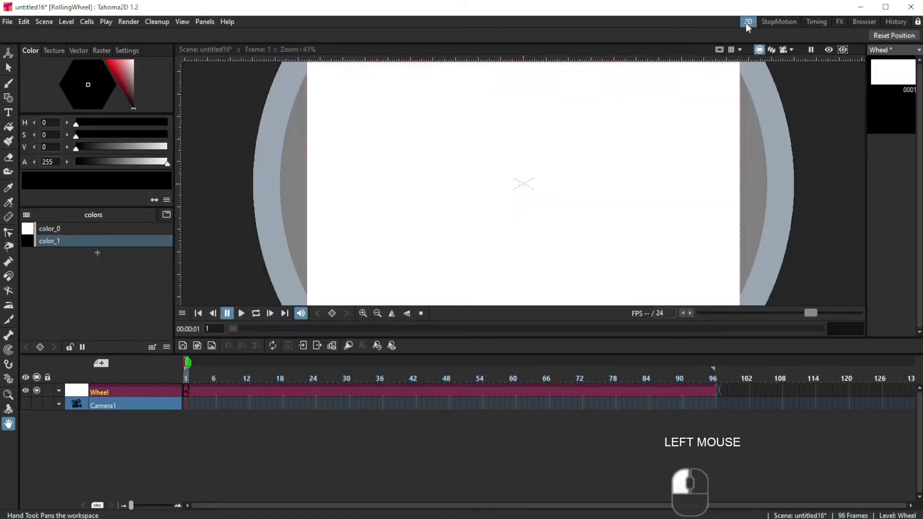
{"action": "left_click", "coordinate": [96, 252]}
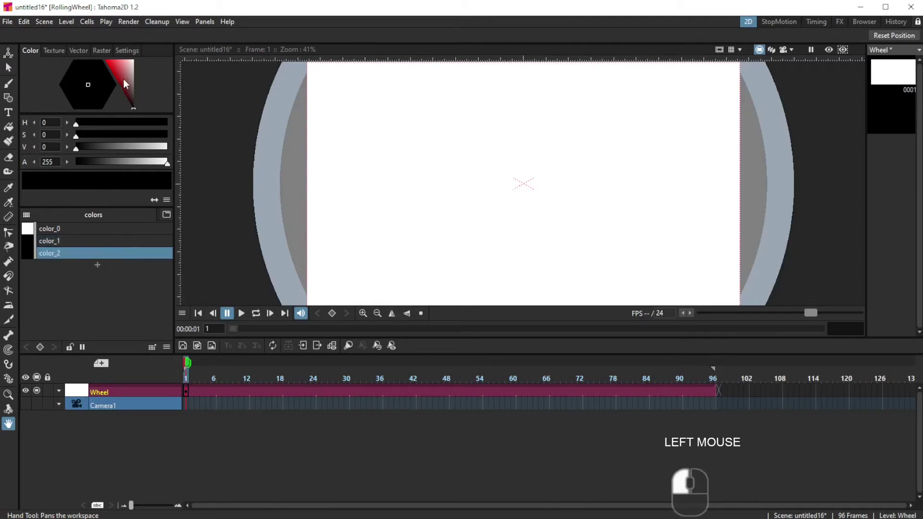
{"action": "mouse_move", "coordinate": [124, 84]}
{"action": "left_mouse_down"}
{"action": "mouse_move", "coordinate": [114, 82]}
{"action": "mouse_move", "coordinate": [138, 87]}
{"action": "left_mouse_up"}
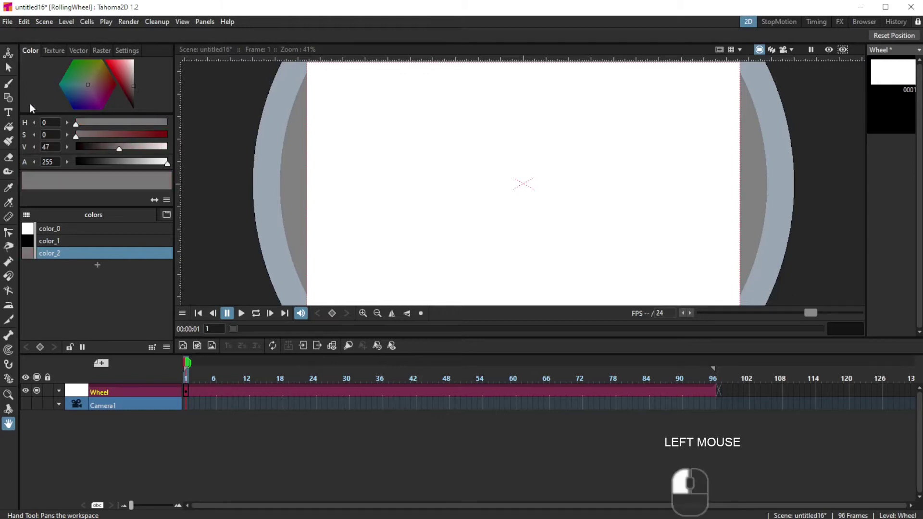
Step: Draw a grey circle outward from the centre of the camera frame with the Geometry tool's Circle shape
{"action": "left_click", "coordinate": [9, 100]}
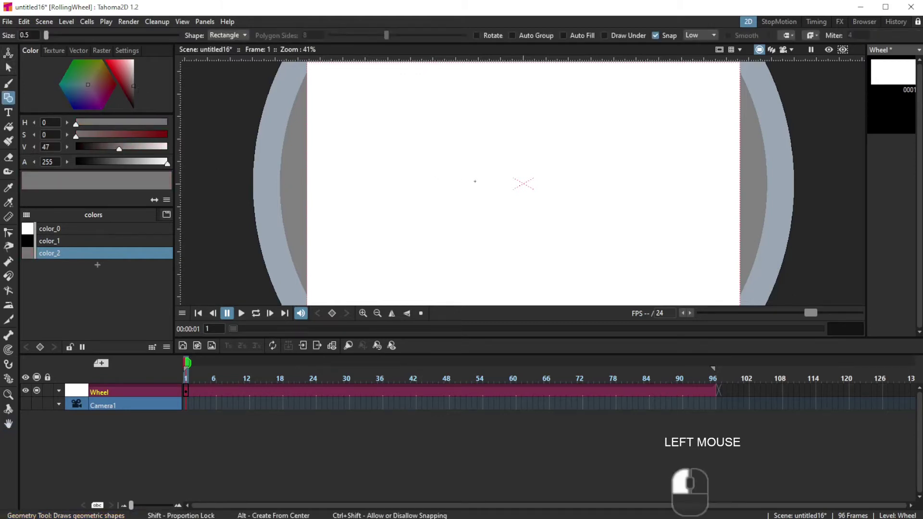
{"action": "scroll", "coordinate": [515, 201], "scroll_direction": "up", "scroll_amount": 2}
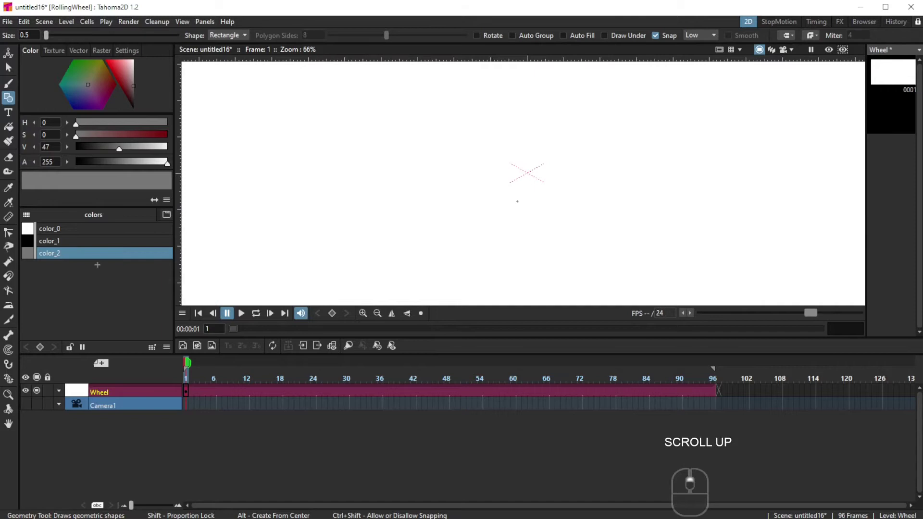
{"action": "scroll", "coordinate": [517, 201], "scroll_direction": "up", "scroll_amount": 1}
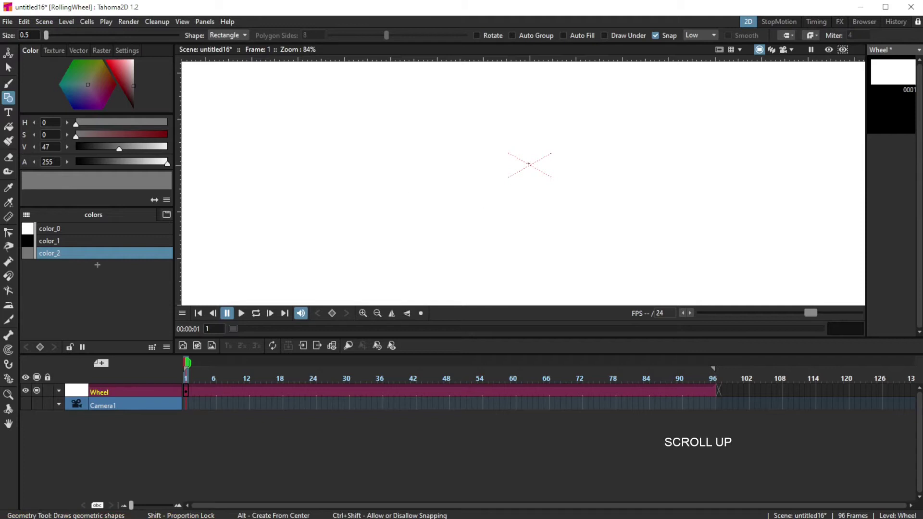
{"action": "scroll", "coordinate": [531, 166], "scroll_direction": "up", "scroll_amount": 7}
{"action": "left_click", "coordinate": [227, 35]}
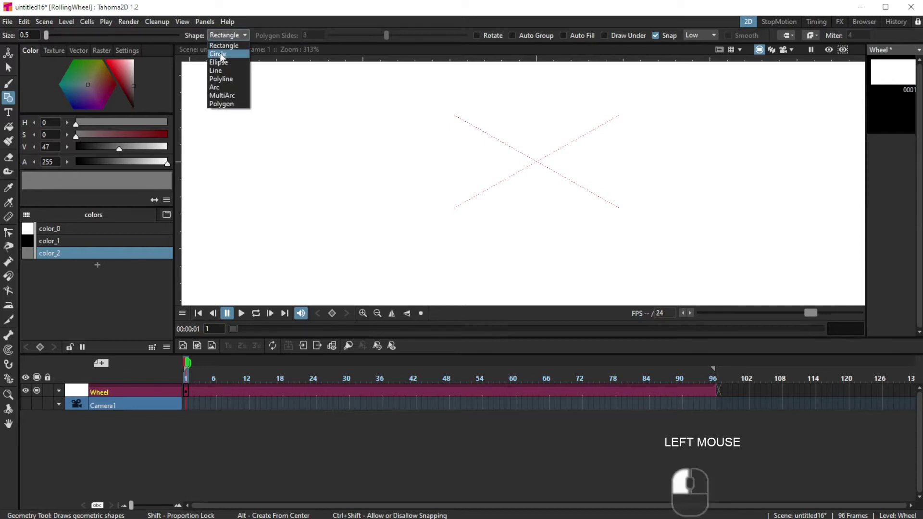
{"action": "left_click", "coordinate": [220, 54]}
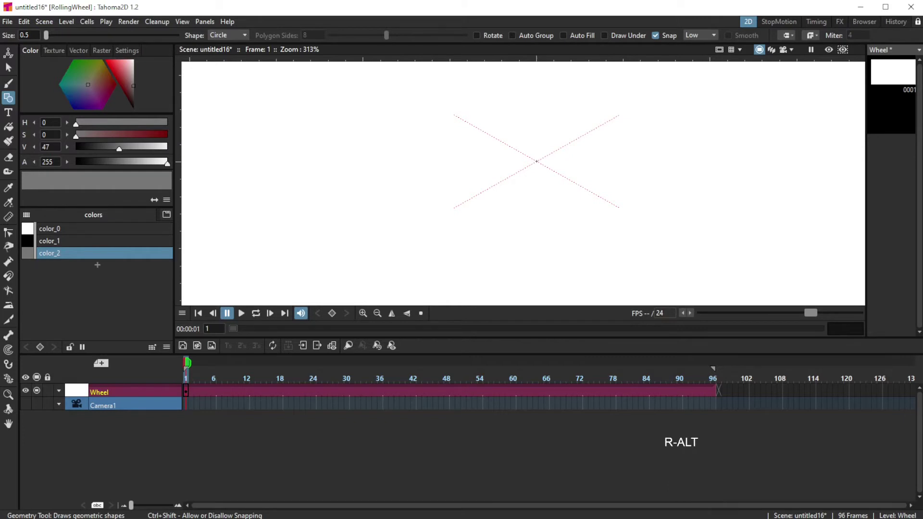
{"action": "mouse_move", "coordinate": [536, 162]}
{"action": "left_mouse_down"}
{"action": "mouse_move", "coordinate": [614, 261]}
{"action": "mouse_move", "coordinate": [608, 255]}
{"action": "left_mouse_up"}
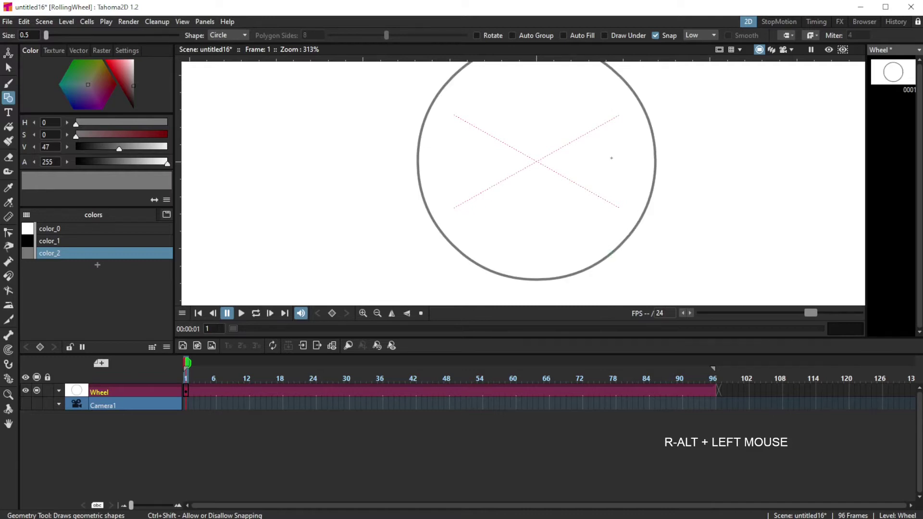
Step: Fill the inside of the circle with the same grey colour
{"action": "scroll", "coordinate": [611, 158], "scroll_direction": "down", "scroll_amount": 5}
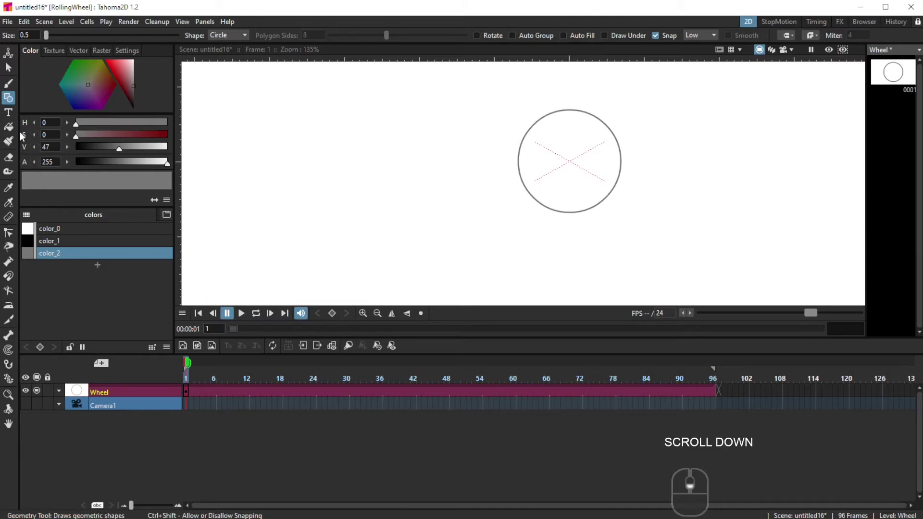
{"action": "left_click", "coordinate": [6, 129]}
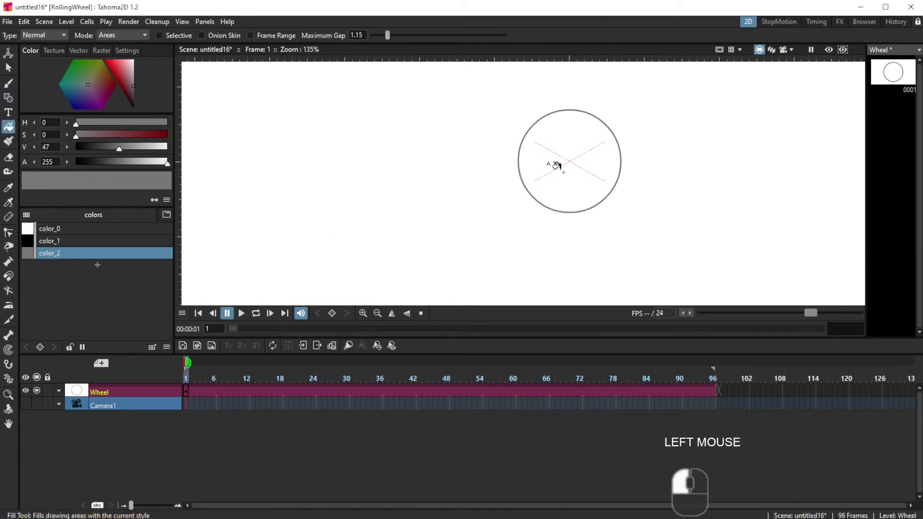
{"action": "left_click", "coordinate": [556, 164]}
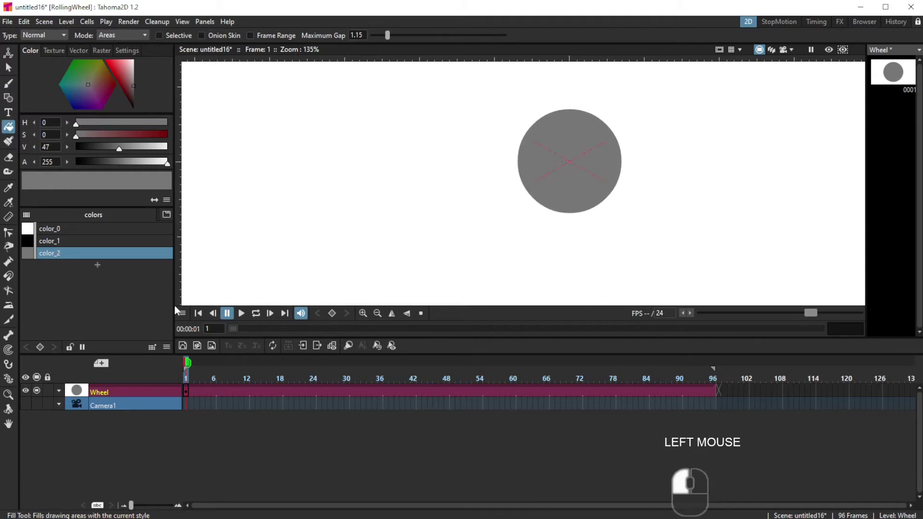
Step: Add a pure red palette colour (hue 0, saturation 100, value 100) and brush a small dot just inside the wheel's top edge
{"action": "left_click", "coordinate": [97, 264]}
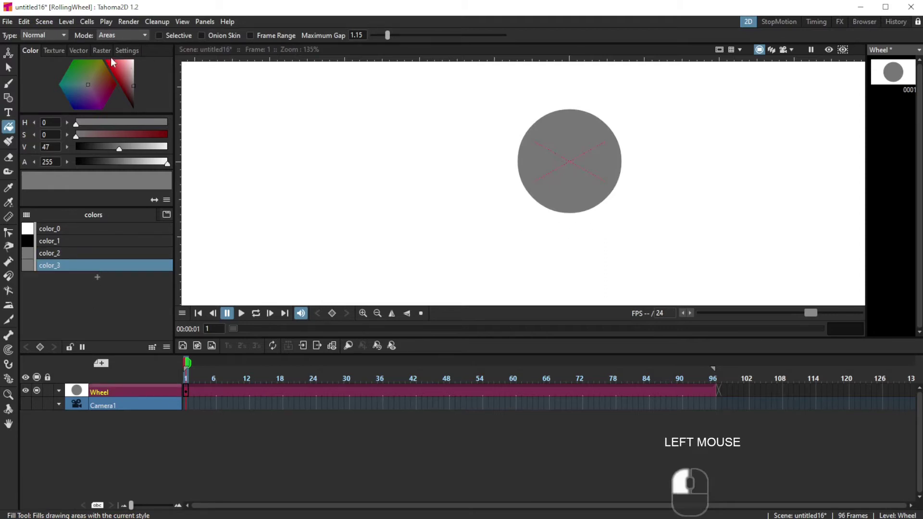
{"action": "left_click_drag", "start_coordinate": [112, 61], "coordinate": [79, 53]}
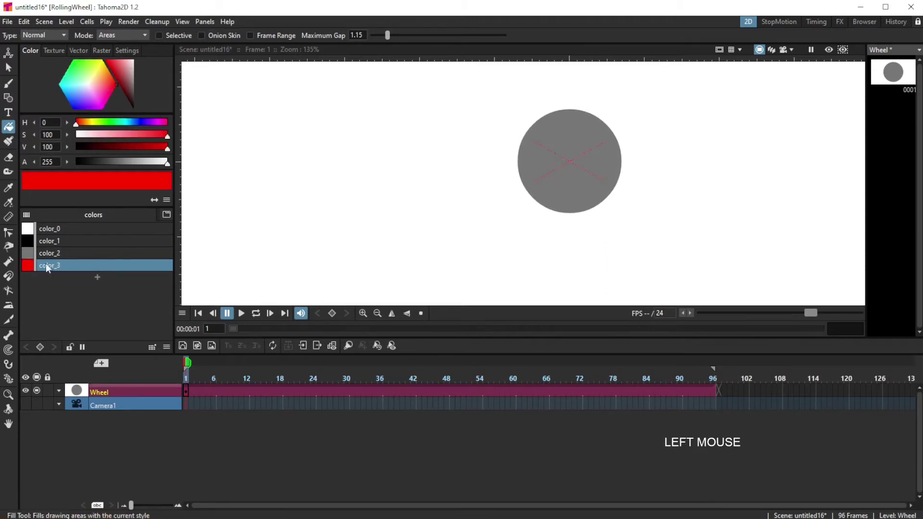
{"action": "left_click", "coordinate": [9, 83]}
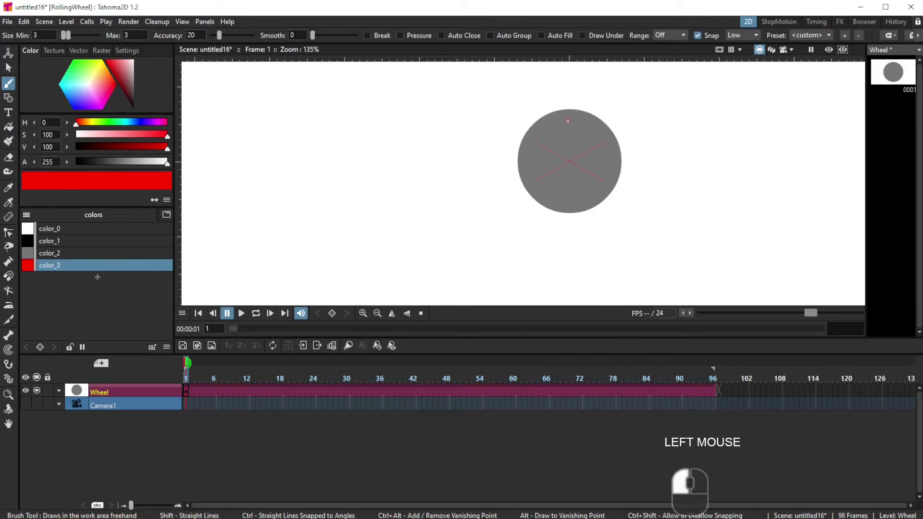
{"action": "left_click_drag", "start_coordinate": [562, 119], "coordinate": [571, 124]}
{"action": "scroll", "coordinate": [571, 123], "scroll_direction": "up", "scroll_amount": 3}
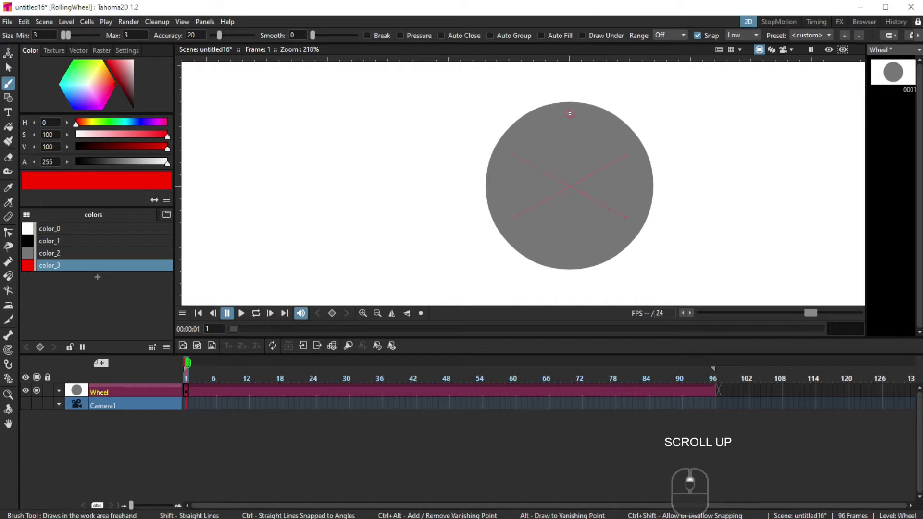
{"action": "left_click", "coordinate": [569, 113]}
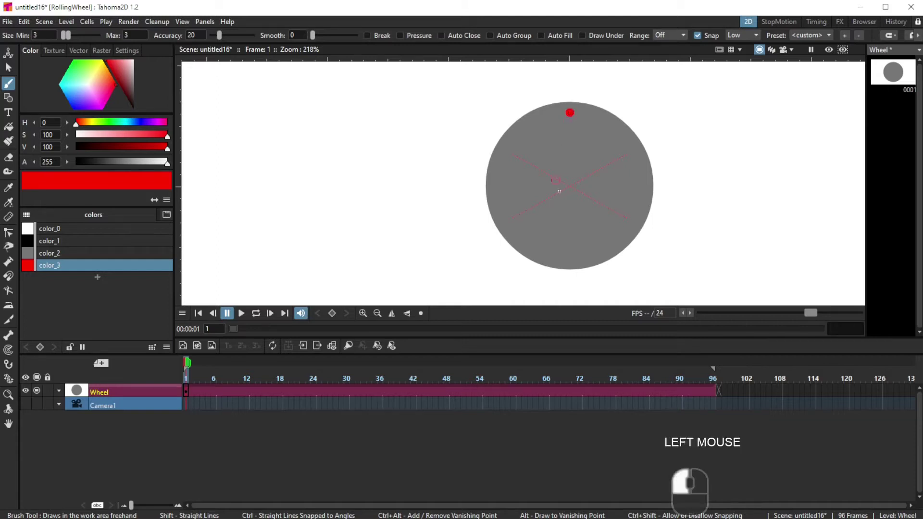
{"action": "scroll", "coordinate": [413, 240], "scroll_direction": "down", "scroll_amount": 4}
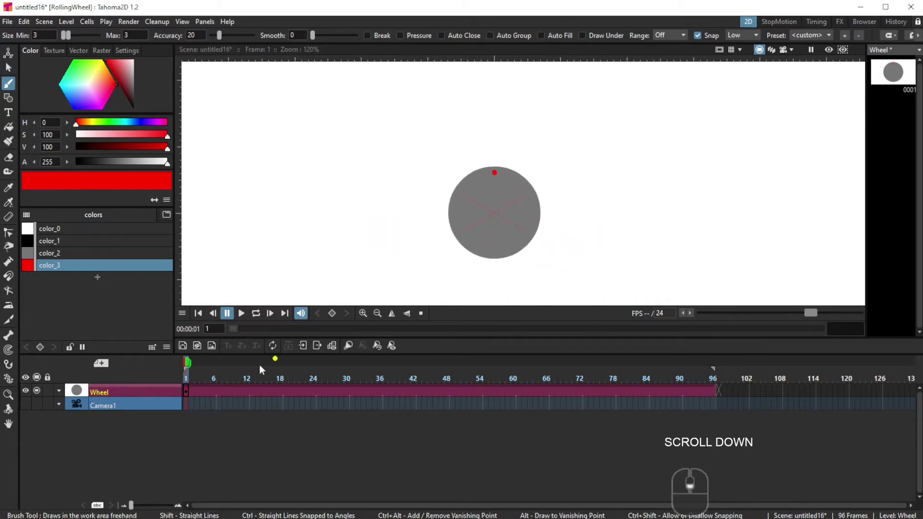
{"action": "left_click", "coordinate": [420, 313]}
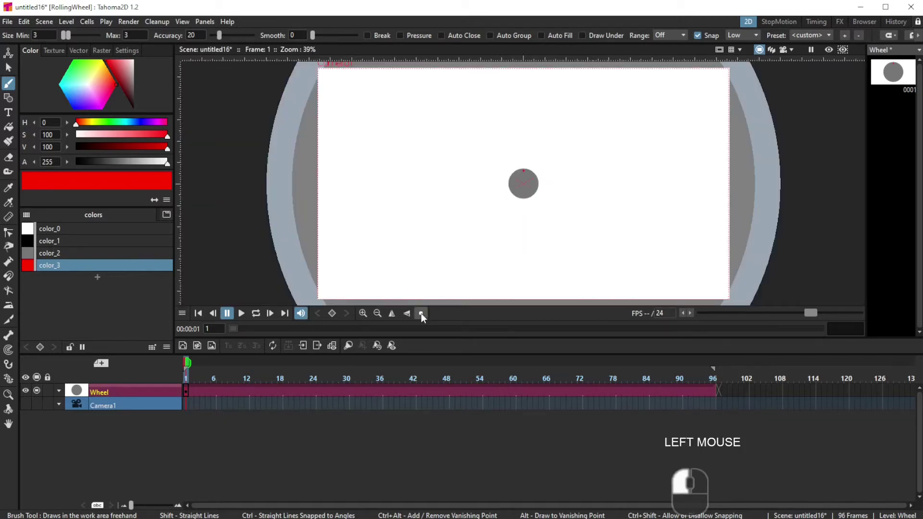
Step: Set the scene's camera background to an opaque grey with RGB 142, 142, 142 and alpha 255
{"action": "left_click", "coordinate": [49, 253]}
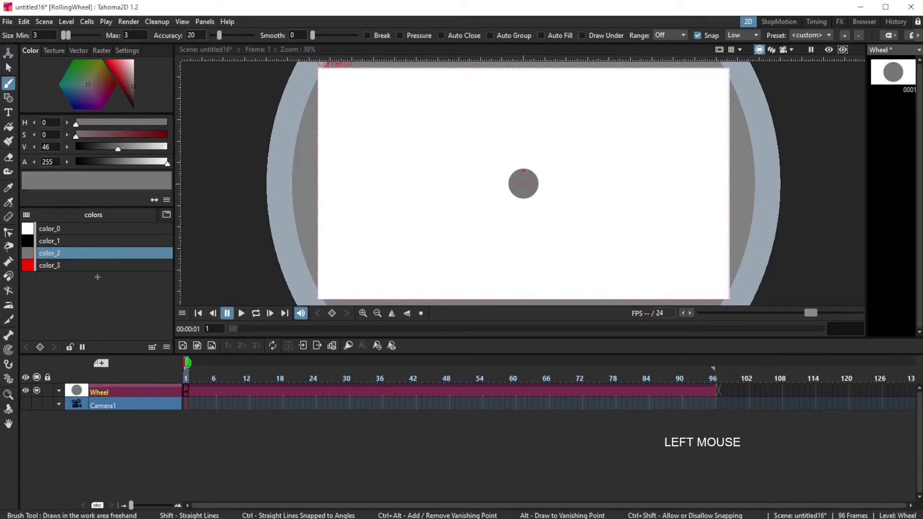
{"action": "left_click", "coordinate": [46, 22]}
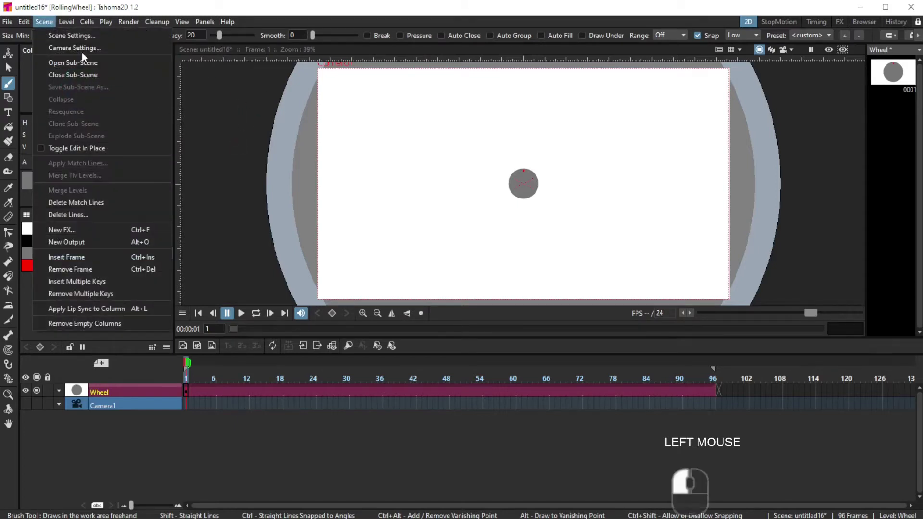
{"action": "left_click", "coordinate": [72, 37]}
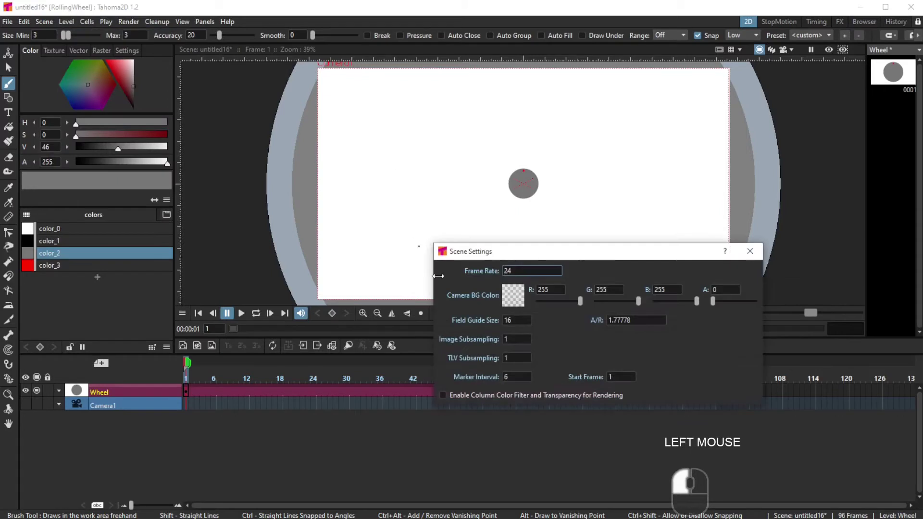
{"action": "left_click_drag", "start_coordinate": [712, 302], "coordinate": [755, 302]}
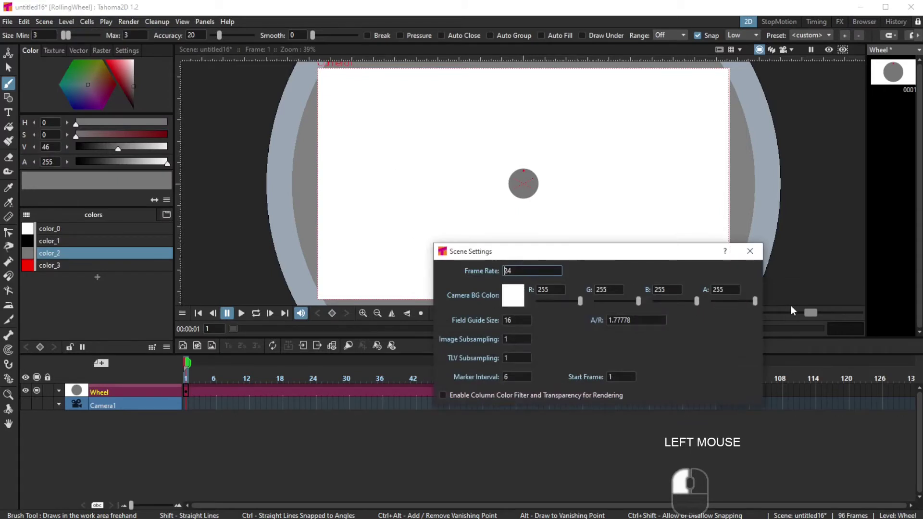
{"action": "left_click", "coordinate": [513, 299]}
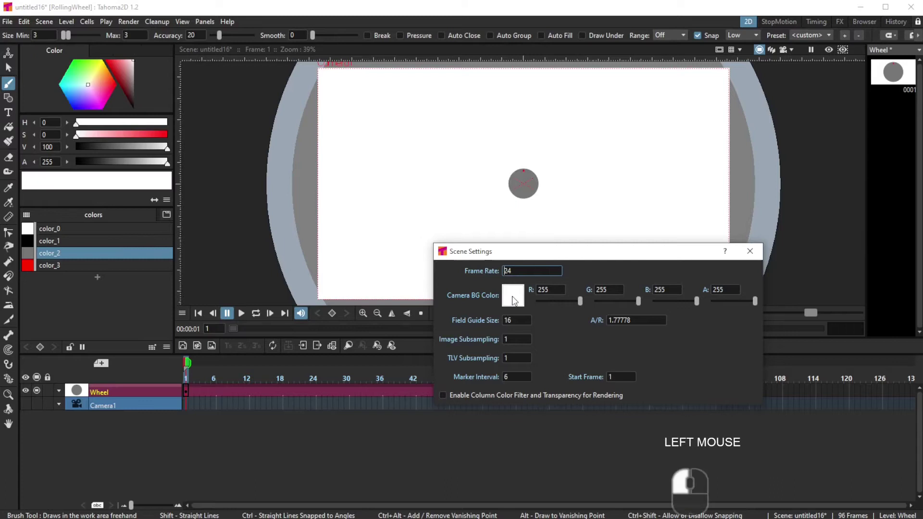
{"action": "left_click", "coordinate": [513, 301]}
{"action": "left_click_drag", "start_coordinate": [547, 221], "coordinate": [576, 244]}
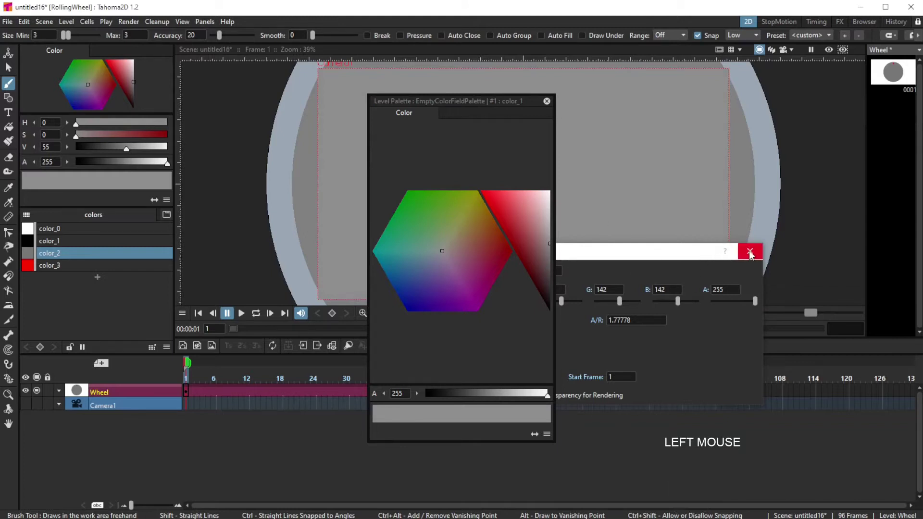
{"action": "left_click", "coordinate": [546, 101]}
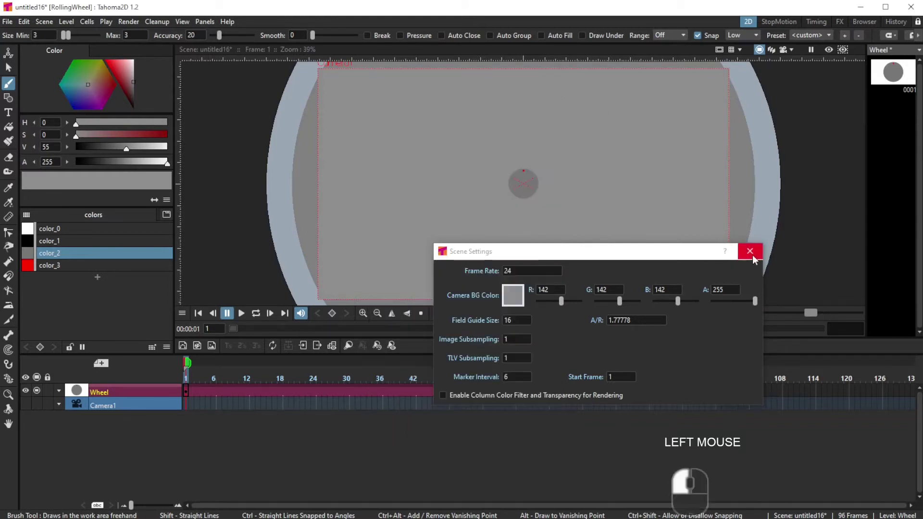
{"action": "left_click", "coordinate": [749, 251]}
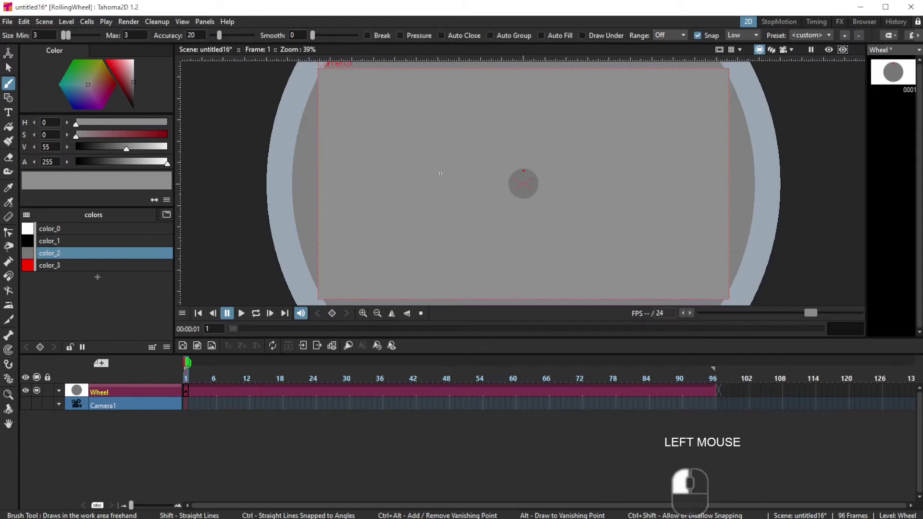
Step: Save the scene as RollingWheel in the project's scenes folder
{"action": "left_click", "coordinate": [5, 22]}
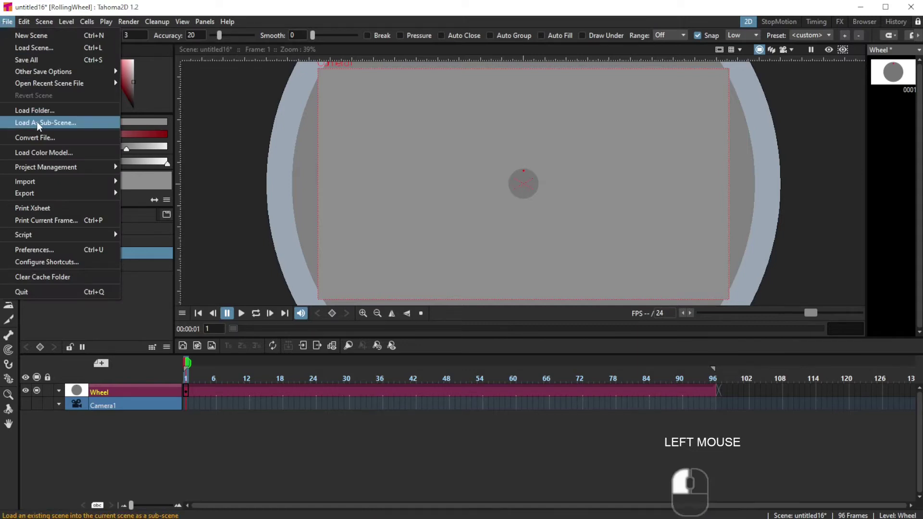
{"action": "left_click", "coordinate": [27, 60]}
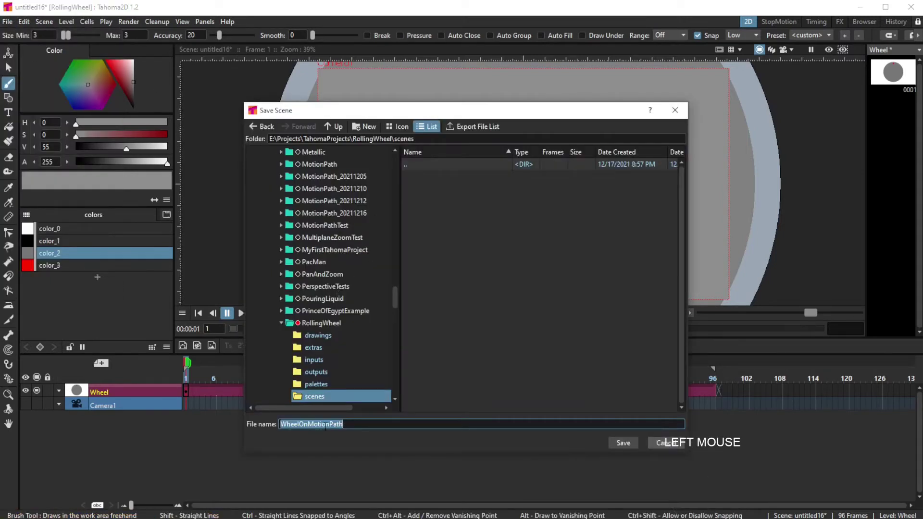
{"action": "type", "text": "Roll"}
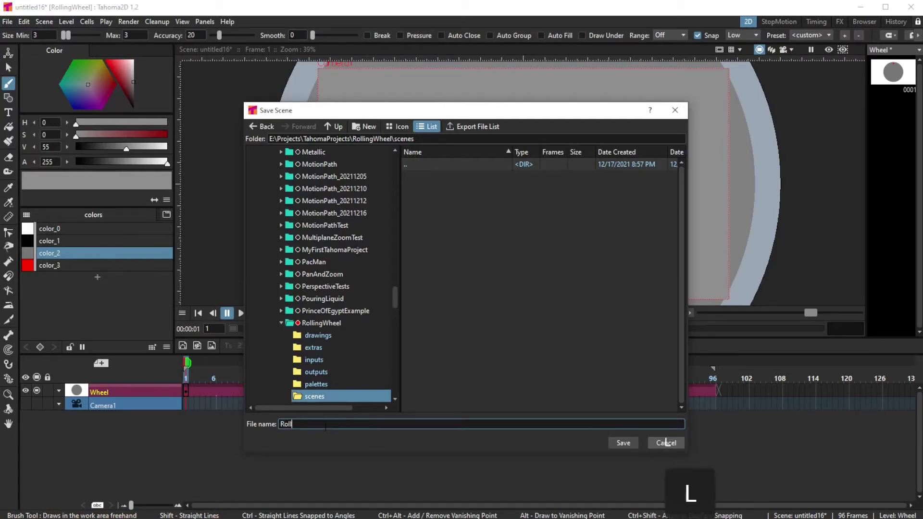
{"action": "type", "text": "ingWheel"}
{"action": "left_click", "coordinate": [624, 444]}
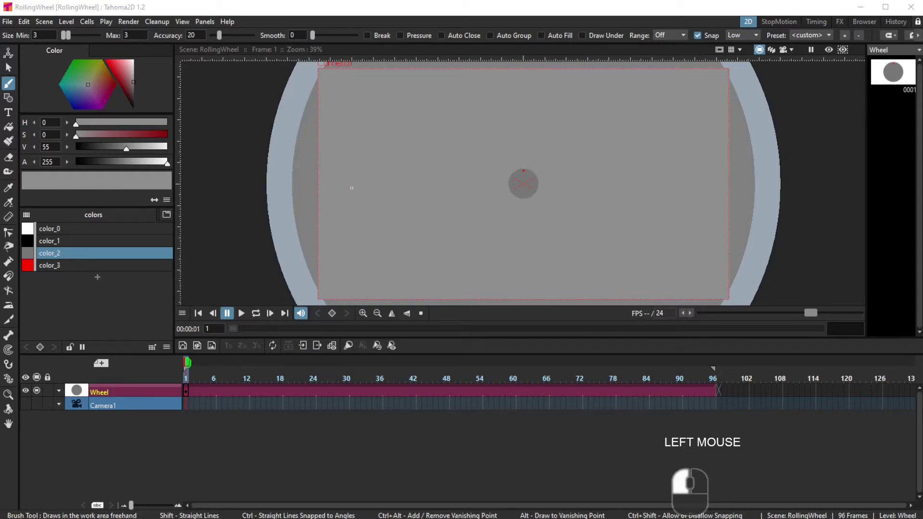
{"action": "left_click_drag", "start_coordinate": [351, 188], "coordinate": [363, 190]}
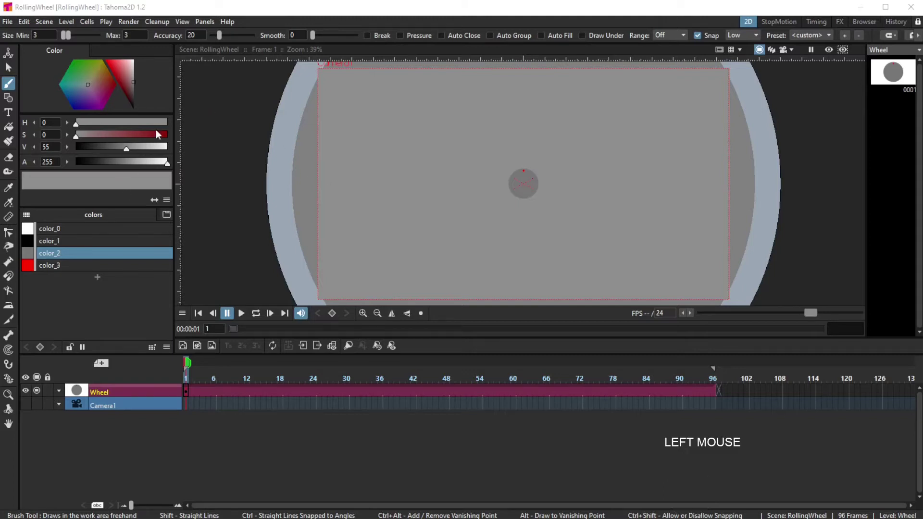
Step: Show the Motion Paths controls beside the drawing area and add a new motion path
{"action": "left_click", "coordinate": [204, 21]}
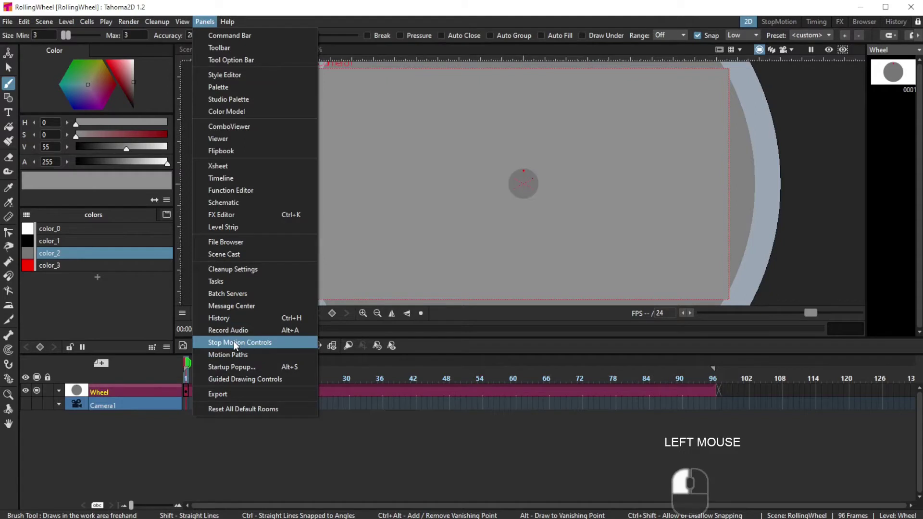
{"action": "left_click", "coordinate": [237, 353]}
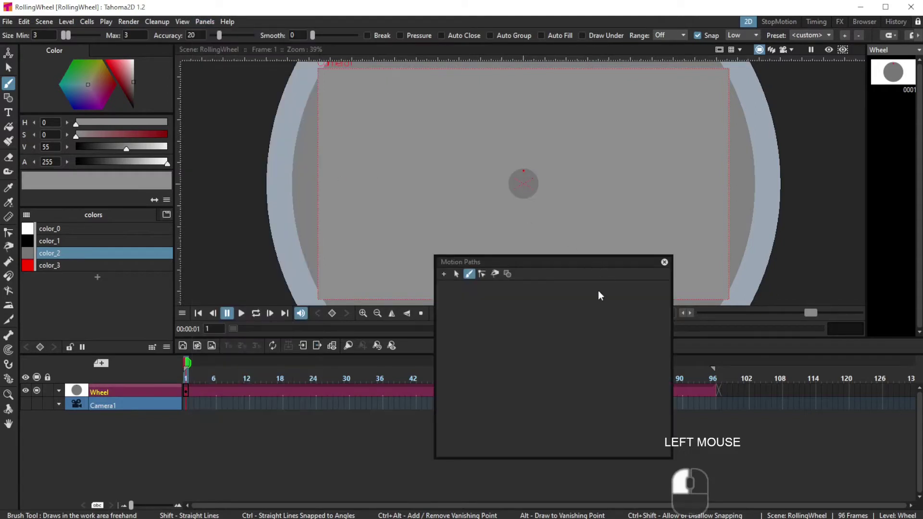
{"action": "left_click_drag", "start_coordinate": [576, 261], "coordinate": [215, 140]}
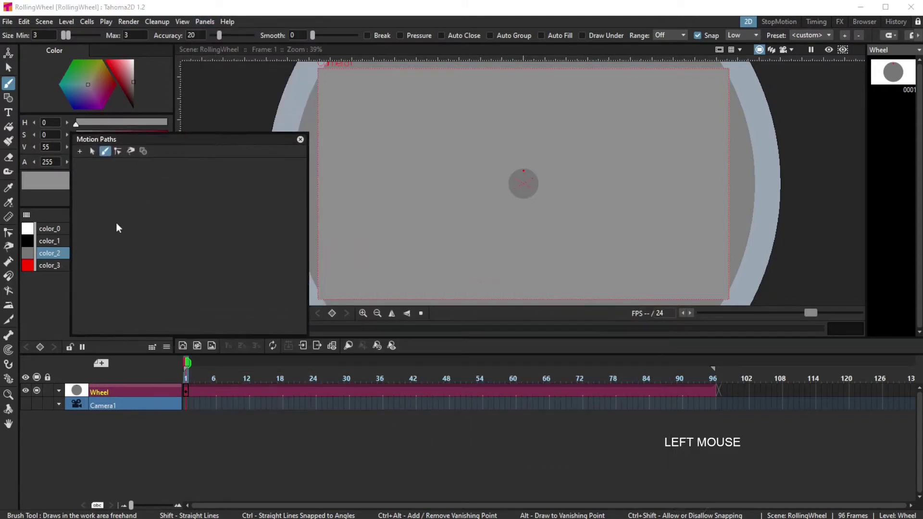
{"action": "left_click", "coordinate": [76, 150]}
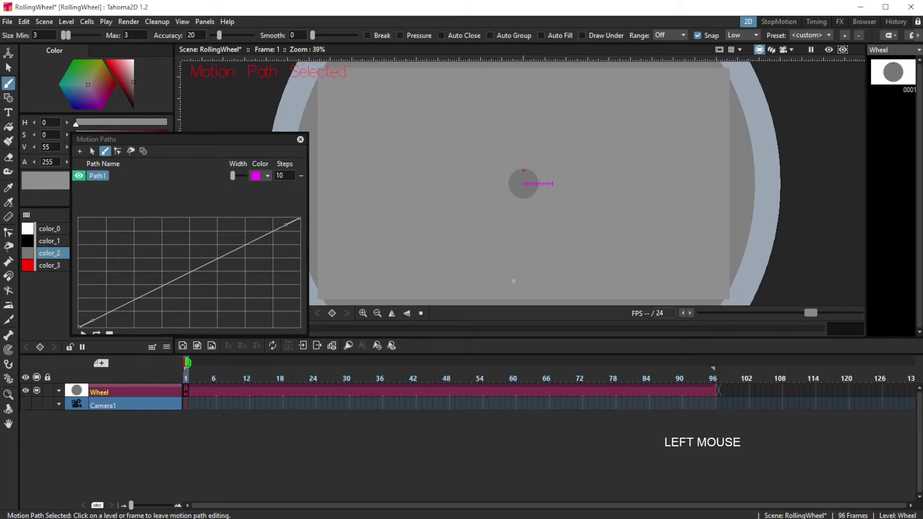
Step: Extend the motion path's end point horizontally to near the right edge of the camera frame with the Control Point Editor
{"action": "scroll", "coordinate": [559, 240], "scroll_direction": "up", "scroll_amount": 2}
{"action": "scroll", "coordinate": [561, 217], "scroll_direction": "up", "scroll_amount": 2}
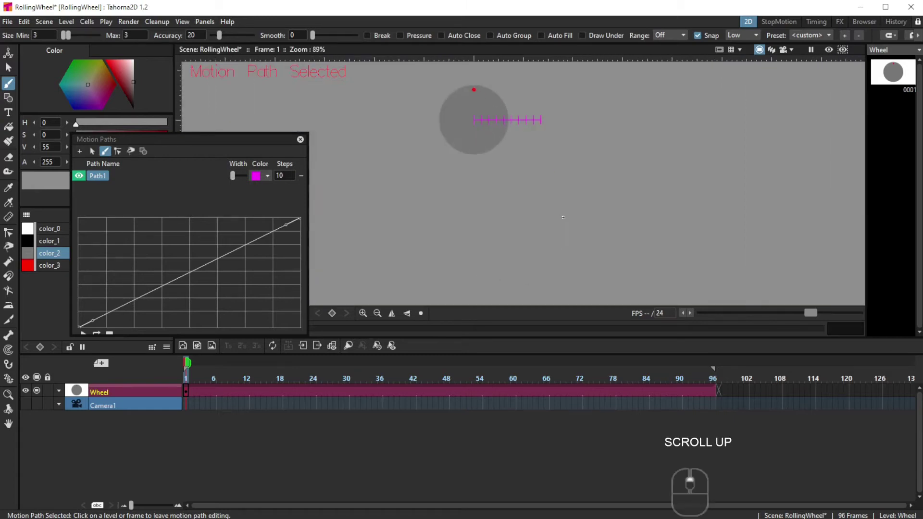
{"action": "left_click_drag", "start_coordinate": [597, 212], "coordinate": [552, 283]}
{"action": "scroll", "coordinate": [561, 231], "scroll_direction": "down", "scroll_amount": 1}
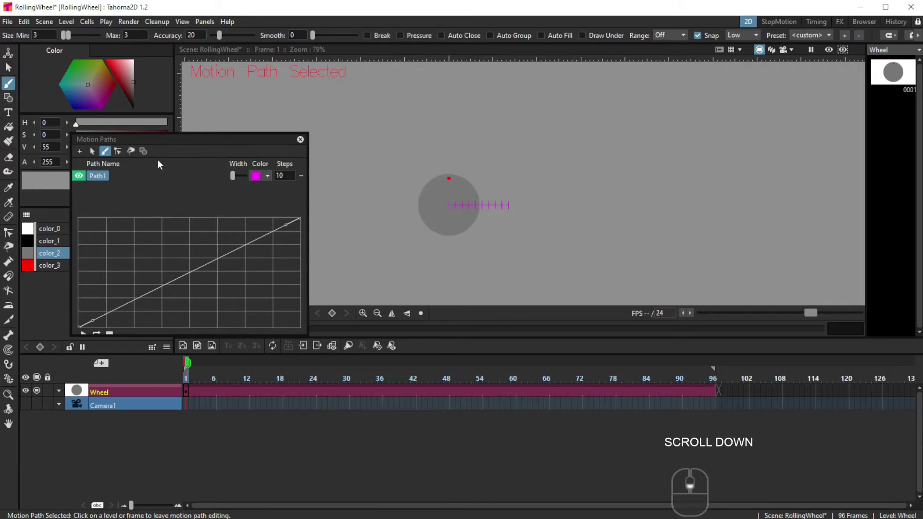
{"action": "left_click", "coordinate": [118, 150]}
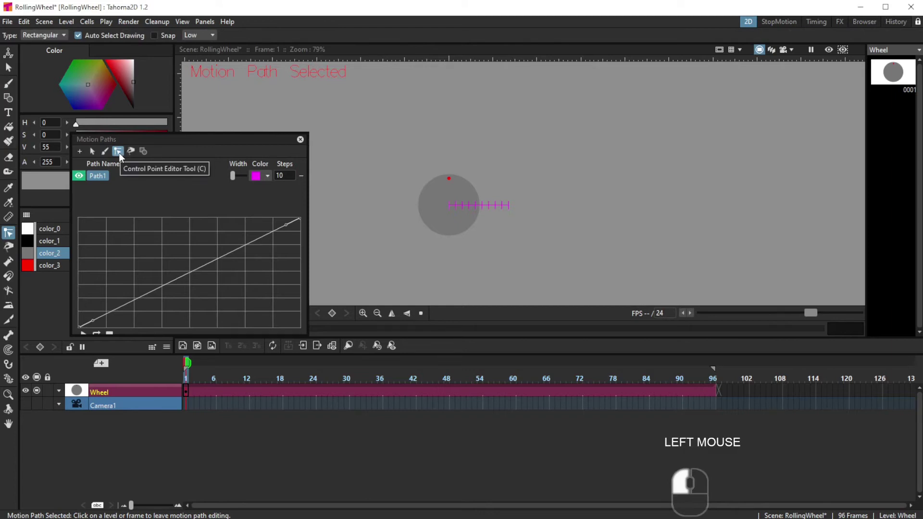
{"action": "left_click", "coordinate": [505, 209]}
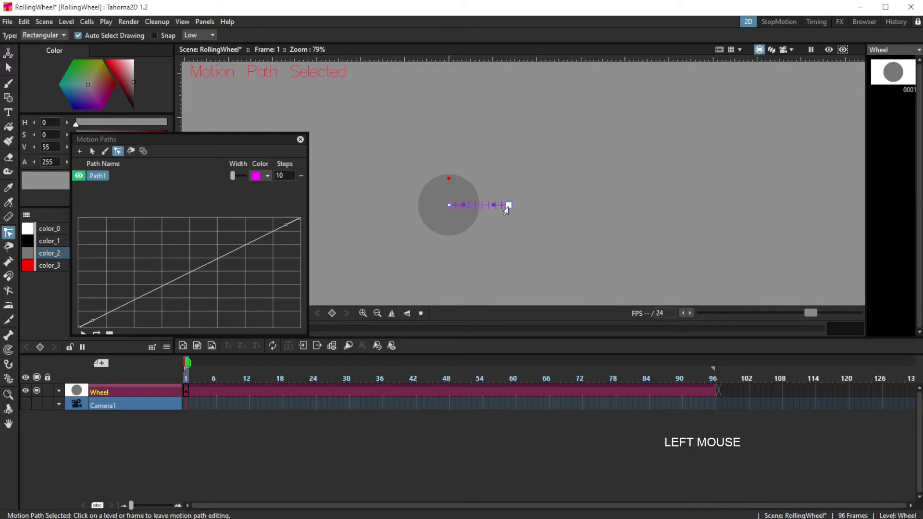
{"action": "left_click_drag", "start_coordinate": [505, 210], "coordinate": [818, 215]}
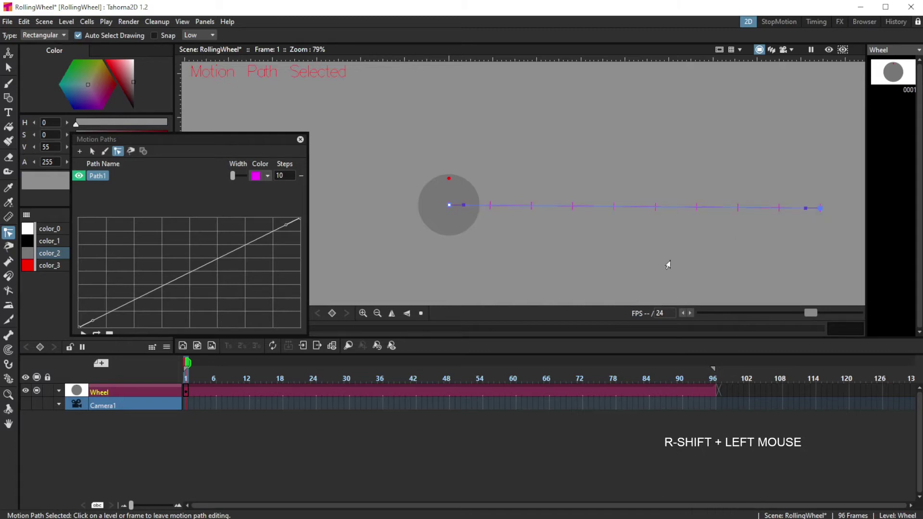
Step: Extend the motion path's start point from the wheel's centre to near the left edge of the camera frame
{"action": "scroll", "coordinate": [553, 264], "scroll_direction": "down", "scroll_amount": 3}
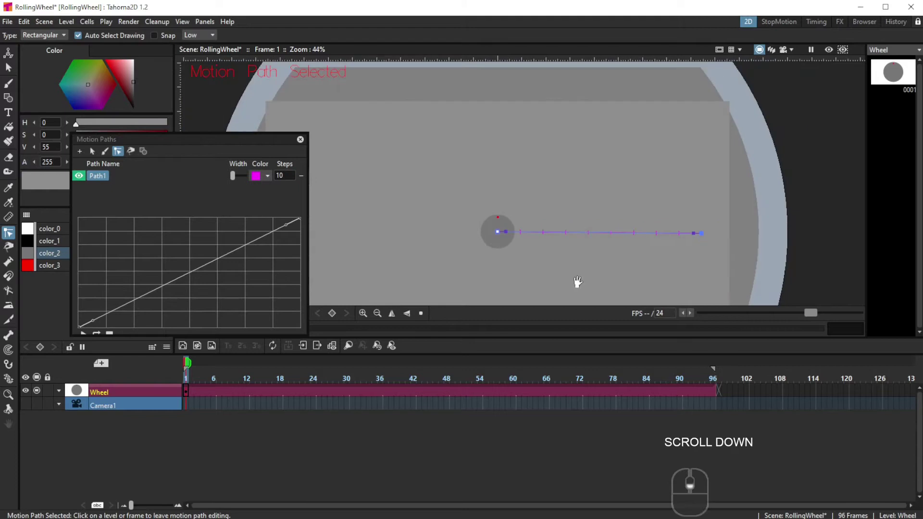
{"action": "left_click_drag", "start_coordinate": [578, 281], "coordinate": [681, 250]}
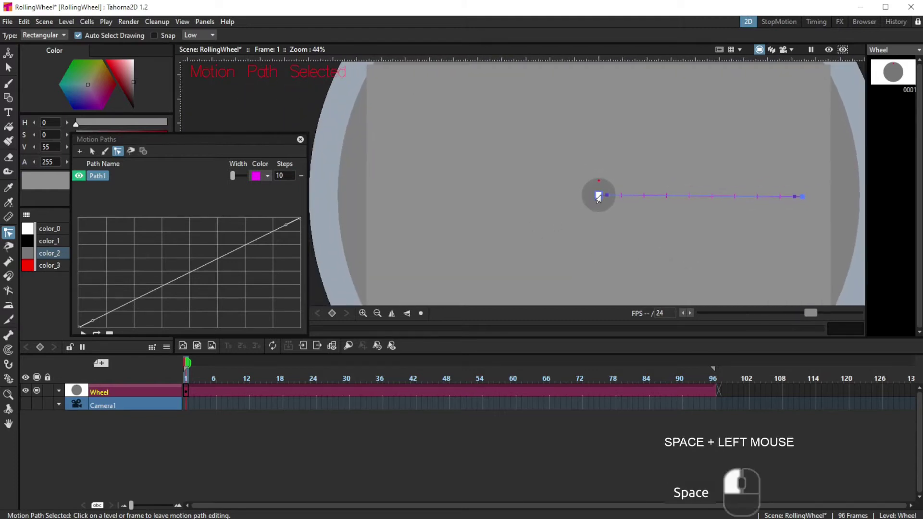
{"action": "left_click_drag", "start_coordinate": [598, 196], "coordinate": [395, 198]}
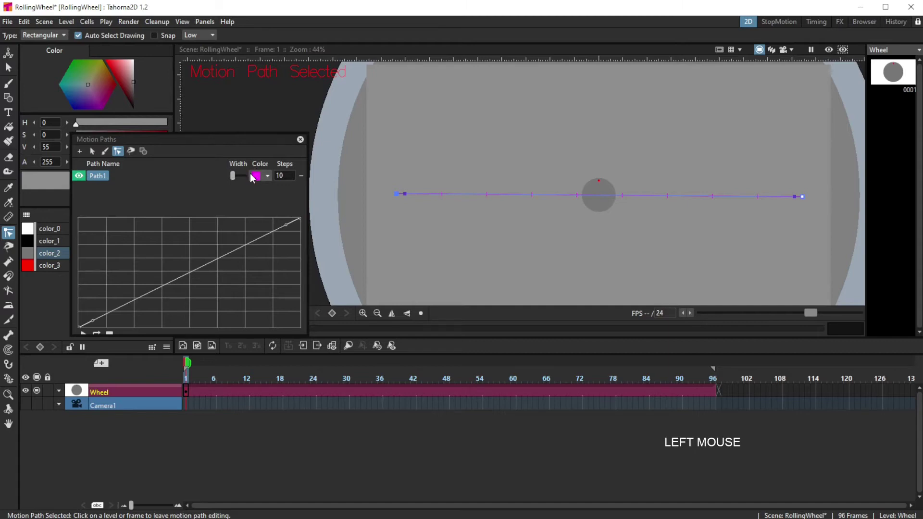
Step: Toggle Path1's visibility off and back on, and close the Motion Paths controls
{"action": "left_click", "coordinate": [78, 176]}
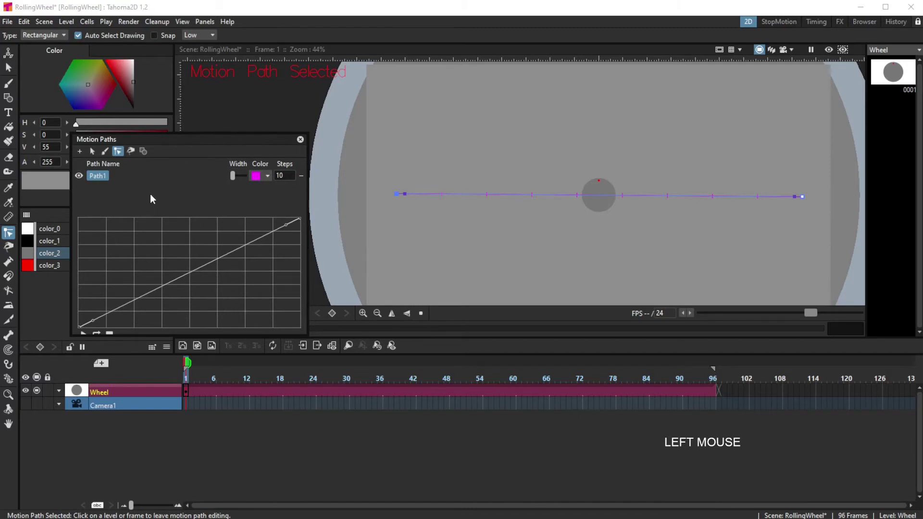
{"action": "left_click", "coordinate": [78, 176]}
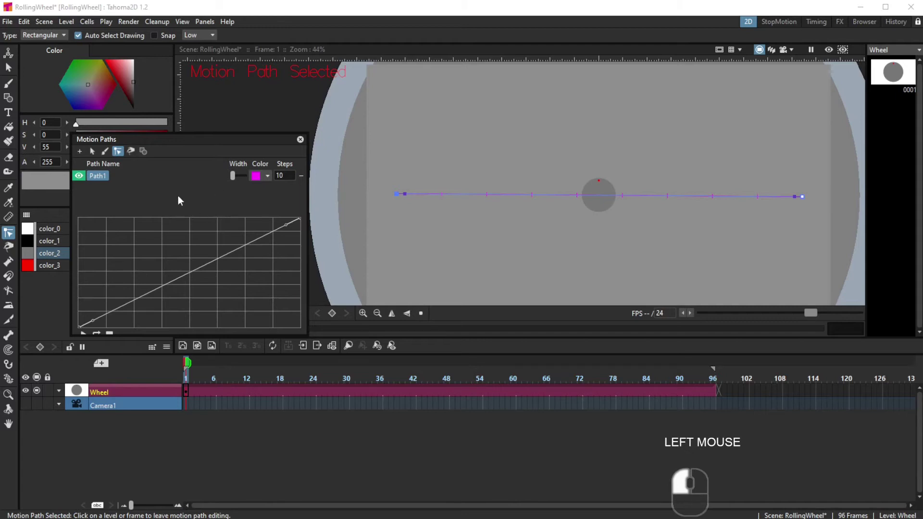
{"action": "left_click", "coordinate": [300, 140]}
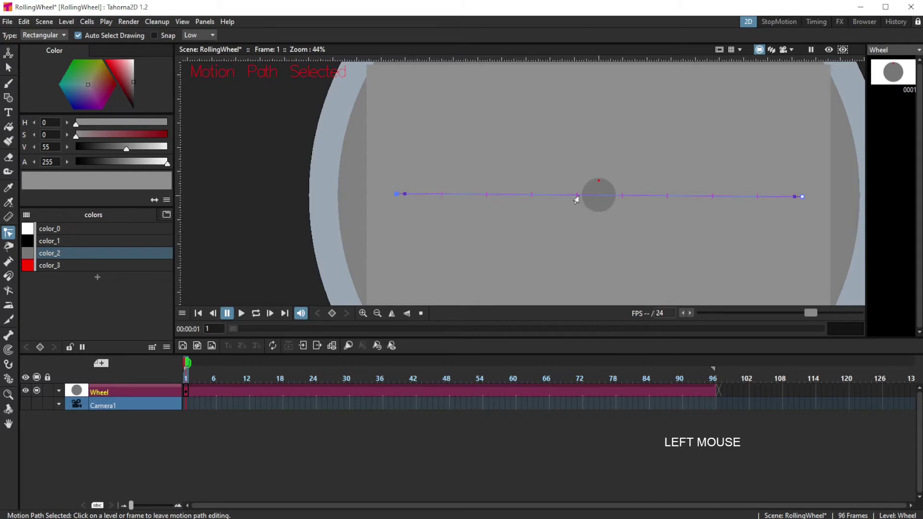
Step: Switch to the FX workspace, display the stage schematic, and connect the Path1 node to the Wheel node
{"action": "left_click", "coordinate": [839, 22]}
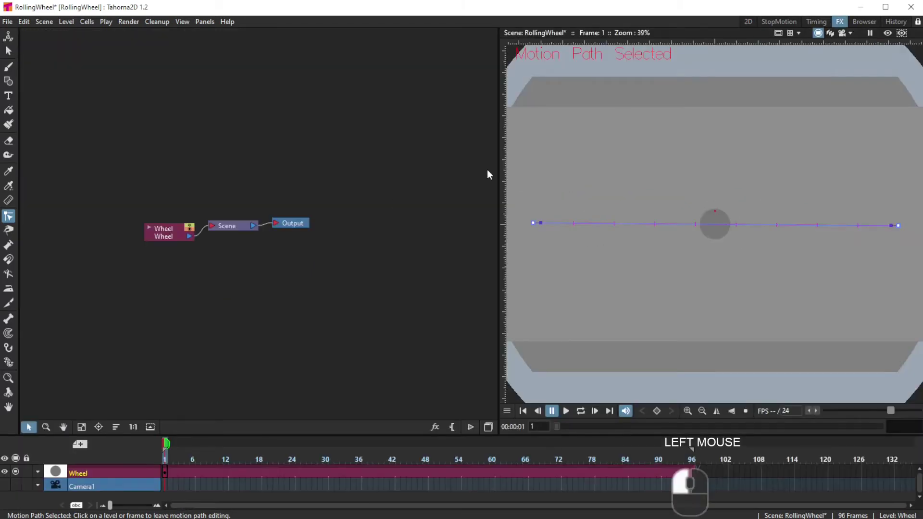
{"action": "left_click", "coordinate": [487, 427]}
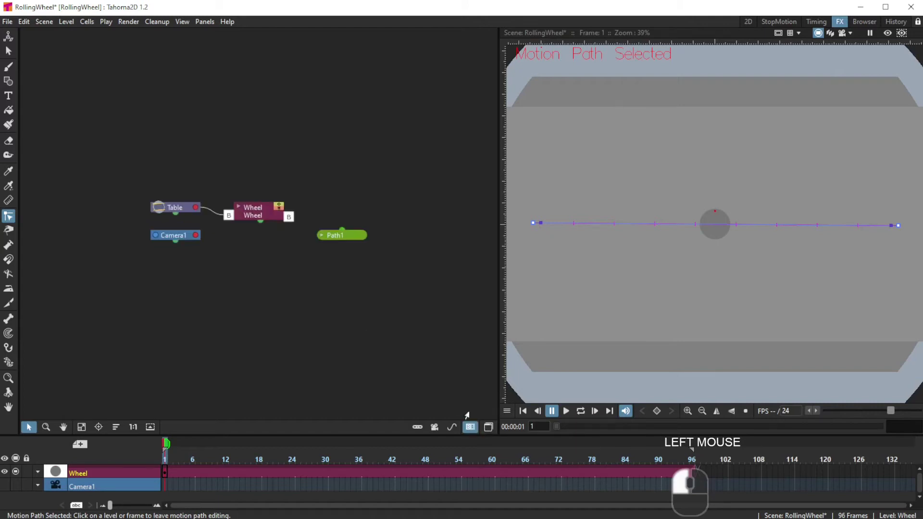
{"action": "left_click_drag", "start_coordinate": [343, 239], "coordinate": [256, 224]}
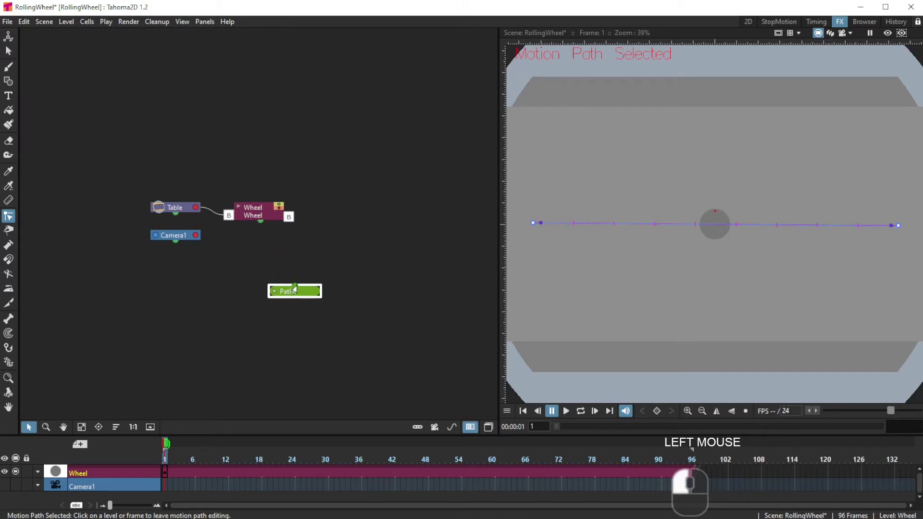
{"action": "left_click_drag", "start_coordinate": [295, 288], "coordinate": [256, 225]}
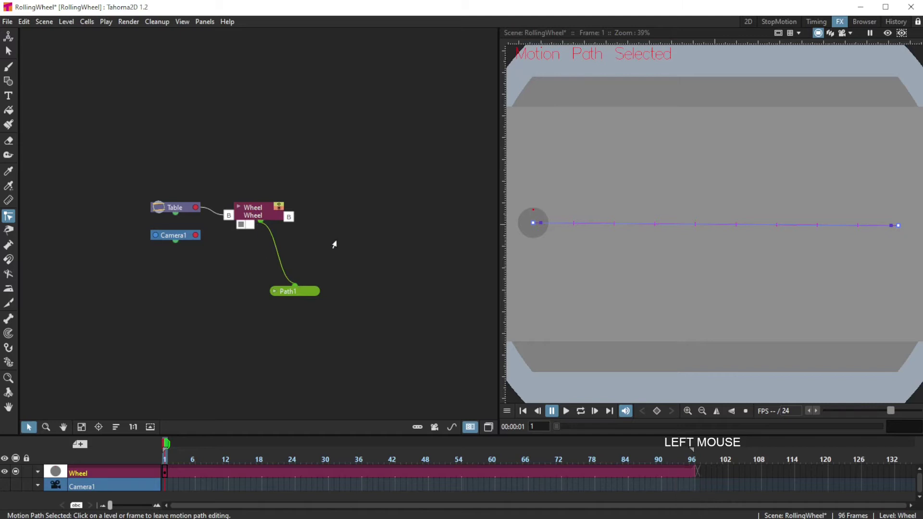
{"action": "left_click", "coordinate": [371, 278]}
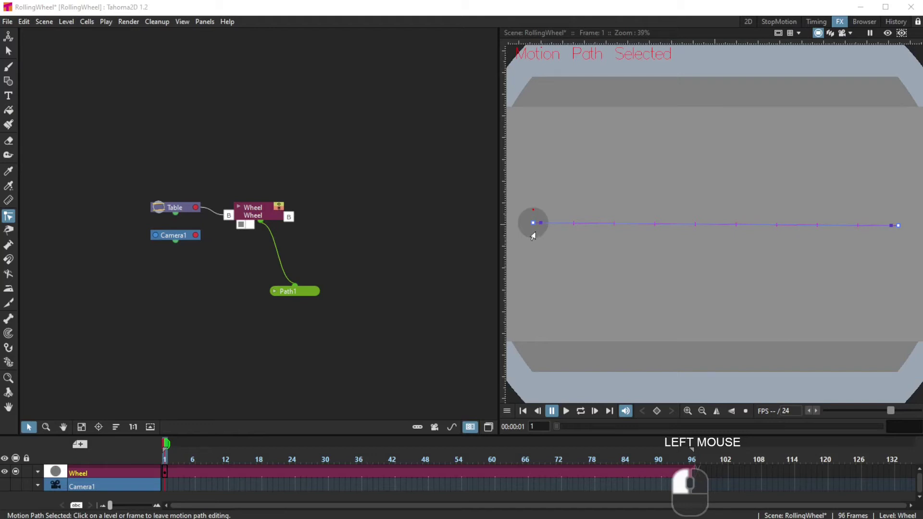
Step: Toggle the Wheel node's motion path link between path control and keyframe mode, and restore it
{"action": "left_click", "coordinate": [239, 226]}
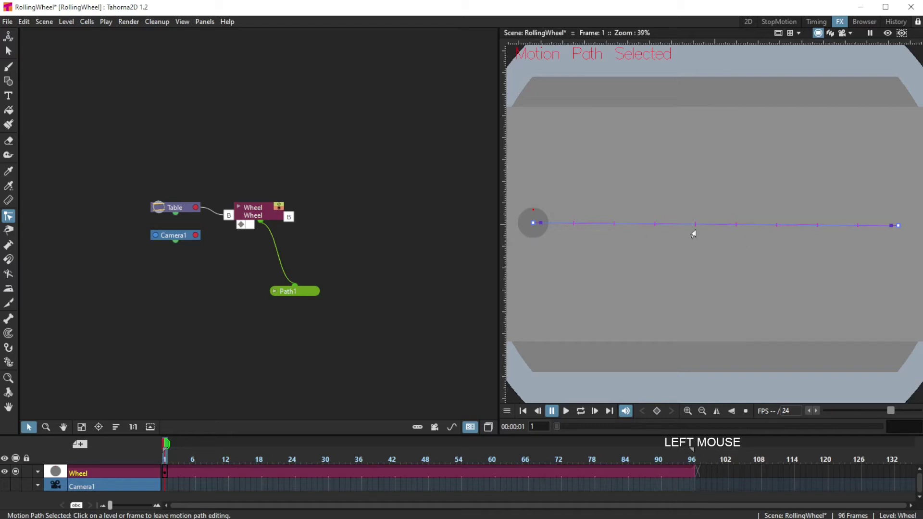
{"action": "left_click", "coordinate": [238, 227]}
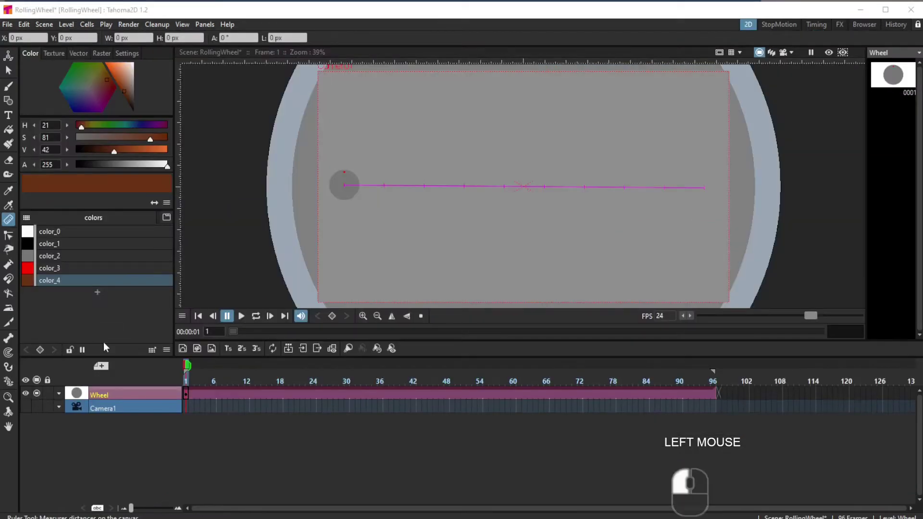
Step: Create a new vector level named Ground and rename its timeline column to Ground
{"action": "left_click", "coordinate": [183, 349]}
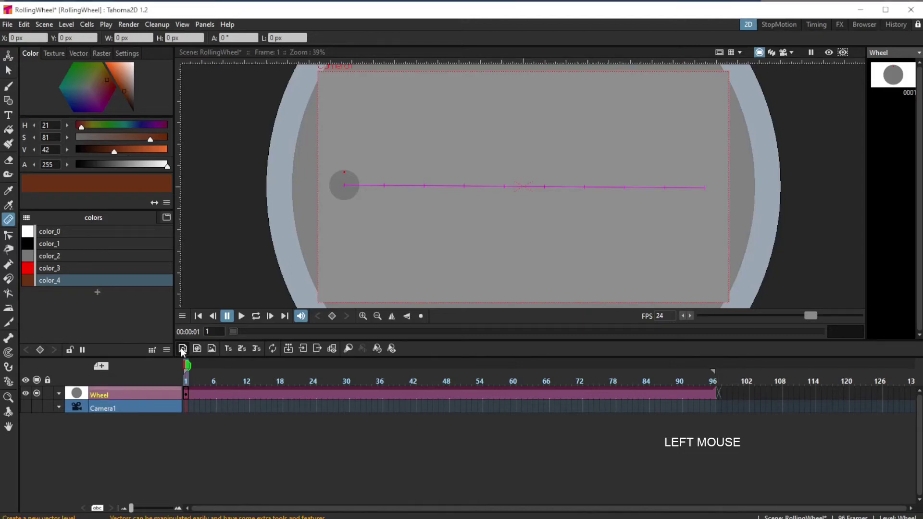
{"action": "type", "text": "Ground"}
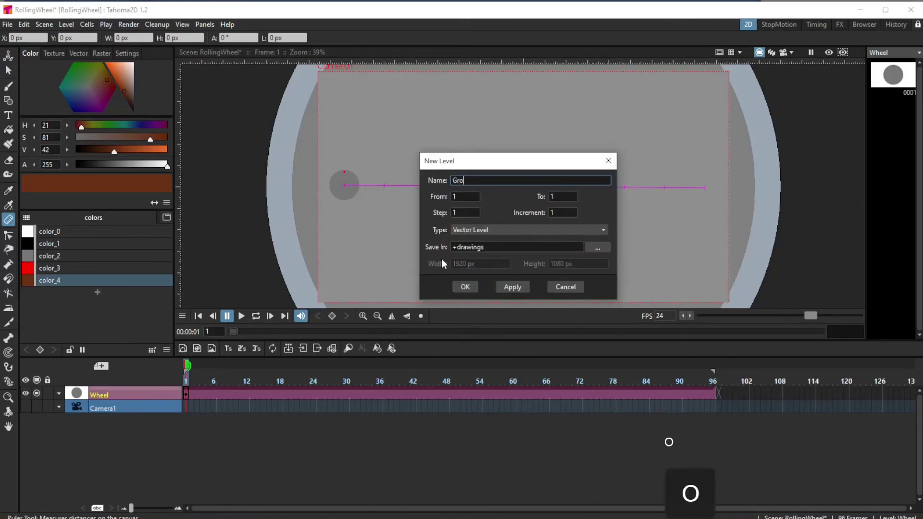
{"action": "left_click", "coordinate": [467, 286]}
{"action": "double_click", "coordinate": [99, 394]}
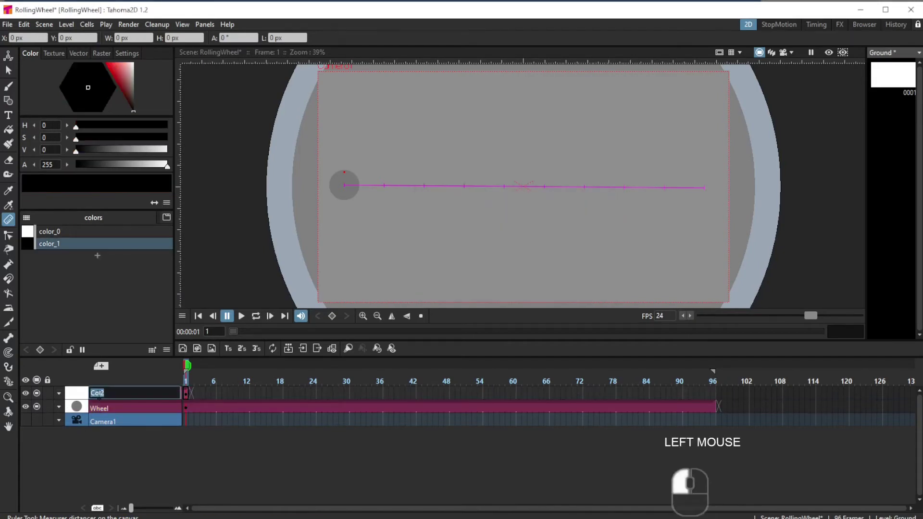
{"action": "type", "text": "Ground"}
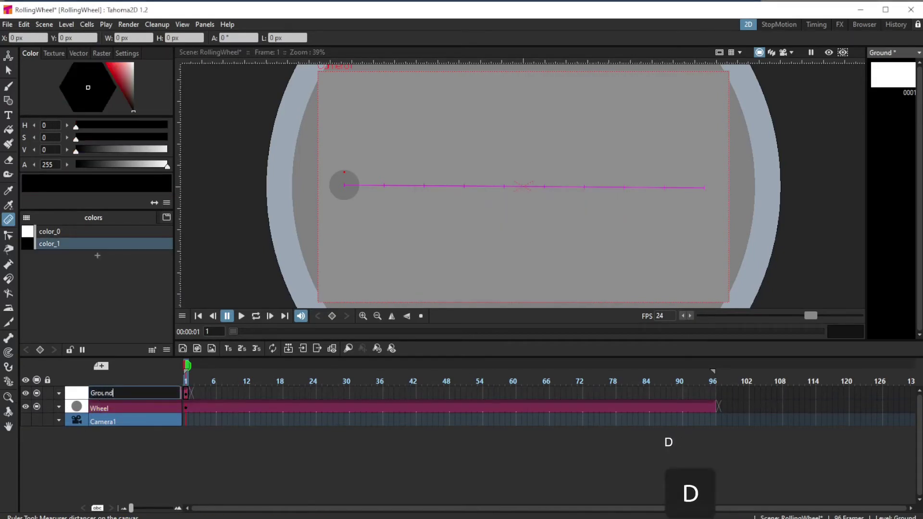
{"action": "key", "text": "Return"}
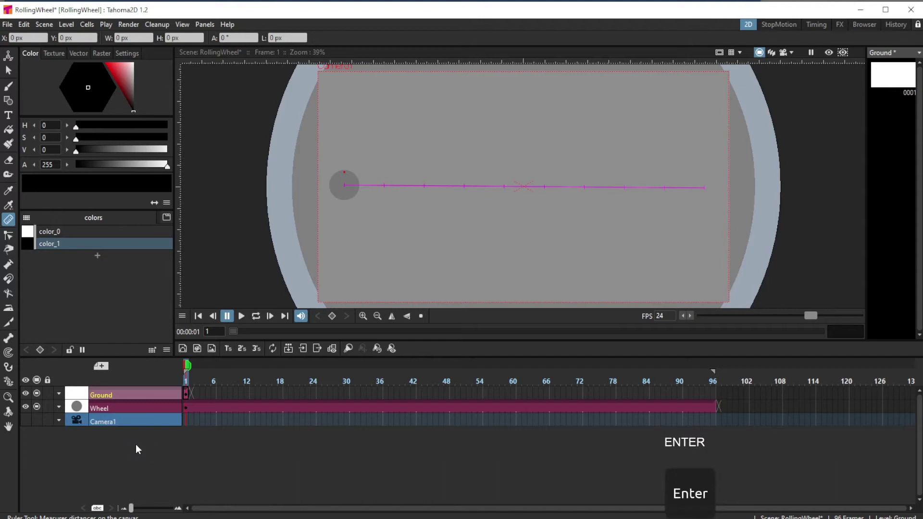
Step: Add a new dark grey style to the Ground level's palette with a colour value of about 25
{"action": "left_click", "coordinate": [98, 256]}
{"action": "mouse_move", "coordinate": [122, 79]}
{"action": "left_mouse_down"}
{"action": "mouse_move", "coordinate": [114, 84]}
{"action": "mouse_move", "coordinate": [122, 80]}
{"action": "left_mouse_up"}
{"action": "mouse_move", "coordinate": [117, 101]}
{"action": "left_mouse_down"}
{"action": "mouse_move", "coordinate": [130, 90]}
{"action": "mouse_move", "coordinate": [142, 100]}
{"action": "left_mouse_up"}
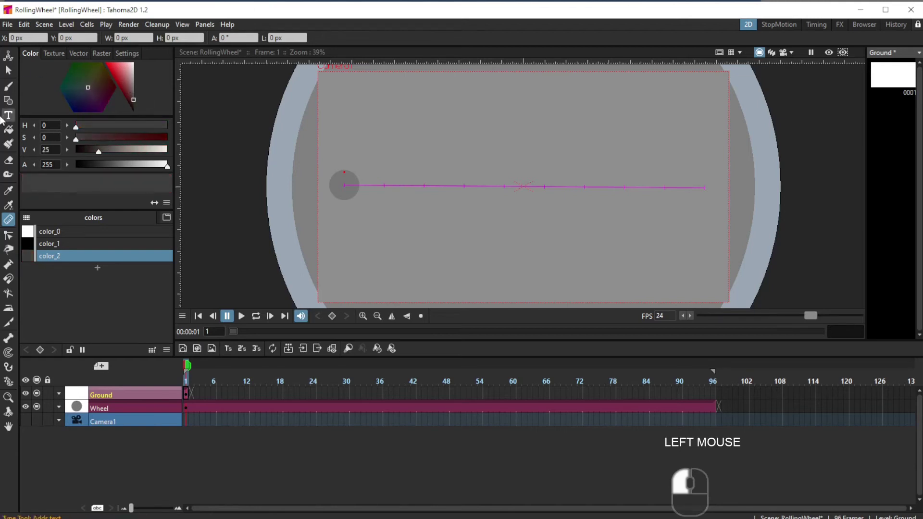
Step: Brush a straight horizontal dark grey ground line touching the wheel's underside and reaching just past the motion path's end
{"action": "left_click", "coordinate": [8, 85]}
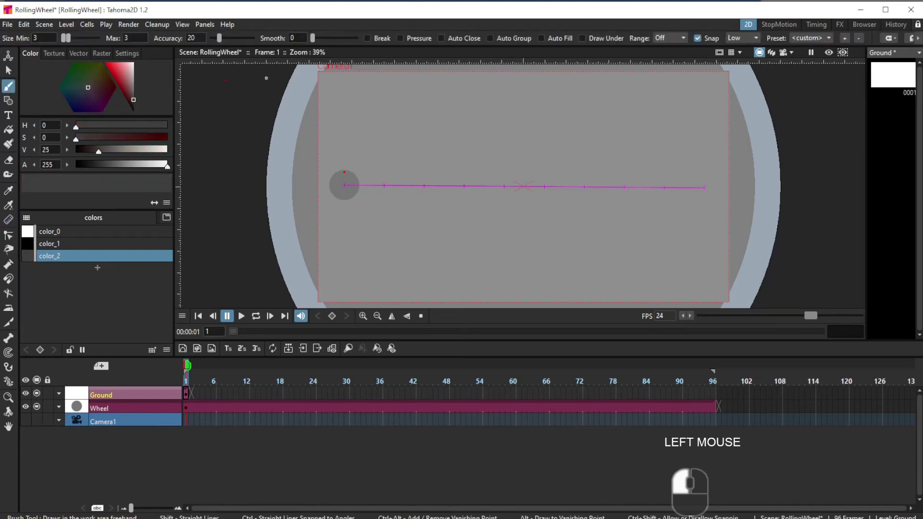
{"action": "scroll", "coordinate": [419, 232], "scroll_direction": "up", "scroll_amount": 2}
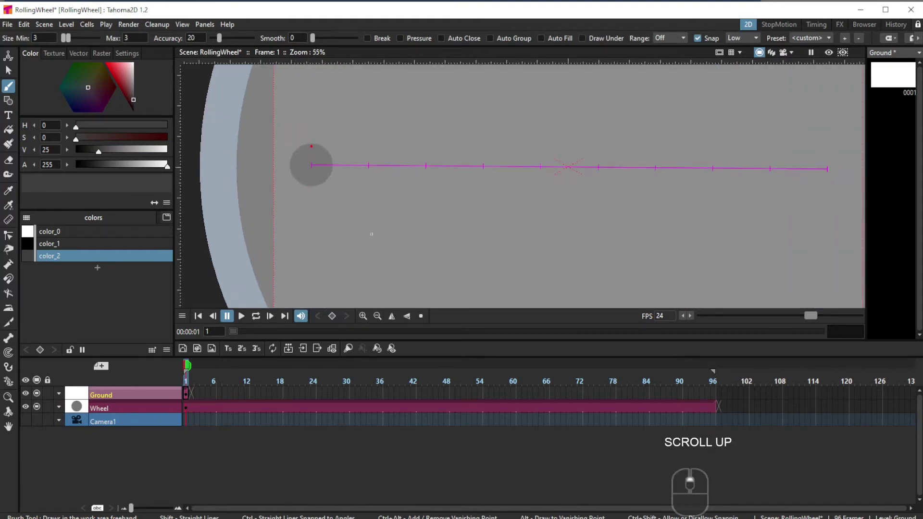
{"action": "scroll", "coordinate": [372, 234], "scroll_direction": "up", "scroll_amount": 2}
{"action": "left_click_drag", "start_coordinate": [395, 232], "coordinate": [332, 260]}
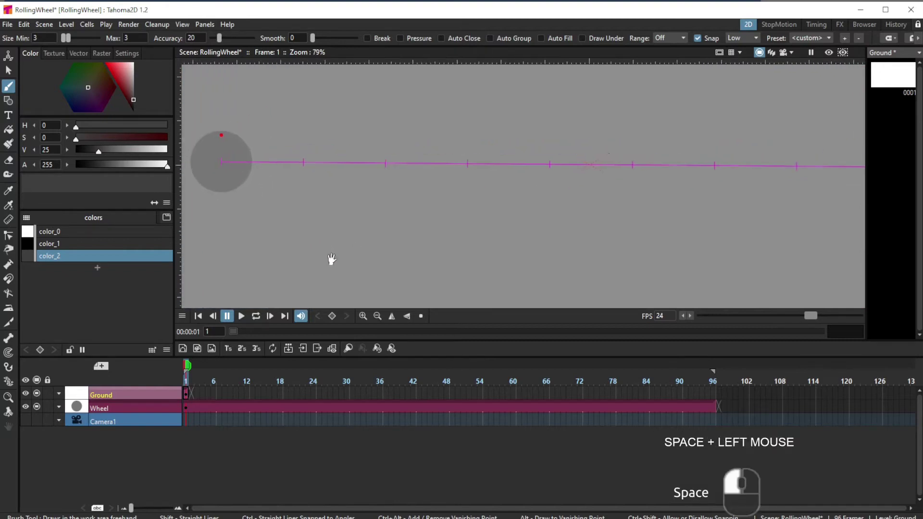
{"action": "scroll", "coordinate": [303, 235], "scroll_direction": "down", "scroll_amount": 2}
{"action": "scroll", "coordinate": [303, 236], "scroll_direction": "up", "scroll_amount": 1}
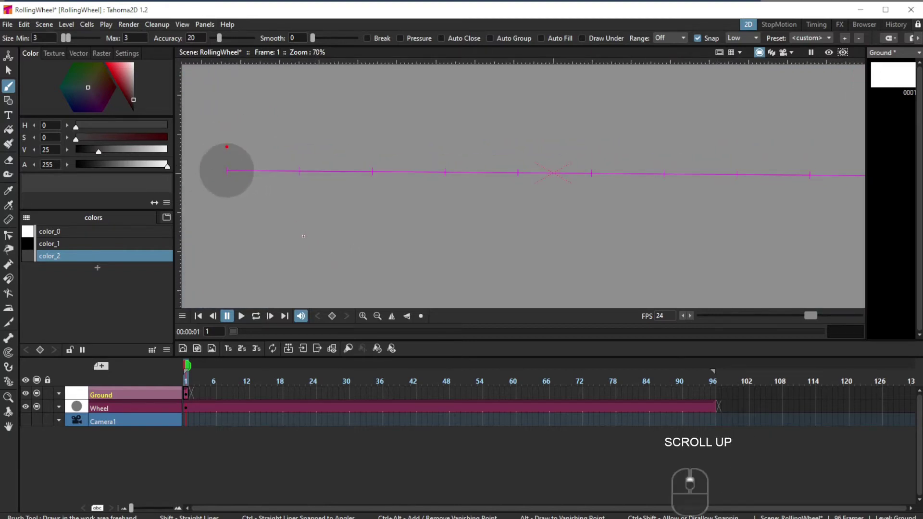
{"action": "scroll", "coordinate": [304, 236], "scroll_direction": "down", "scroll_amount": 1}
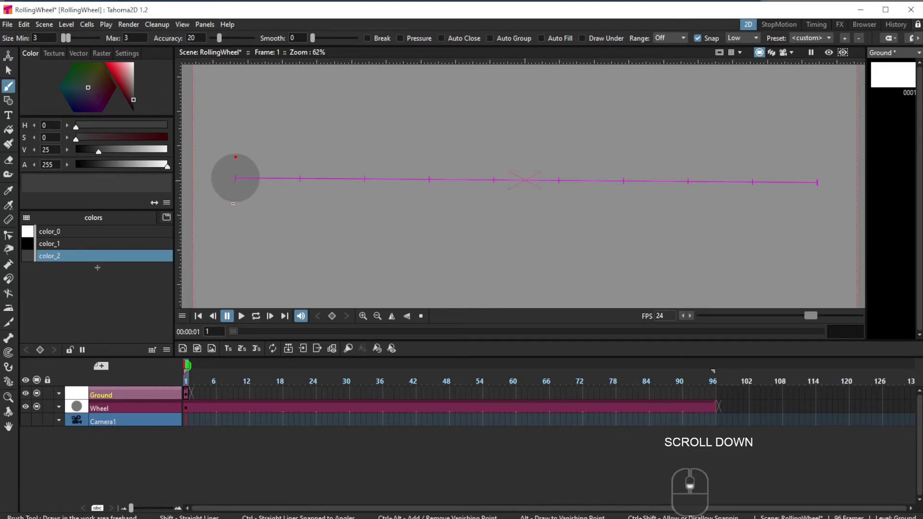
{"action": "mouse_move", "coordinate": [232, 202]}
{"action": "left_mouse_down"}
{"action": "mouse_move", "coordinate": [567, 221]}
{"action": "mouse_move", "coordinate": [830, 203]}
{"action": "left_mouse_up"}
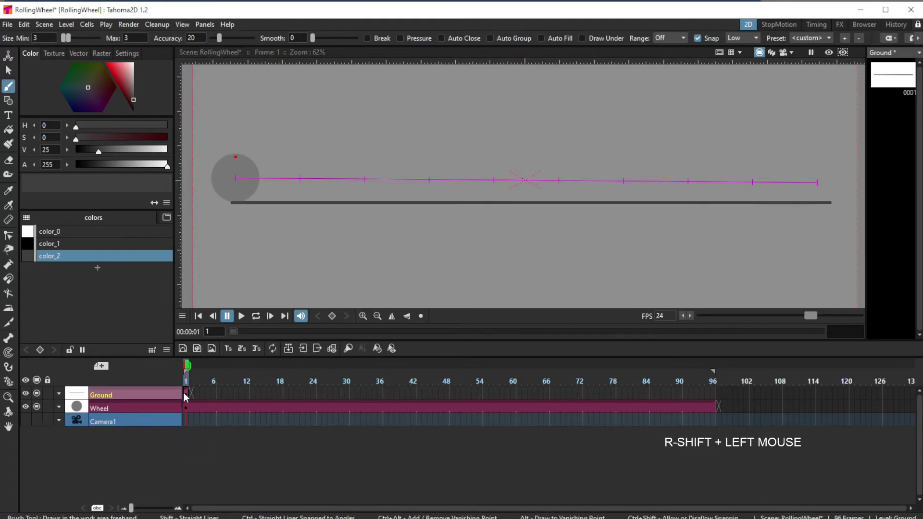
Step: Try to extend the Ground drawing's exposure from frame 1 to frame 96
{"action": "left_click", "coordinate": [187, 394]}
{"action": "left_click_drag", "start_coordinate": [191, 391], "coordinate": [716, 387]}
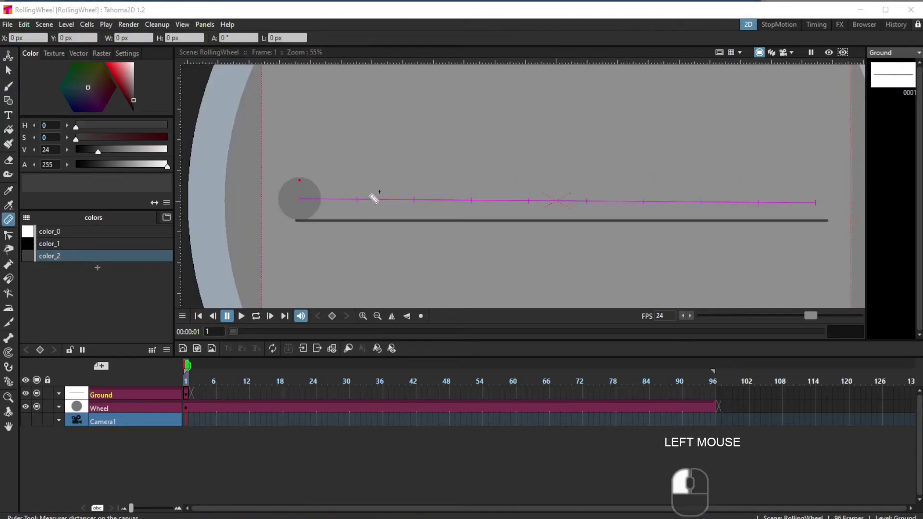
Step: Measure the wheel's diameter horizontally through its centre with the Ruler tool
{"action": "left_click", "coordinate": [401, 10]}
{"action": "scroll", "coordinate": [294, 266], "scroll_direction": "up", "scroll_amount": 5}
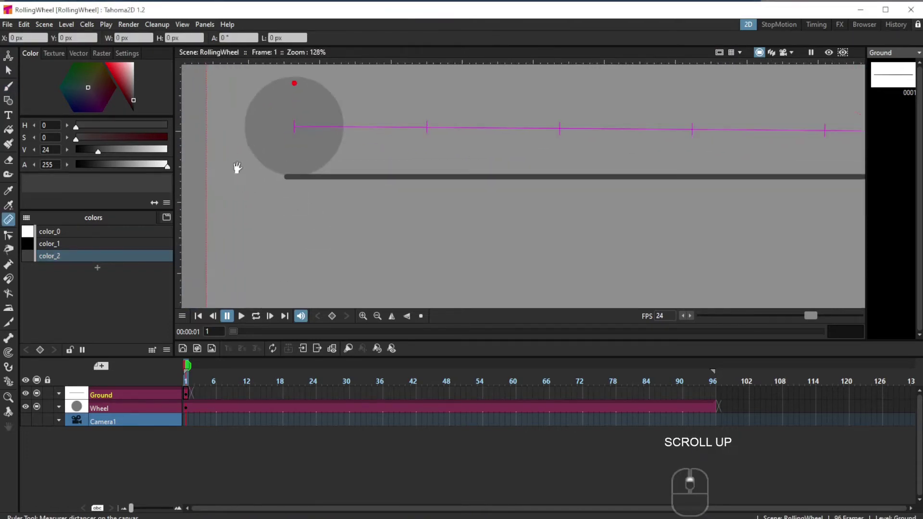
{"action": "left_click_drag", "start_coordinate": [237, 169], "coordinate": [311, 232]}
{"action": "scroll", "coordinate": [305, 241], "scroll_direction": "up", "scroll_amount": 3}
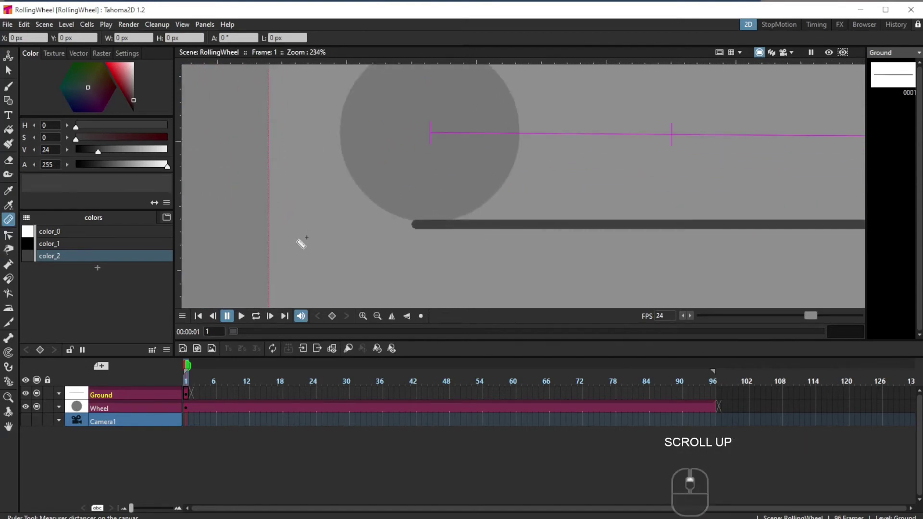
{"action": "left_click_drag", "start_coordinate": [297, 175], "coordinate": [273, 225]}
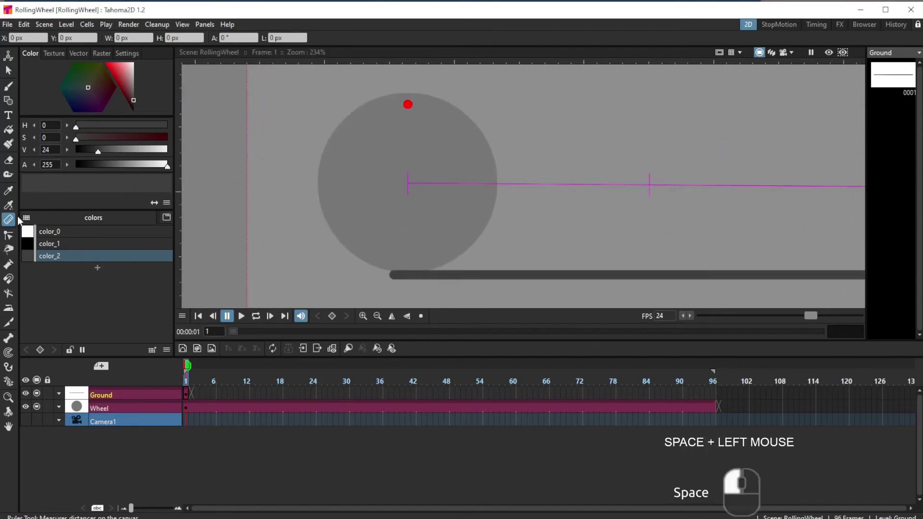
{"action": "left_click", "coordinate": [11, 222]}
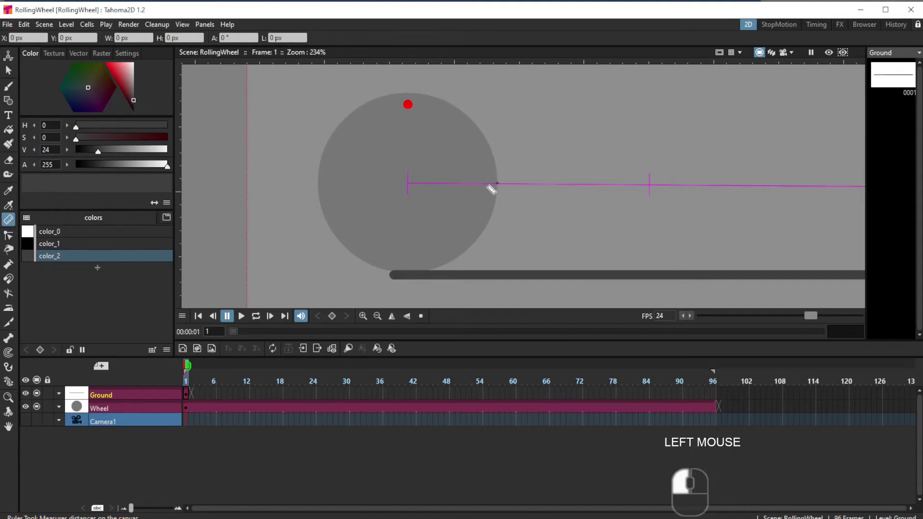
{"action": "left_click_drag", "start_coordinate": [498, 183], "coordinate": [315, 182]}
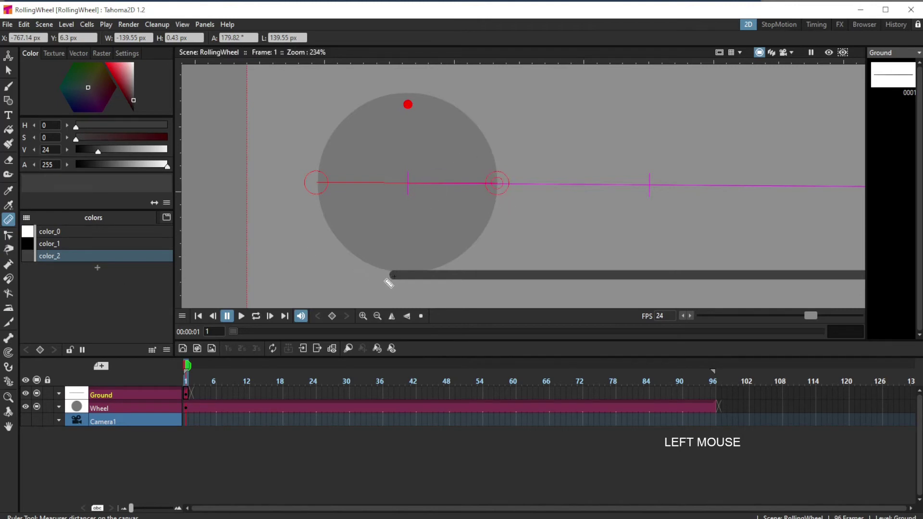
Step: Measure the full length of the motion path from its far end back to the wheel's centre
{"action": "scroll", "coordinate": [499, 251], "scroll_direction": "down", "scroll_amount": 2}
{"action": "scroll", "coordinate": [503, 251], "scroll_direction": "down", "scroll_amount": 1}
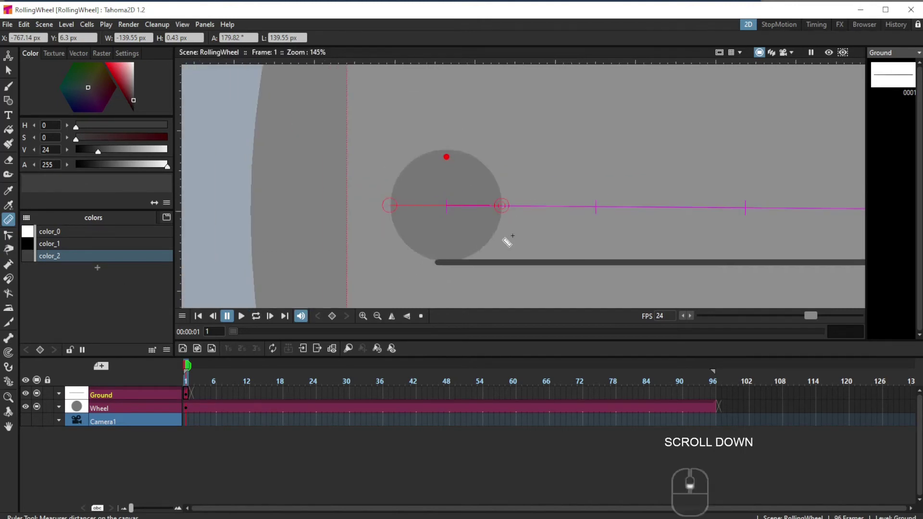
{"action": "left_click_drag", "start_coordinate": [591, 249], "coordinate": [430, 220]}
{"action": "scroll", "coordinate": [426, 245], "scroll_direction": "down", "scroll_amount": 2}
{"action": "scroll", "coordinate": [426, 245], "scroll_direction": "down", "scroll_amount": 1}
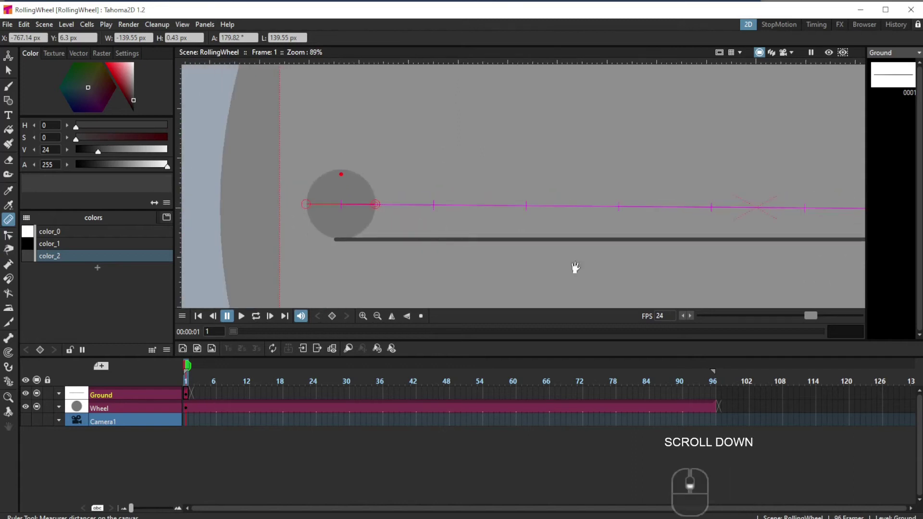
{"action": "left_click_drag", "start_coordinate": [572, 268], "coordinate": [455, 261]}
{"action": "scroll", "coordinate": [492, 259], "scroll_direction": "down", "scroll_amount": 1}
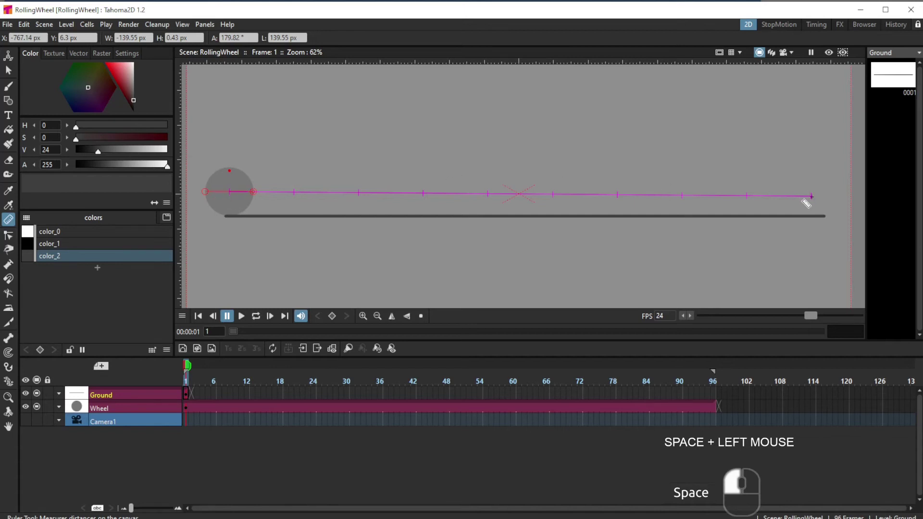
{"action": "left_click_drag", "start_coordinate": [810, 196], "coordinate": [229, 191]}
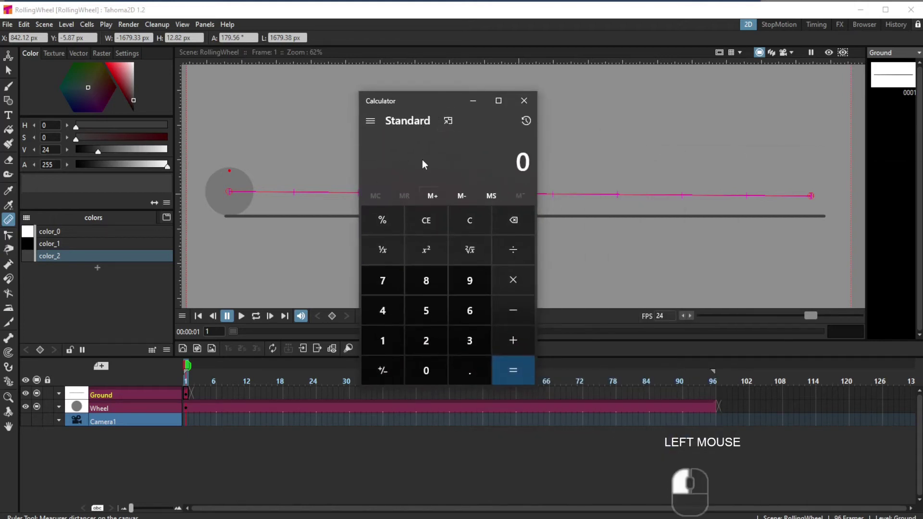
Step: Switch to the Calculator and compute the wheel's circumference as 140 × 3.14159
{"action": "type", "text": "140"}
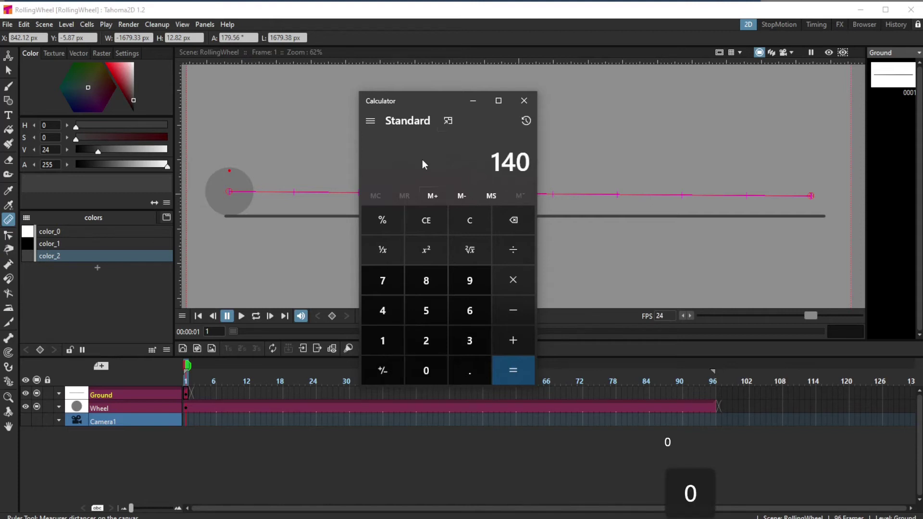
{"action": "key", "text": "shift+8"}
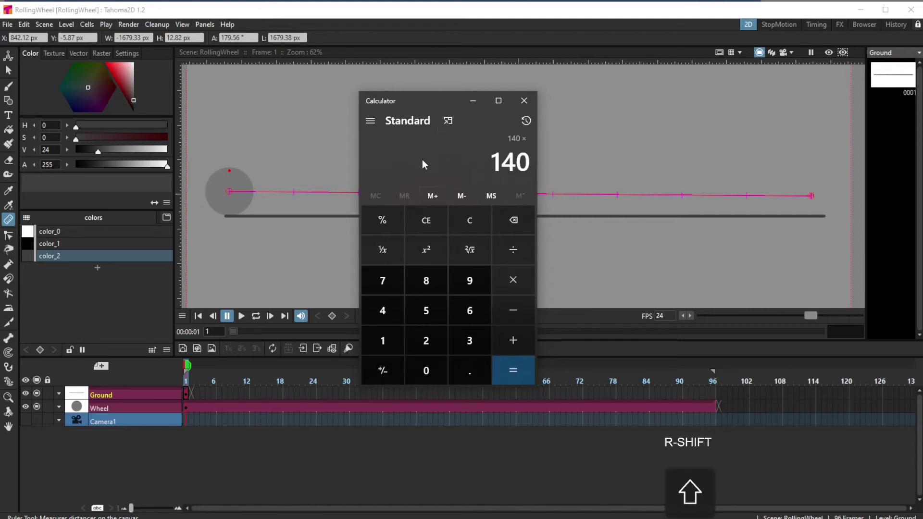
{"action": "type", "text": "3.1"}
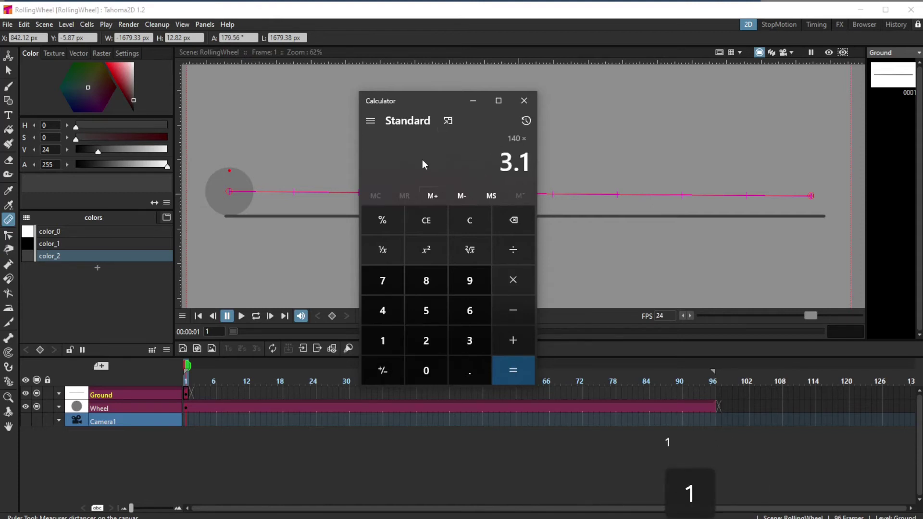
{"action": "type", "text": "4159"}
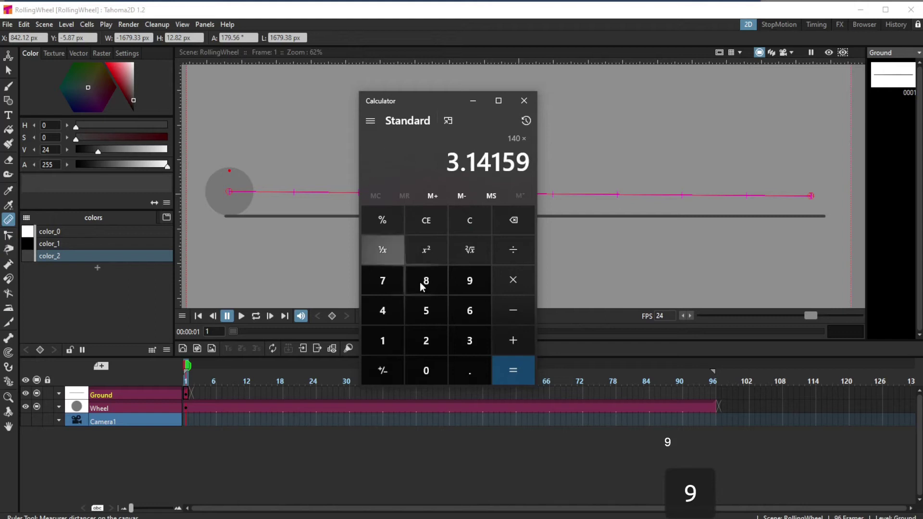
{"action": "left_click", "coordinate": [505, 370]}
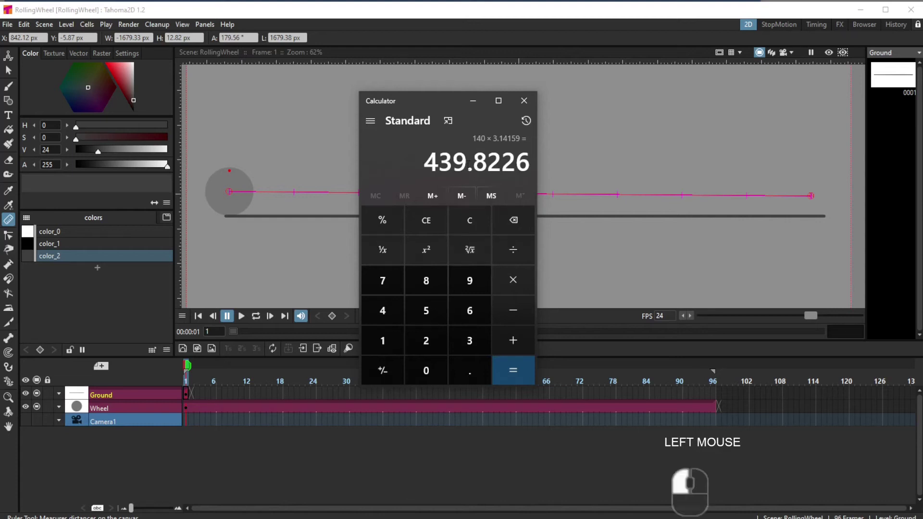
Step: Compute the number of wheel rotations along the path as 1680 ÷ 440, and minimize the Calculator
{"action": "type", "text": "1680"}
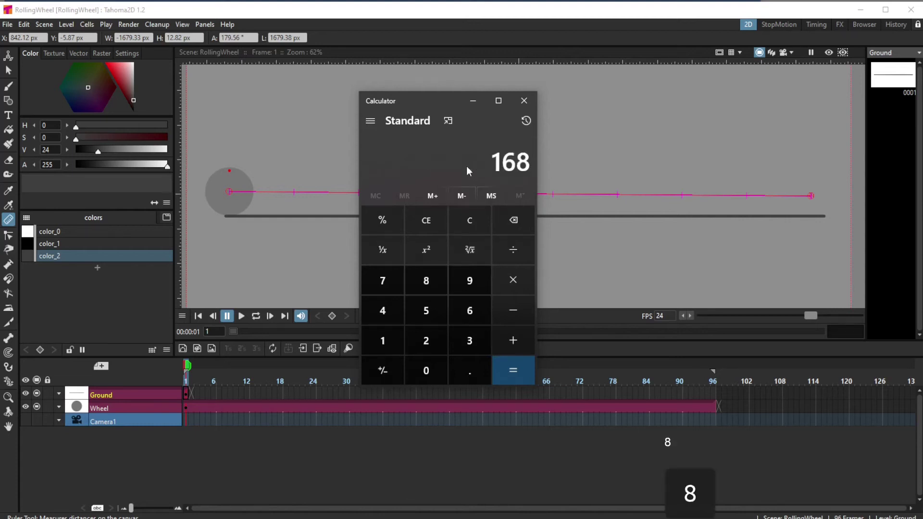
{"action": "key", "text": "slash"}
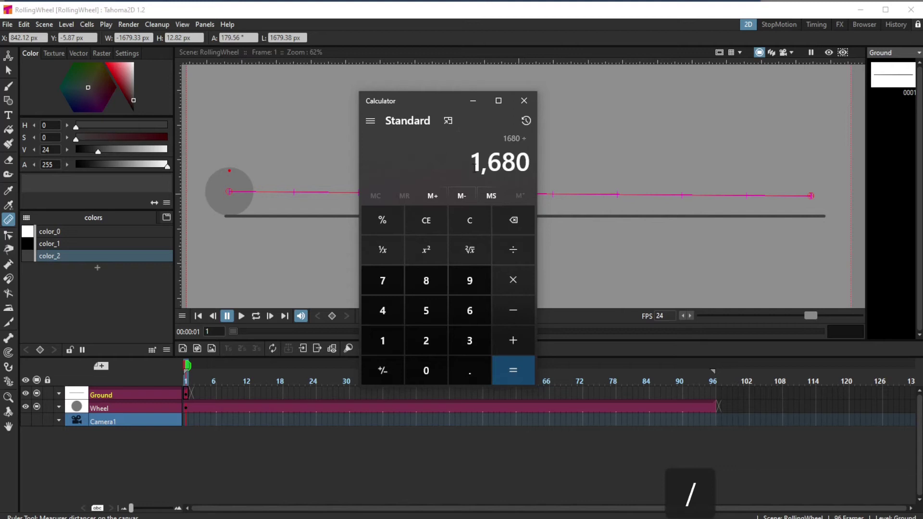
{"action": "type", "text": "440"}
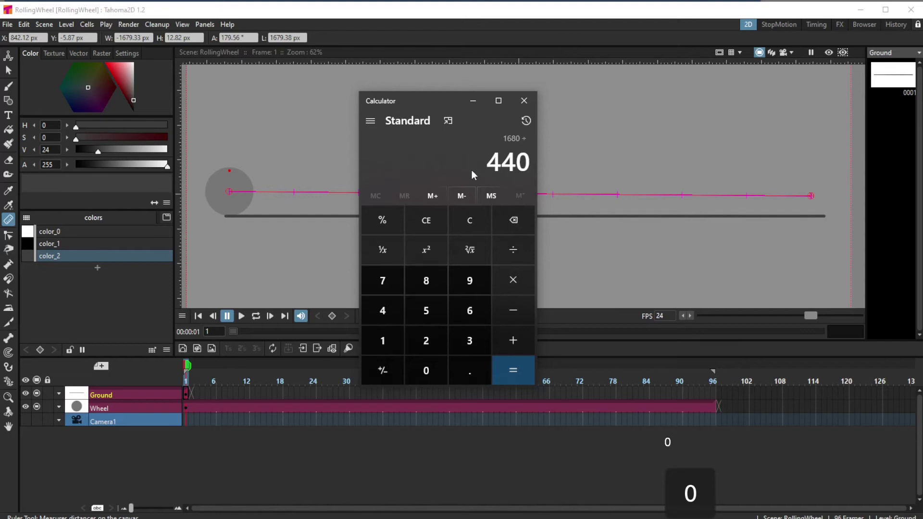
{"action": "left_click", "coordinate": [509, 379]}
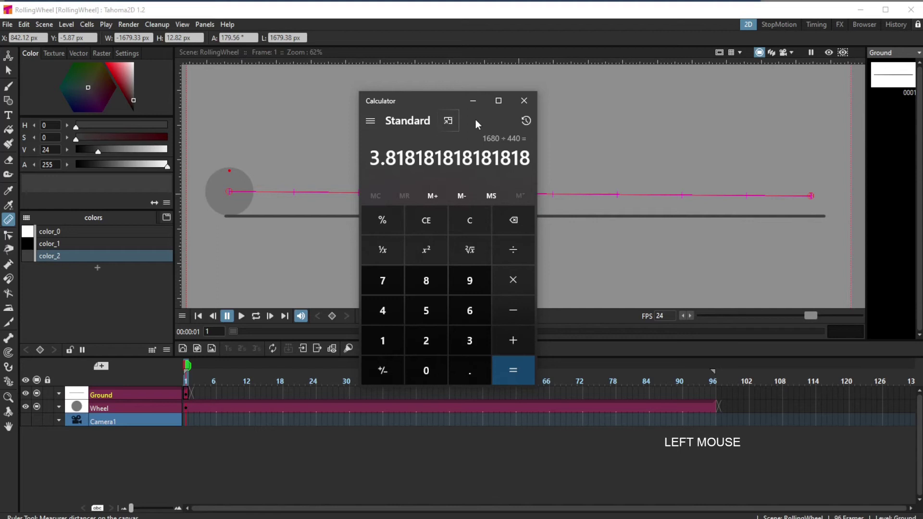
{"action": "left_click", "coordinate": [473, 101]}
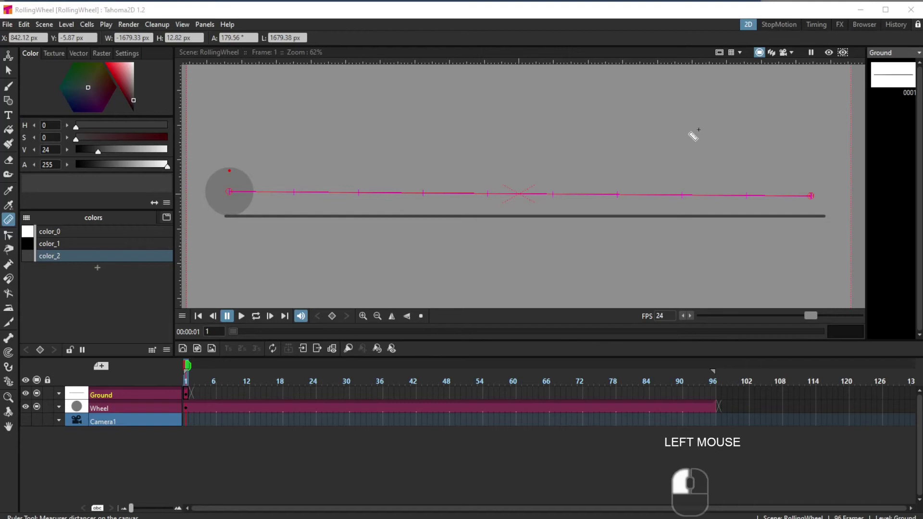
Step: Switch to the Timing workspace and set a posPath key of 0 for the Wheel at frame 1
{"action": "left_click", "coordinate": [815, 25]}
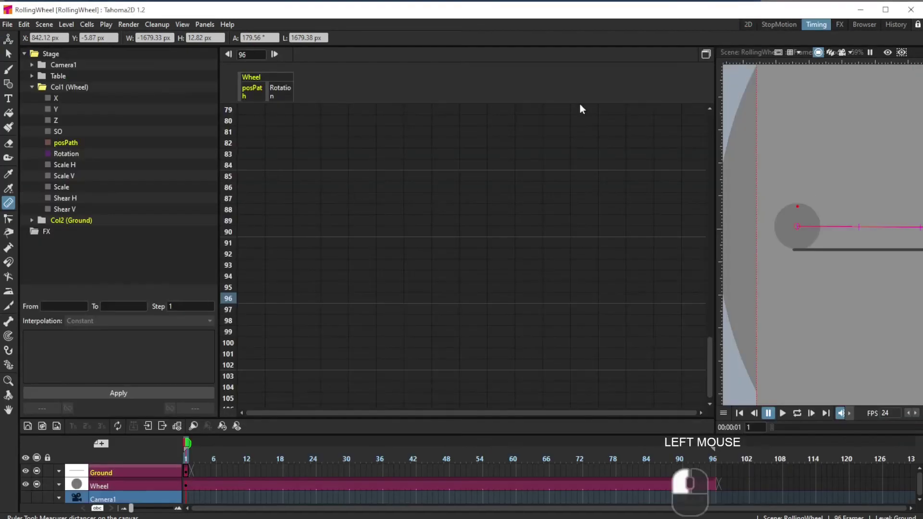
{"action": "left_click", "coordinate": [64, 143]}
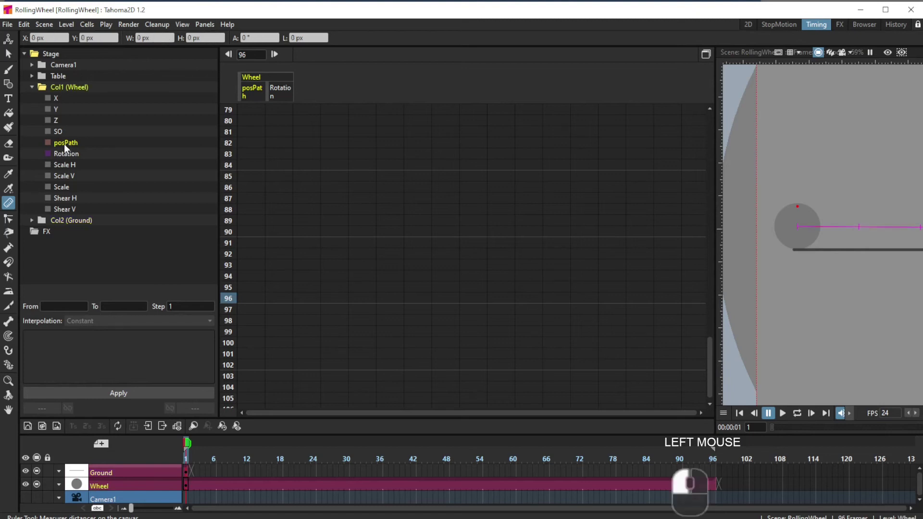
{"action": "left_click", "coordinate": [248, 112]}
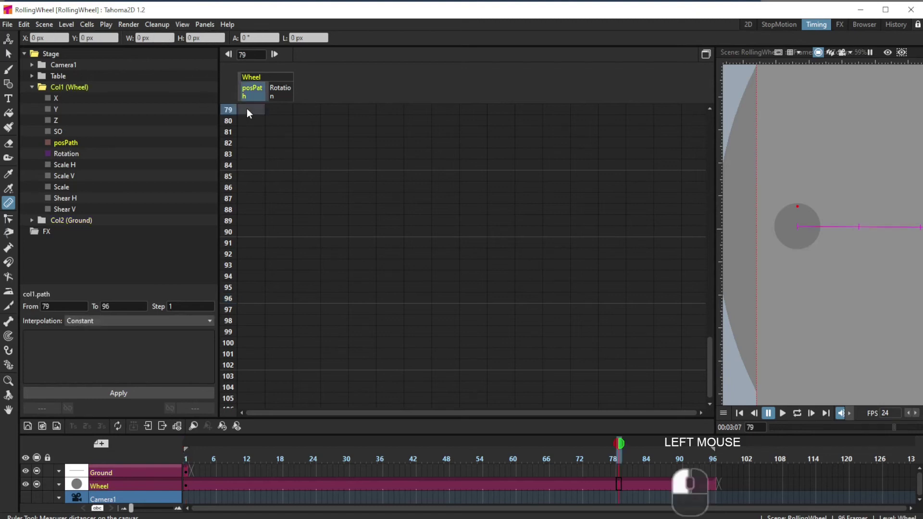
{"action": "scroll", "coordinate": [248, 120], "scroll_direction": "up", "scroll_amount": 10}
{"action": "left_click", "coordinate": [257, 111]}
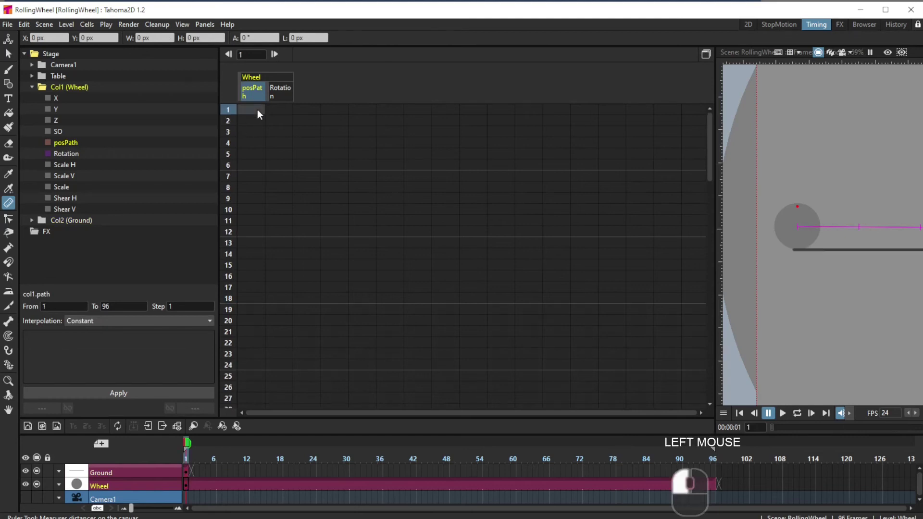
{"action": "key", "text": "0"}
{"action": "double_click", "coordinate": [254, 114]}
{"action": "type", "text": "0"}
{"action": "key", "text": "Return"}
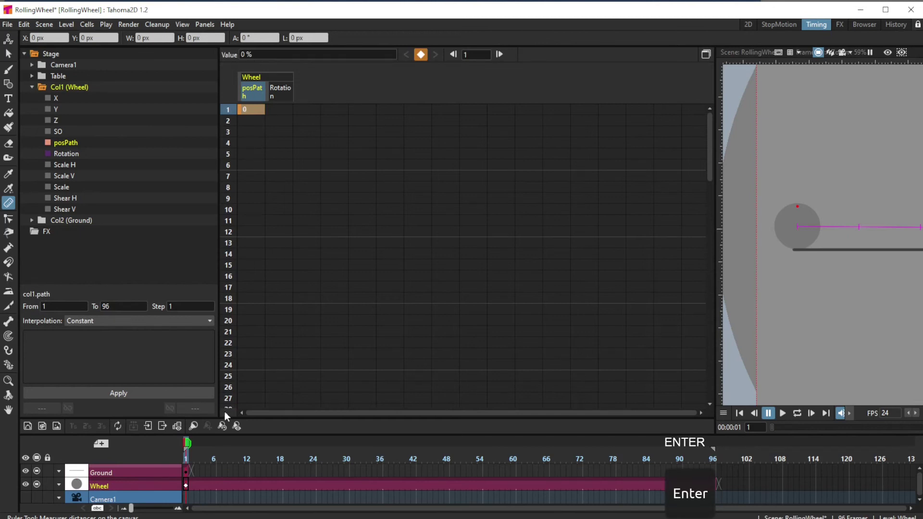
Step: Extend the Ground level's single drawing from frame 1 through frame 96 in the timeline
{"action": "left_click", "coordinate": [185, 473]}
{"action": "left_click_drag", "start_coordinate": [193, 466], "coordinate": [717, 457]}
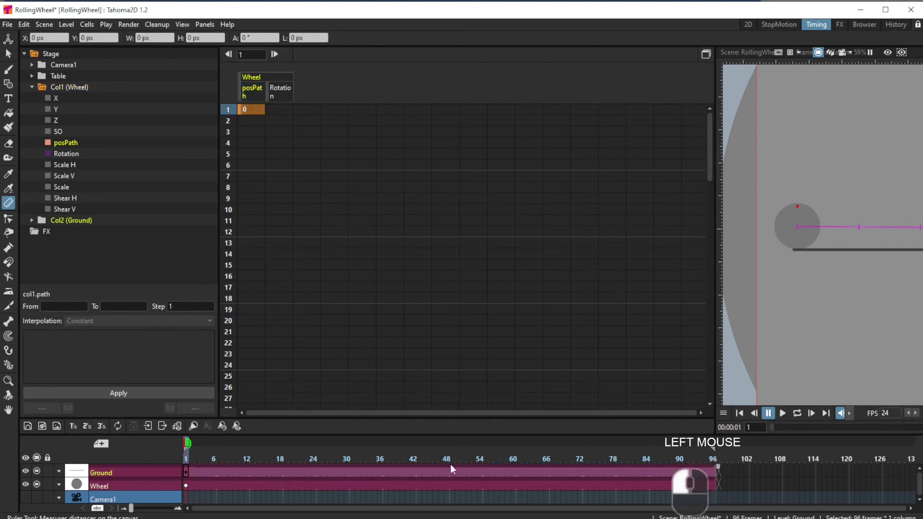
Step: Set the Wheel's posPath value to 100 at frame 48
{"action": "scroll", "coordinate": [249, 238], "scroll_direction": "down", "scroll_amount": 10}
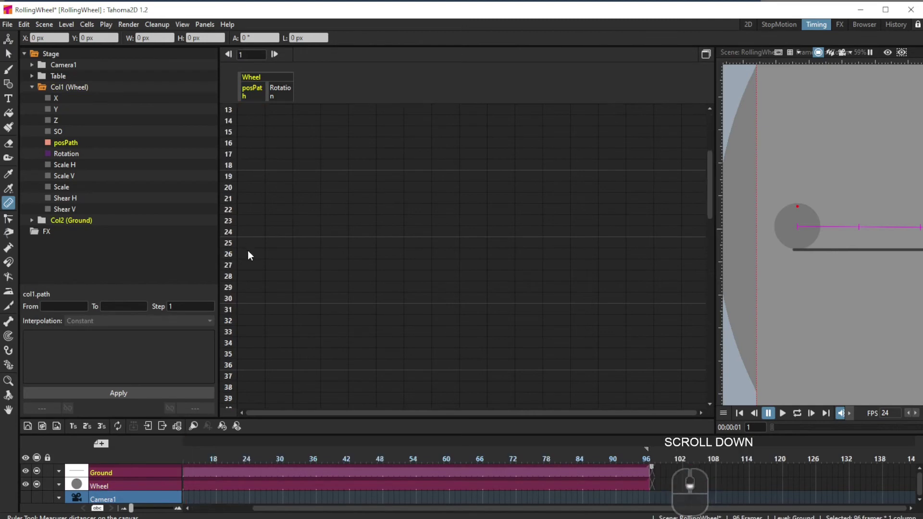
{"action": "scroll", "coordinate": [249, 253], "scroll_direction": "down", "scroll_amount": 2}
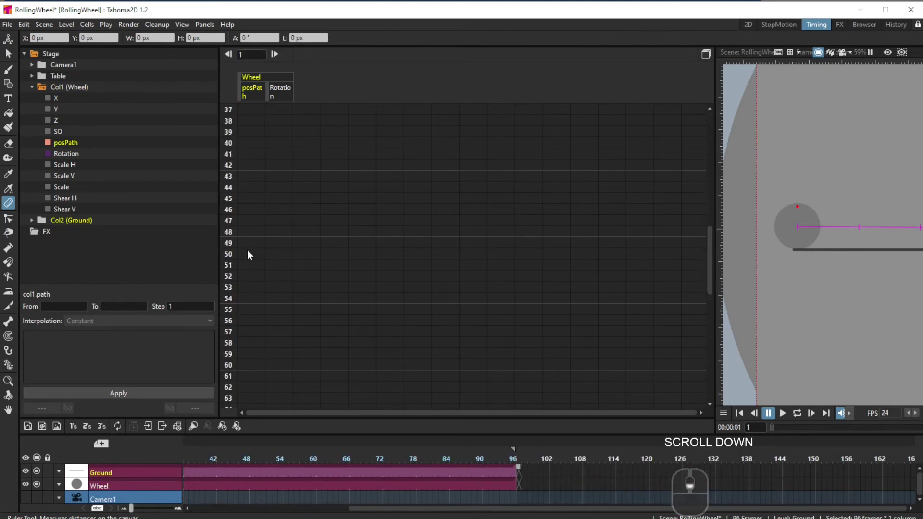
{"action": "double_click", "coordinate": [246, 232]}
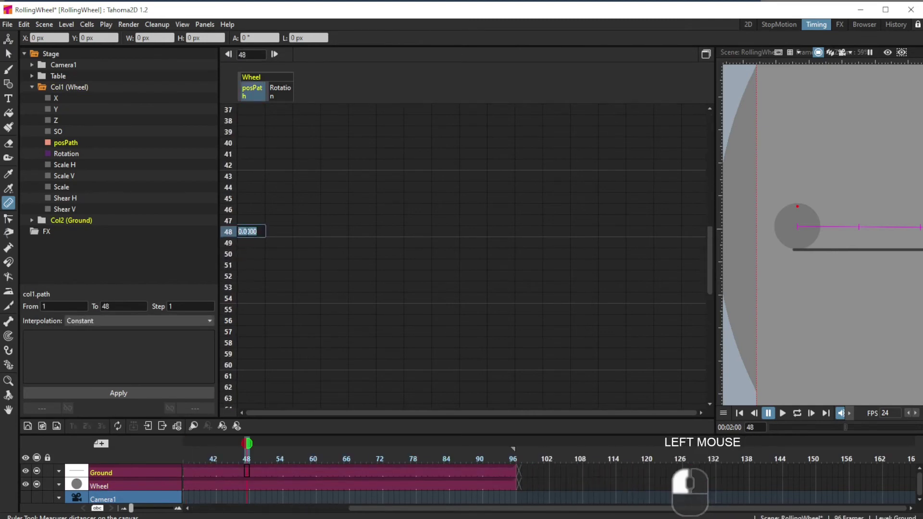
{"action": "type", "text": "100"}
{"action": "key", "text": "Return"}
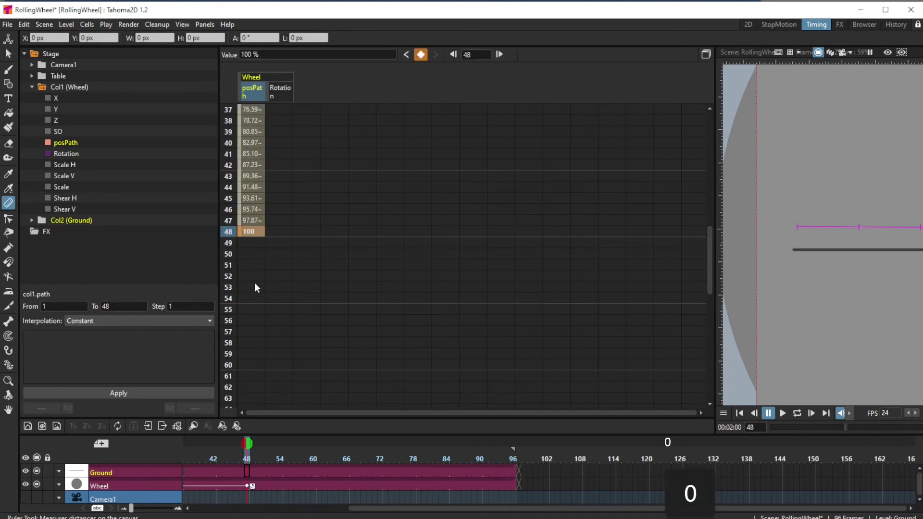
Step: Set the Wheel's posPath value to 0 at frame 96 so the wheel returns to the path's start
{"action": "scroll", "coordinate": [247, 252], "scroll_direction": "down", "scroll_amount": 10}
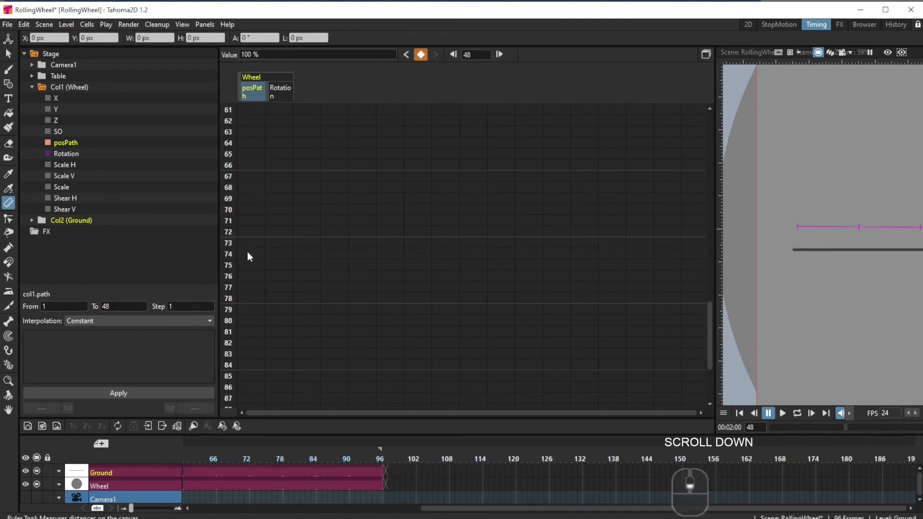
{"action": "scroll", "coordinate": [248, 255], "scroll_direction": "down", "scroll_amount": 6}
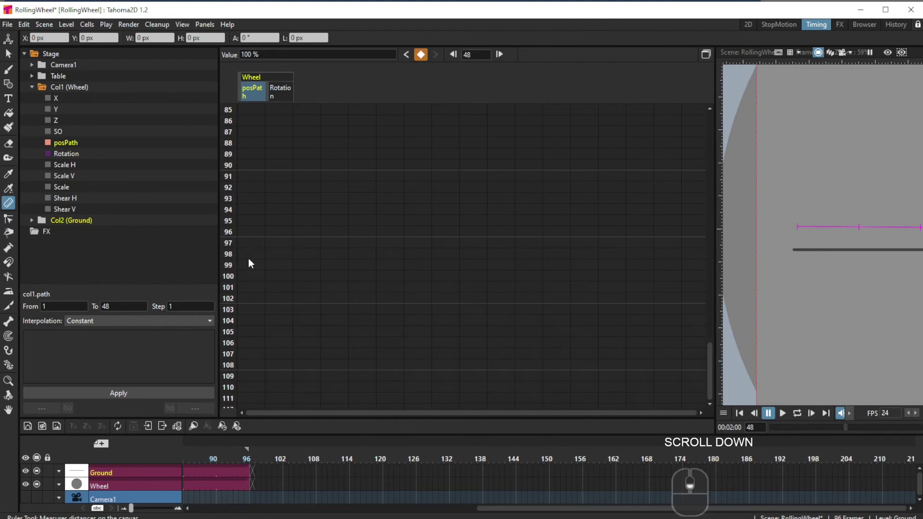
{"action": "double_click", "coordinate": [244, 232]}
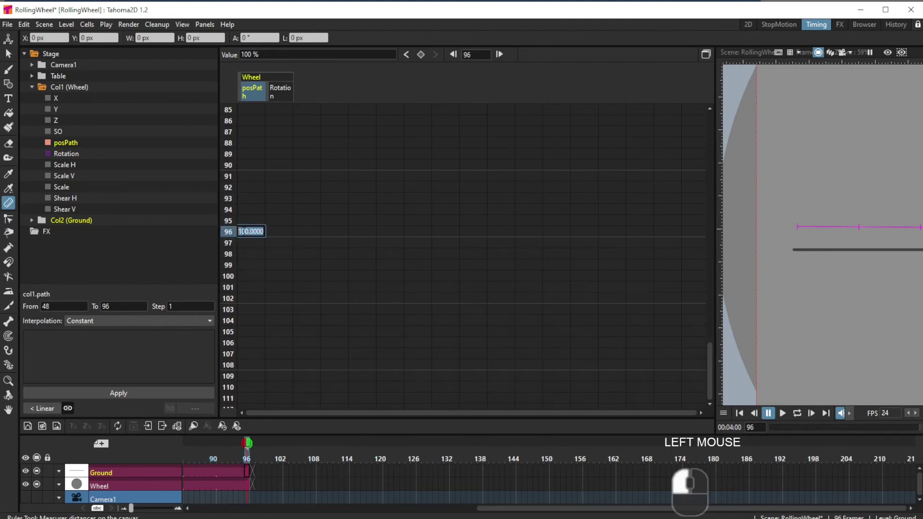
{"action": "type", "text": "0"}
{"action": "key", "text": "Return"}
{"action": "scroll", "coordinate": [290, 185], "scroll_direction": "up", "scroll_amount": 20}
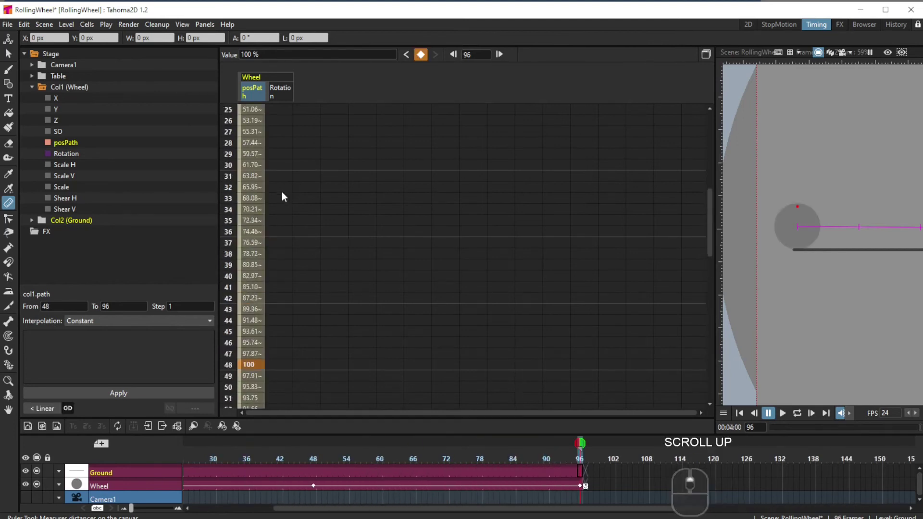
{"action": "scroll", "coordinate": [281, 192], "scroll_direction": "up", "scroll_amount": 8}
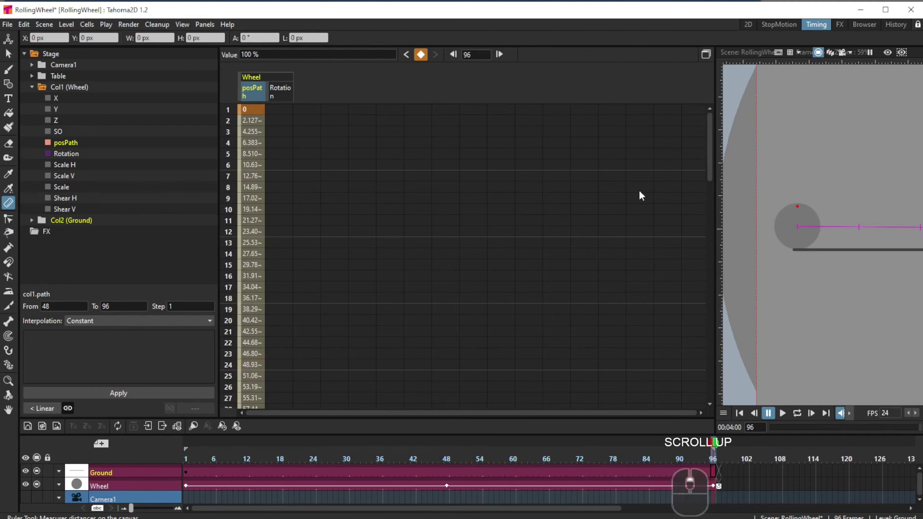
Step: Play the wheel's travel along the path in the 2D workspace and return to the Timing workspace
{"action": "left_click", "coordinate": [748, 24]}
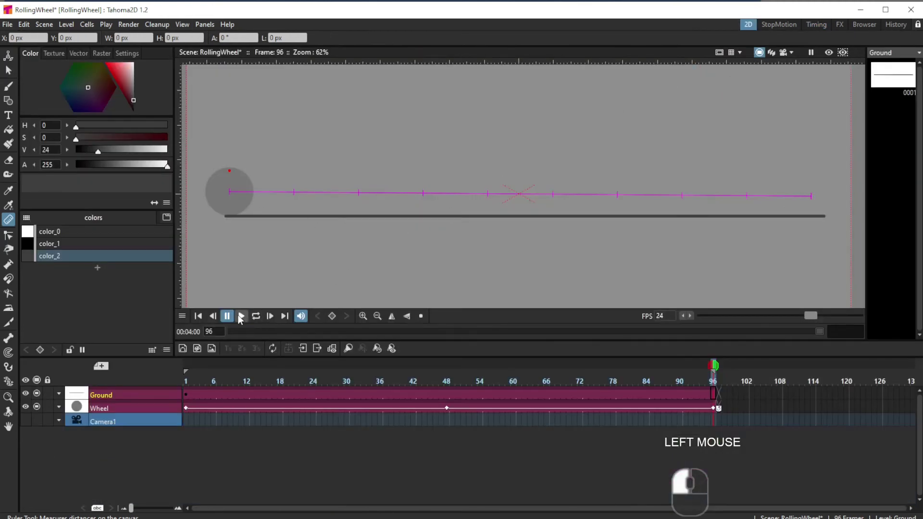
{"action": "left_click", "coordinate": [240, 317]}
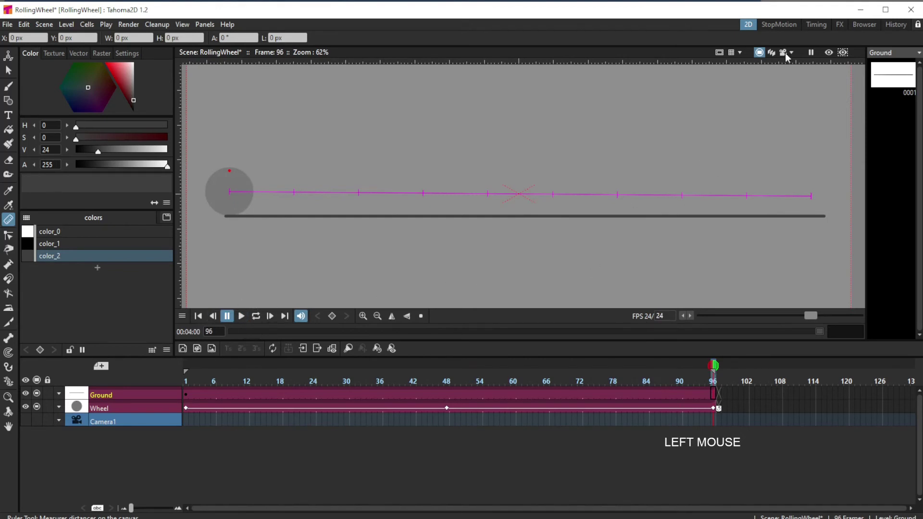
{"action": "left_click", "coordinate": [813, 25]}
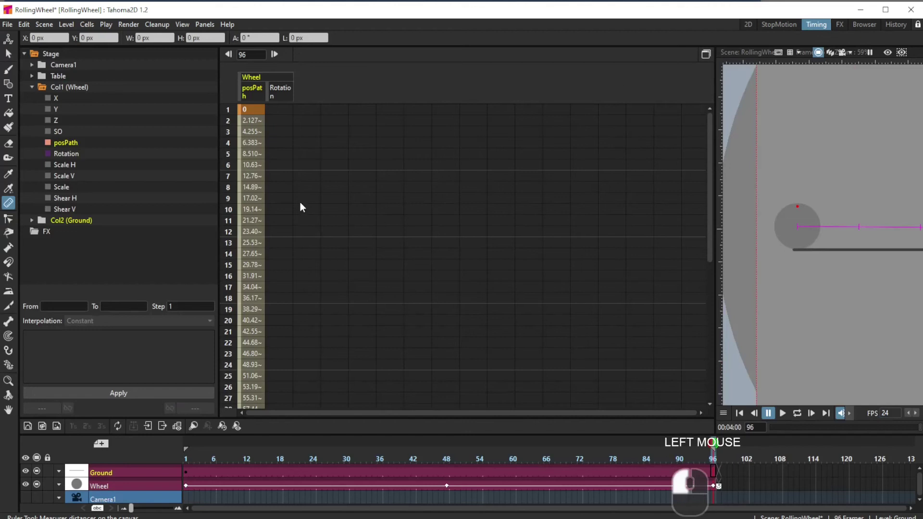
{"action": "left_click", "coordinate": [275, 110]}
{"action": "scroll", "coordinate": [275, 111], "scroll_direction": "up", "scroll_amount": 1}
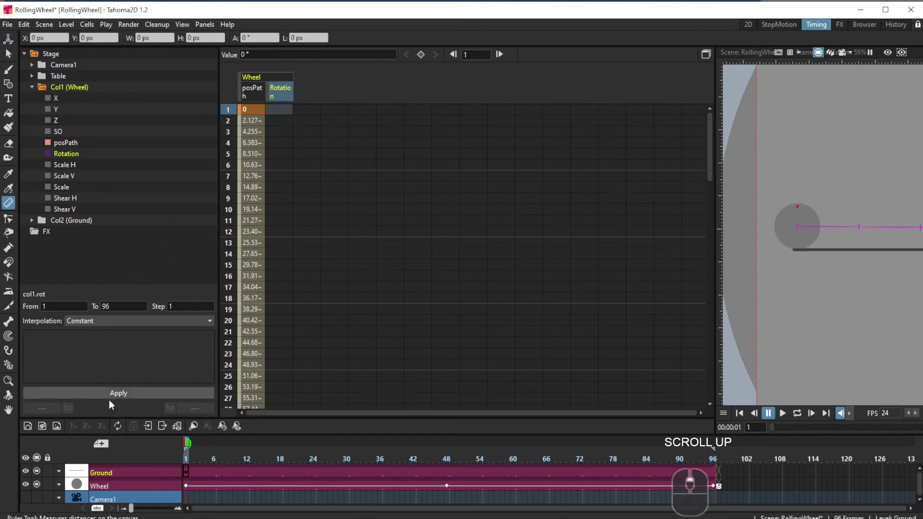
{"action": "left_click", "coordinate": [274, 94]}
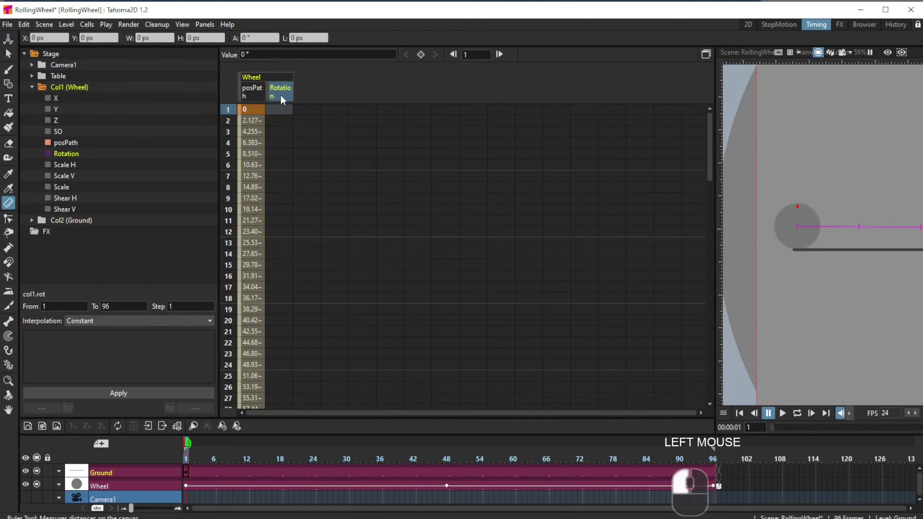
{"action": "left_click", "coordinate": [120, 321]}
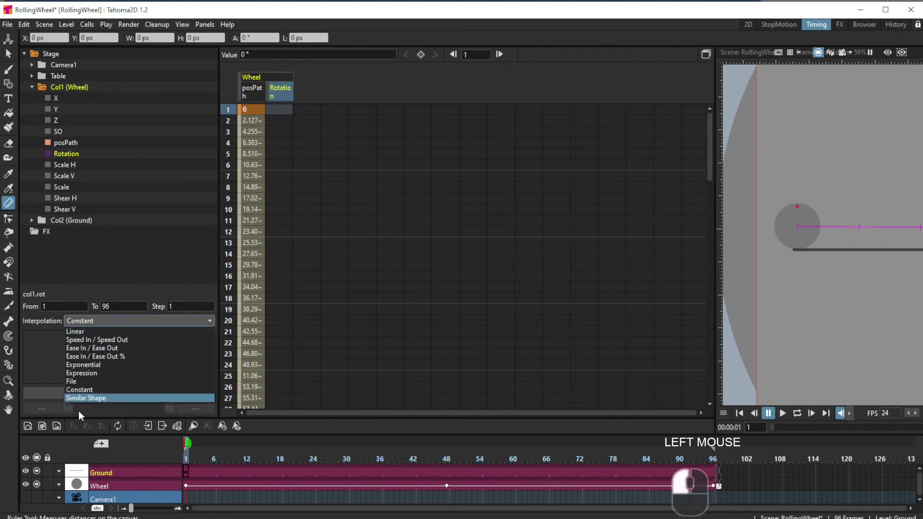
{"action": "left_click", "coordinate": [77, 374]}
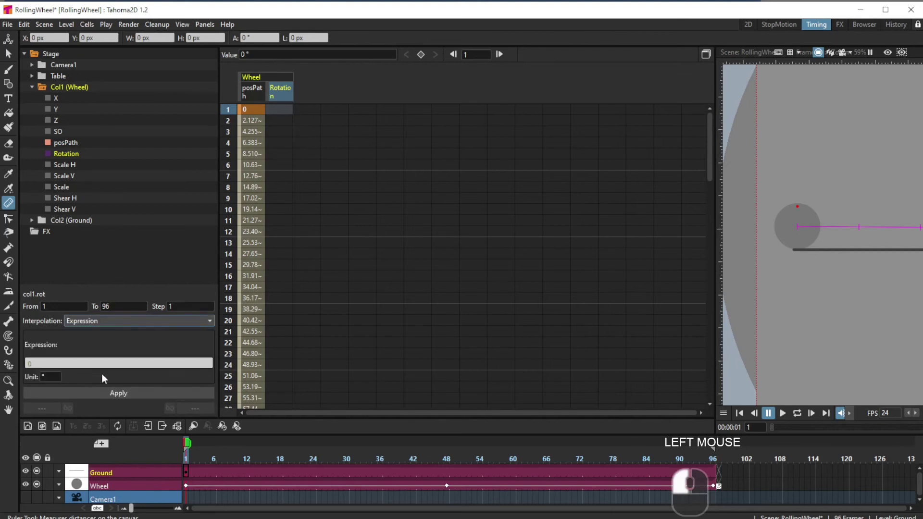
{"action": "left_click", "coordinate": [58, 362]}
{"action": "key", "text": "BackSpace"}
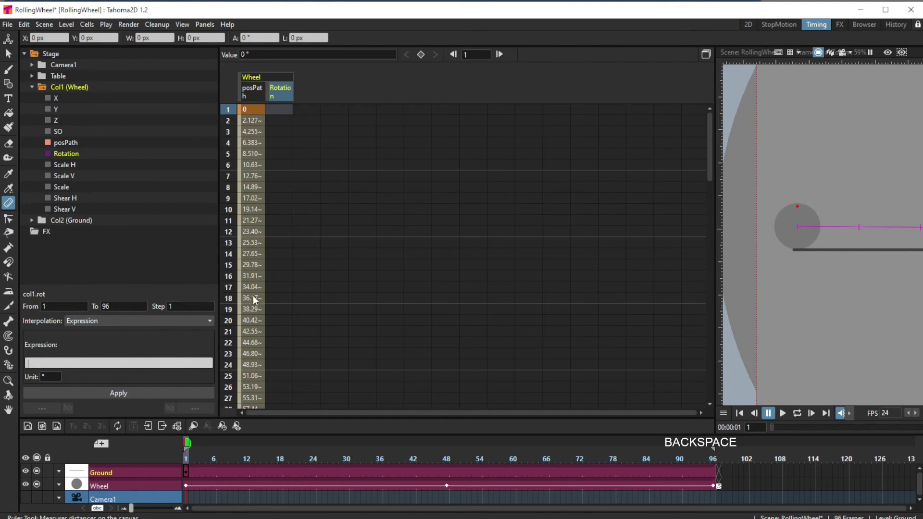
{"action": "scroll", "coordinate": [254, 298], "scroll_direction": "down", "scroll_amount": 10}
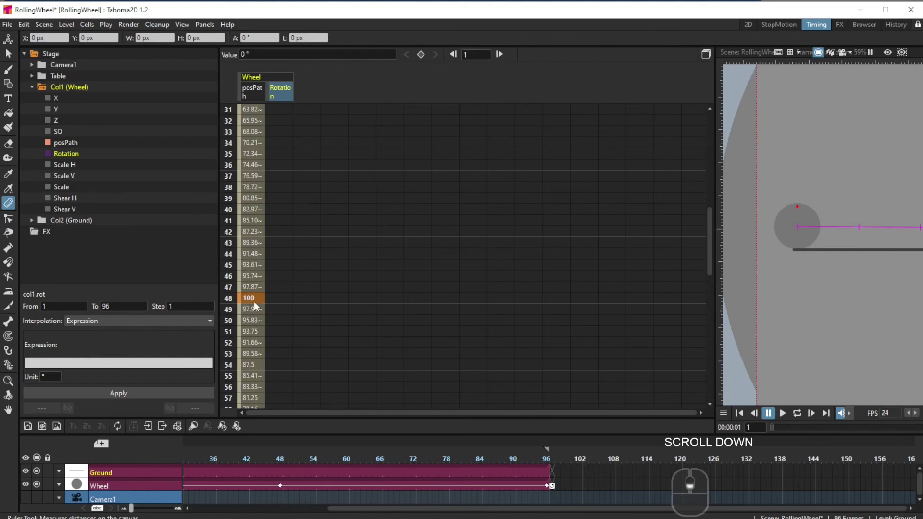
{"action": "left_click", "coordinate": [270, 301]}
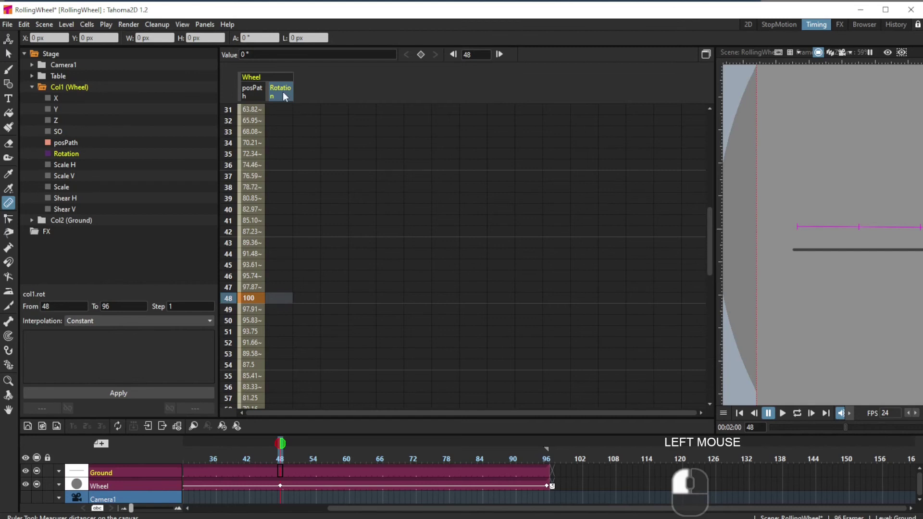
{"action": "scroll", "coordinate": [283, 96], "scroll_direction": "up", "scroll_amount": 10}
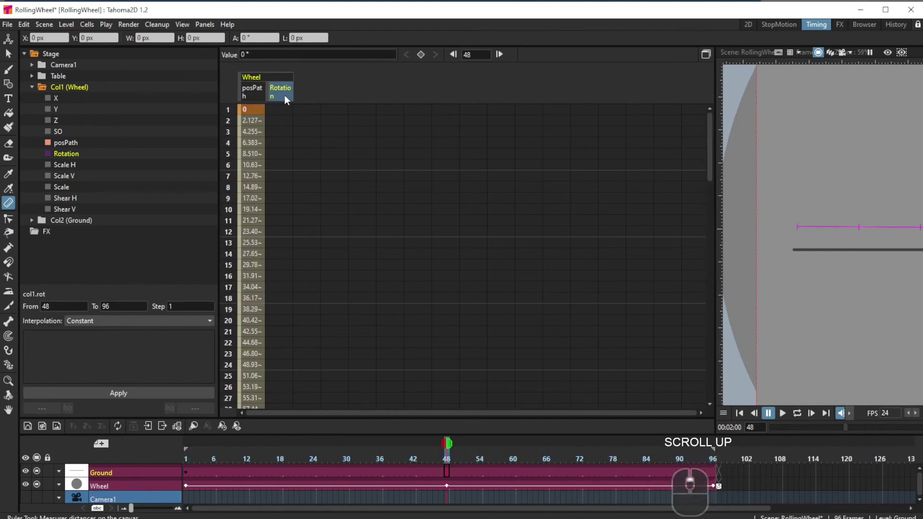
Step: Apply Expression interpolation with col1.path*3.6 to the Wheel's Rotation from frame 1 to 96
{"action": "left_click", "coordinate": [280, 109]}
{"action": "left_click", "coordinate": [110, 325]}
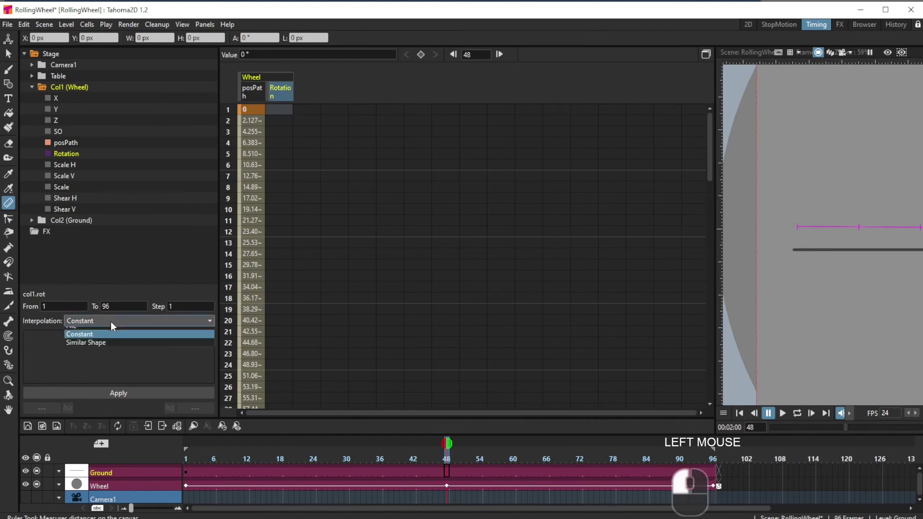
{"action": "left_click", "coordinate": [55, 373]}
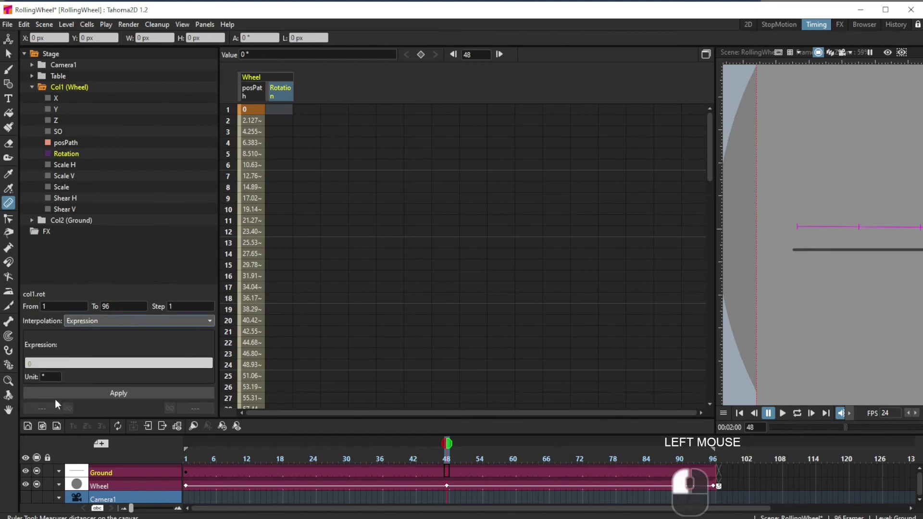
{"action": "left_click", "coordinate": [39, 364]}
{"action": "key", "text": "BackSpace"}
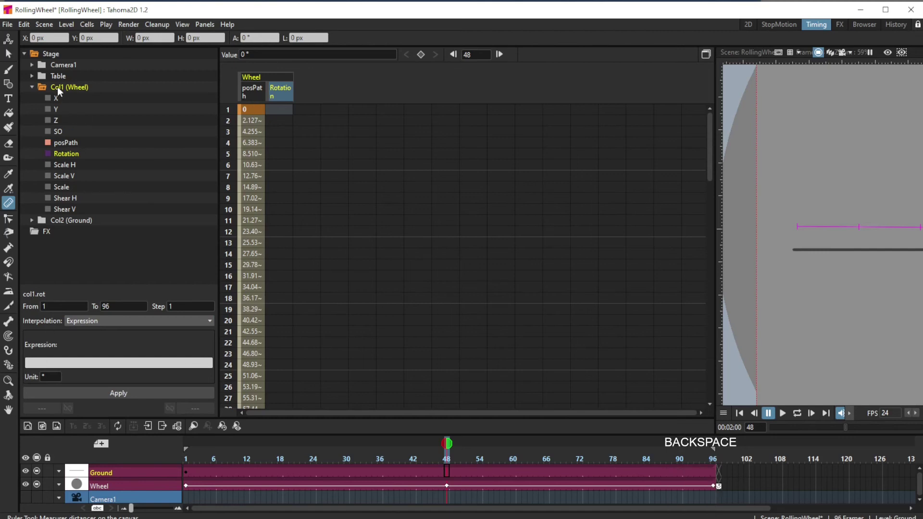
{"action": "type", "text": "c"}
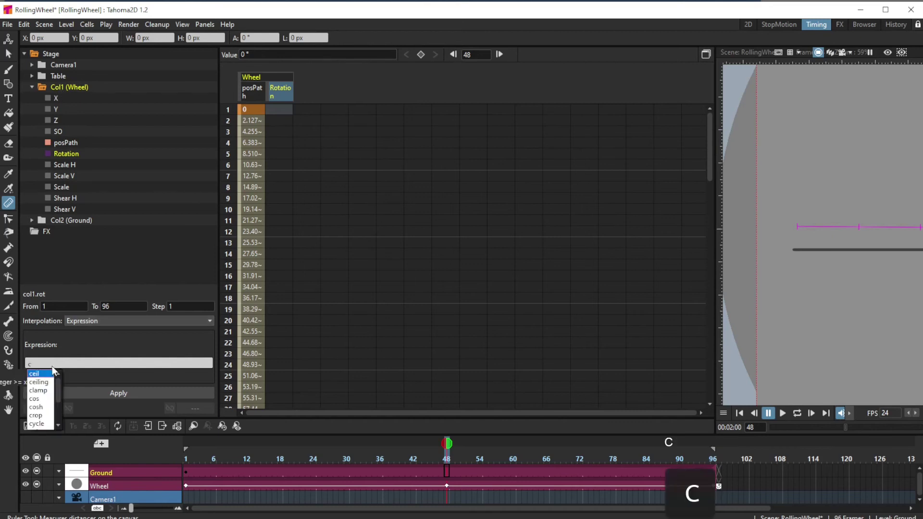
{"action": "type", "text": "ol1.path"}
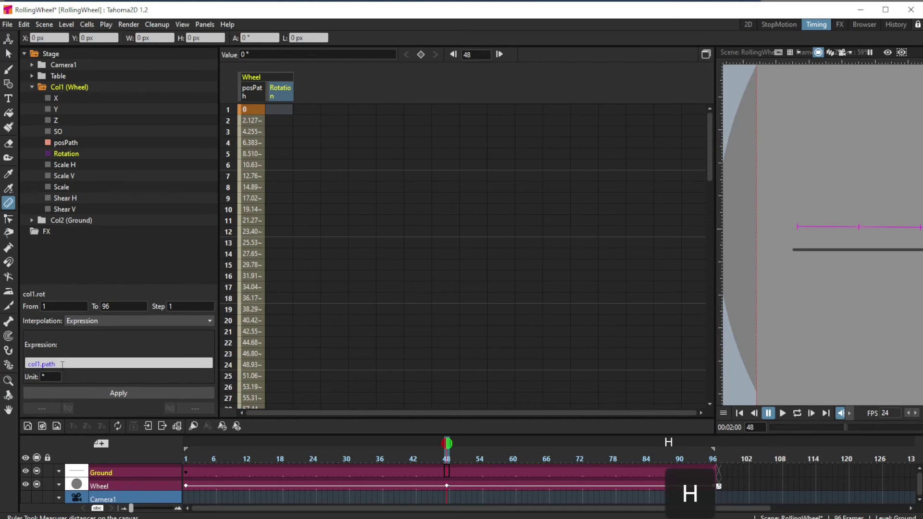
{"action": "type", "text": "*3.6"}
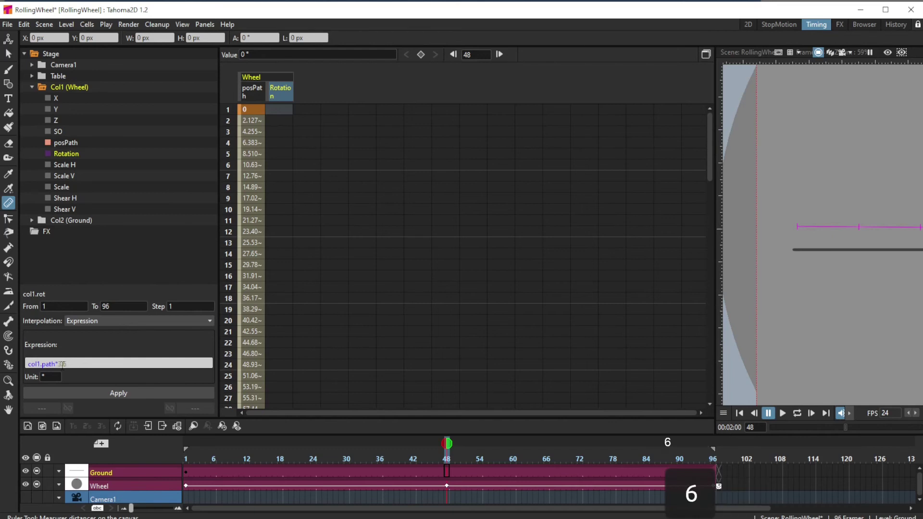
{"action": "left_click", "coordinate": [120, 394]}
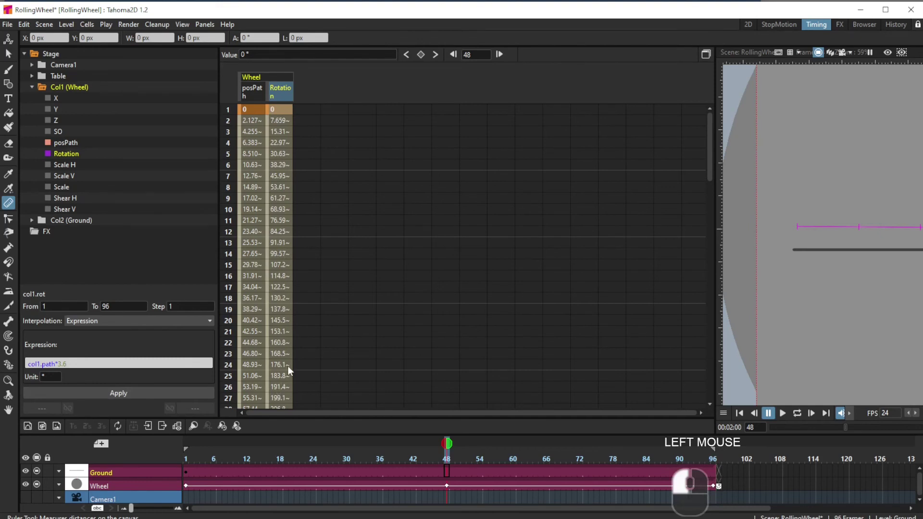
Step: Examine the Wheel's Rotation values around frame 48 and return to the 2D workspace
{"action": "scroll", "coordinate": [292, 358], "scroll_direction": "down", "scroll_amount": 10}
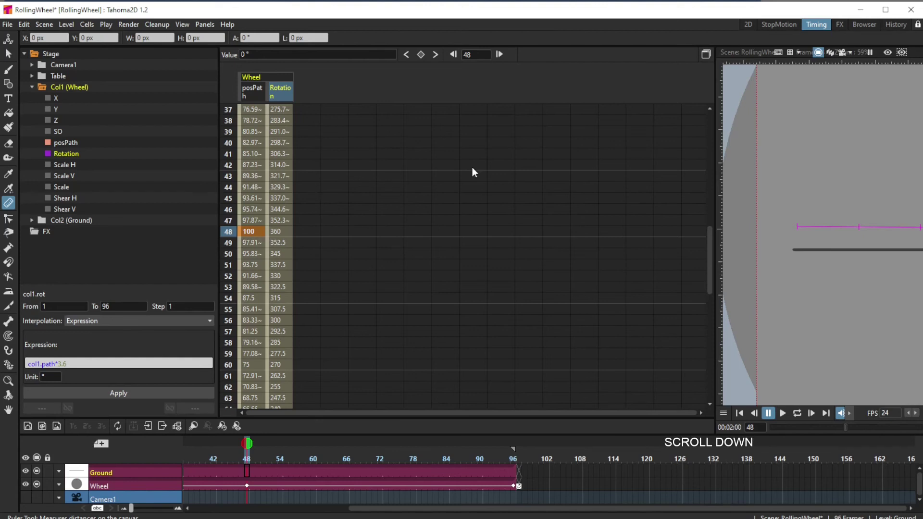
{"action": "left_click", "coordinate": [748, 24]}
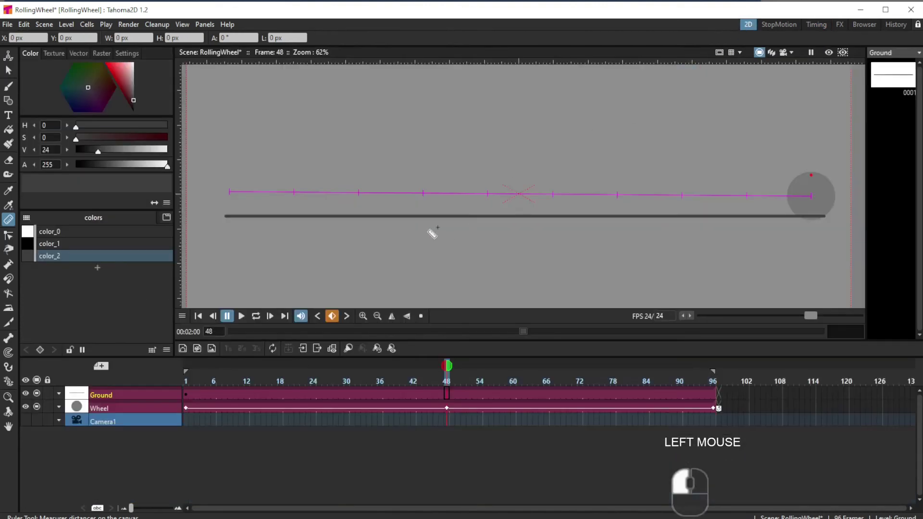
Step: Loop the wheel's animation from frame 1 to check its rotation direction, stop it and return to frame 1
{"action": "left_click", "coordinate": [197, 317]}
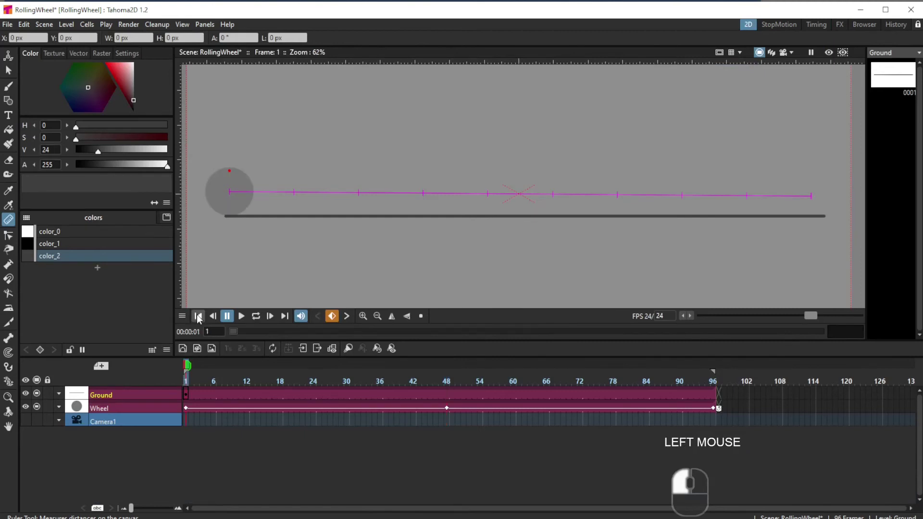
{"action": "left_click", "coordinate": [255, 316]}
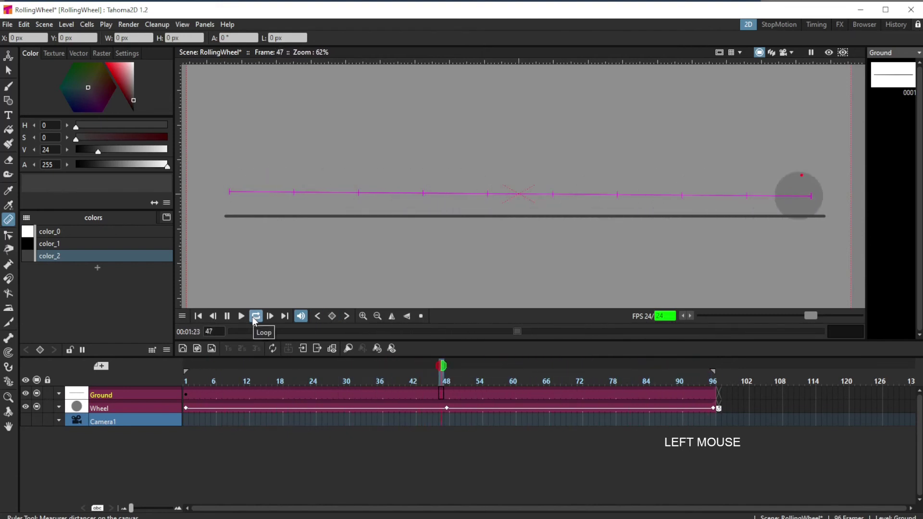
{"action": "left_click", "coordinate": [255, 316]}
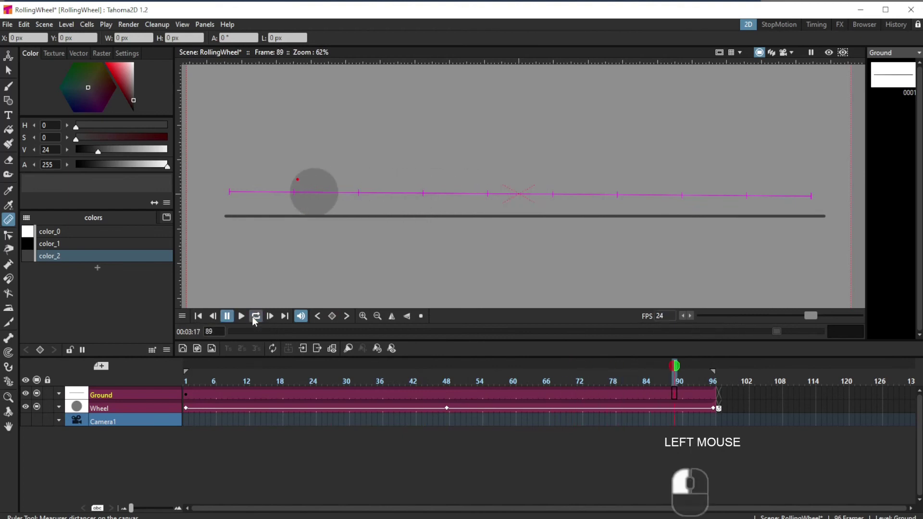
{"action": "left_click", "coordinate": [198, 316]}
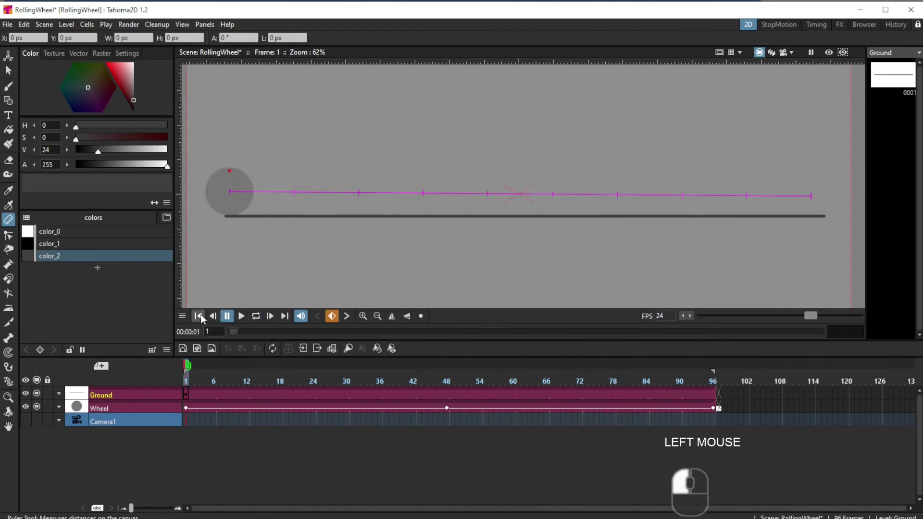
Step: In the Timing workspace, change the Wheel's Rotation expression to col1.path*-3.6 and apply it
{"action": "left_click", "coordinate": [816, 24]}
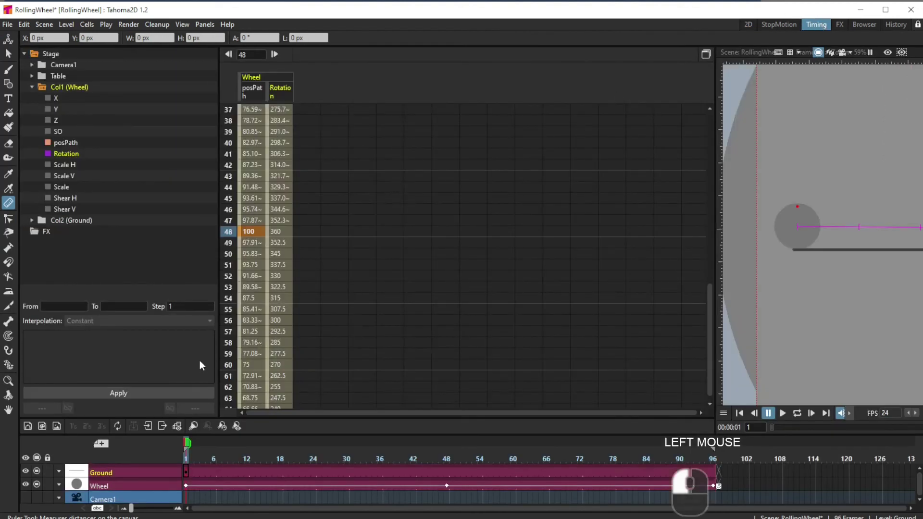
{"action": "left_click", "coordinate": [278, 89]}
{"action": "scroll", "coordinate": [282, 112], "scroll_direction": "up", "scroll_amount": 10}
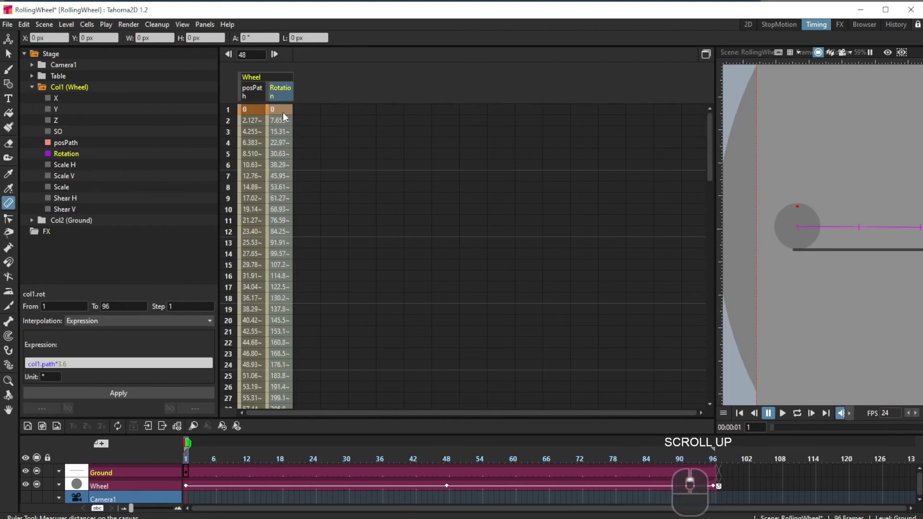
{"action": "left_click", "coordinate": [81, 364]}
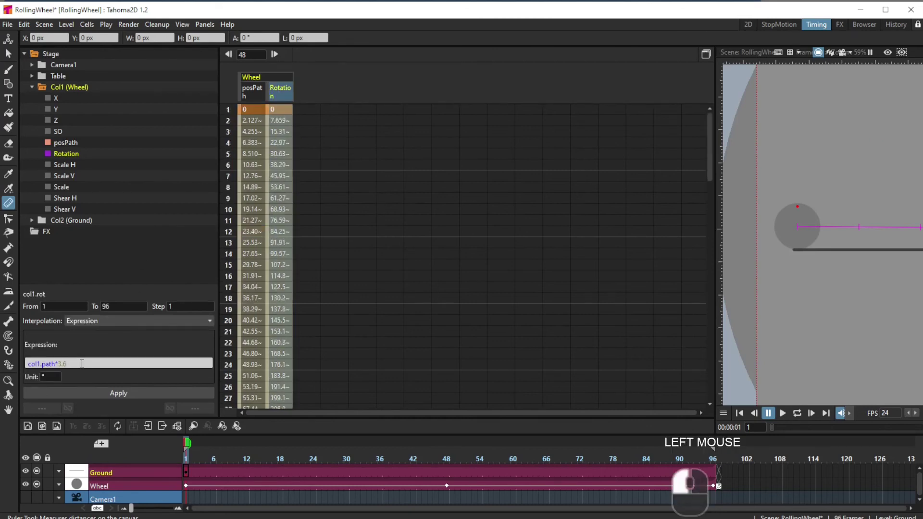
{"action": "key", "text": "Left"}
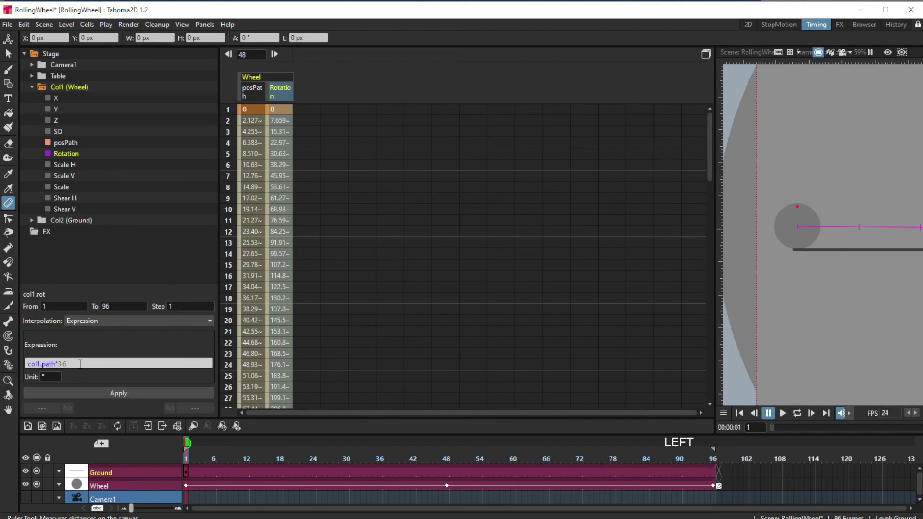
{"action": "type", "text": "-"}
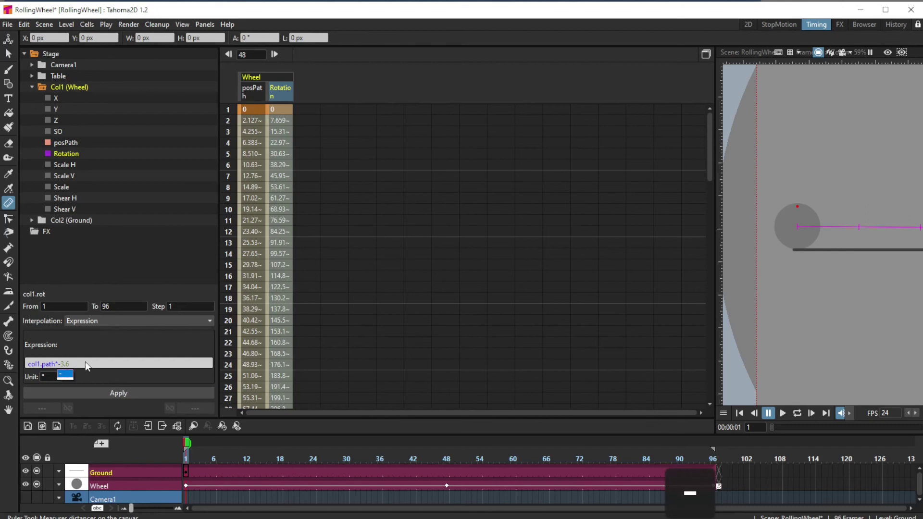
{"action": "left_click", "coordinate": [114, 392]}
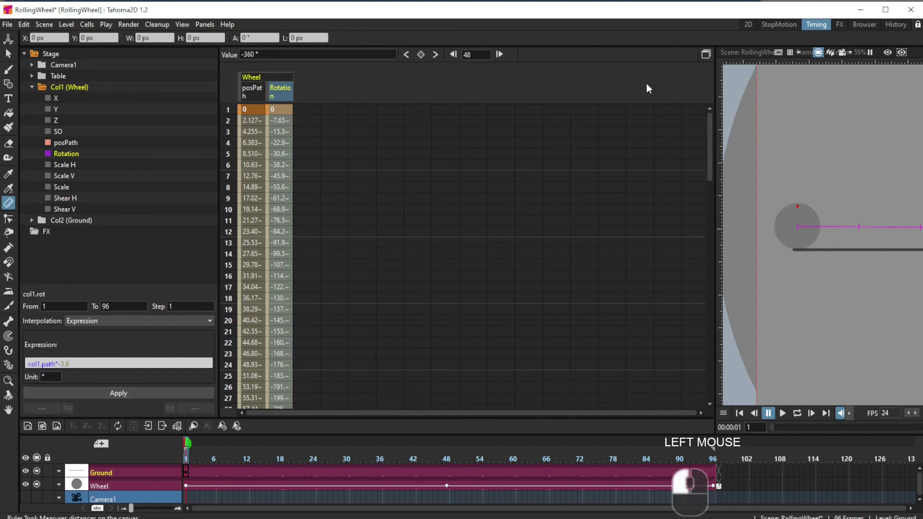
Step: Loop the wheel's animation in the 2D workspace, rewind it, and examine the posPath and Rotation values in the Timing workspace
{"action": "left_click", "coordinate": [747, 24]}
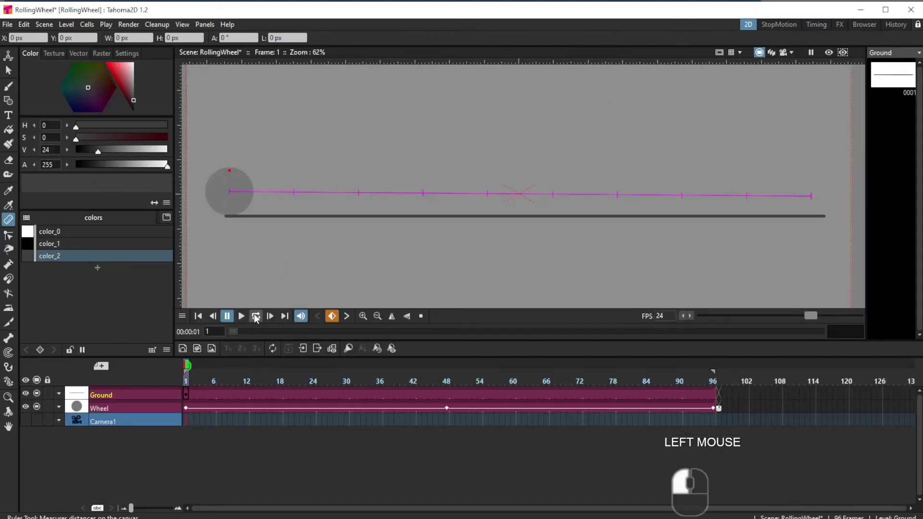
{"action": "left_click", "coordinate": [256, 316]}
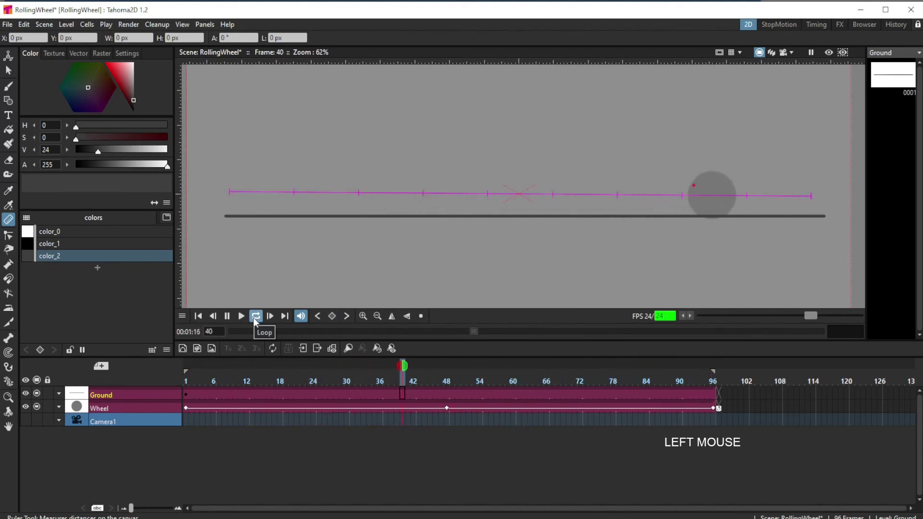
{"action": "left_click", "coordinate": [253, 317]}
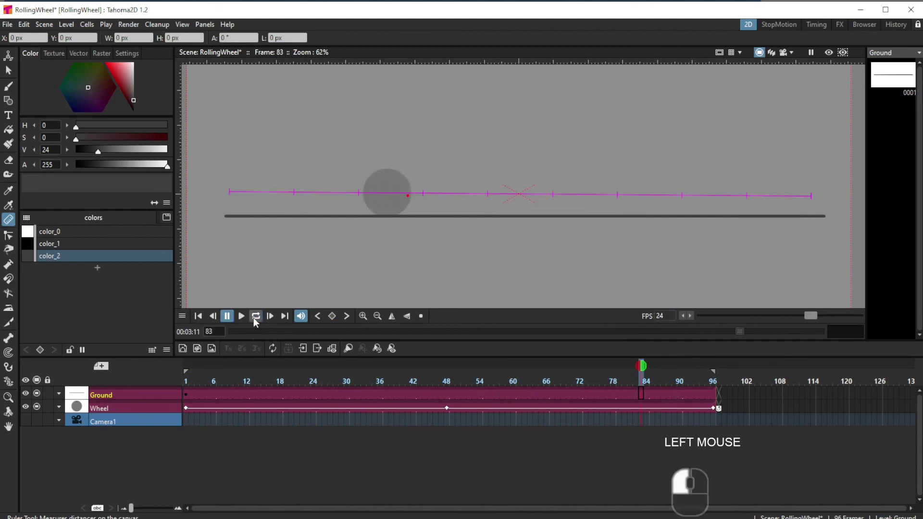
{"action": "left_click", "coordinate": [198, 315]}
{"action": "left_click", "coordinate": [816, 25]}
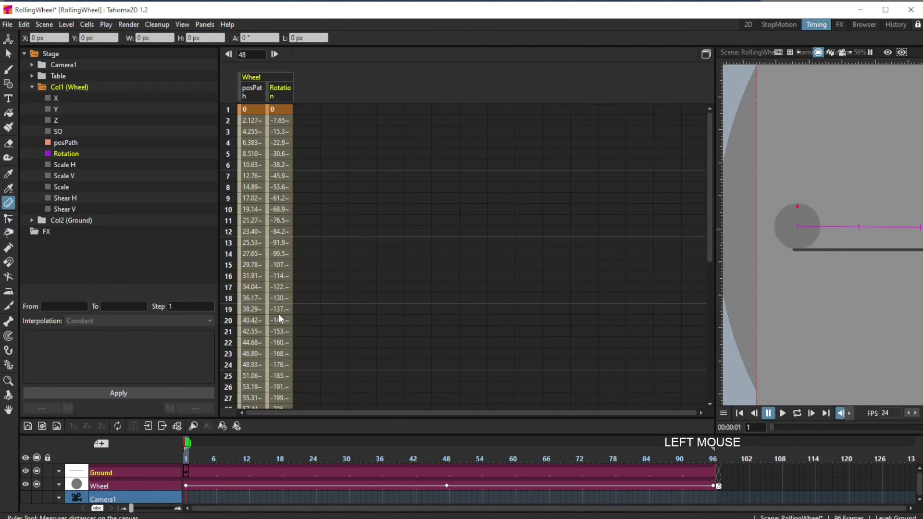
{"action": "scroll", "coordinate": [278, 315], "scroll_direction": "down", "scroll_amount": 12}
{"action": "scroll", "coordinate": [289, 311], "scroll_direction": "up", "scroll_amount": 12}
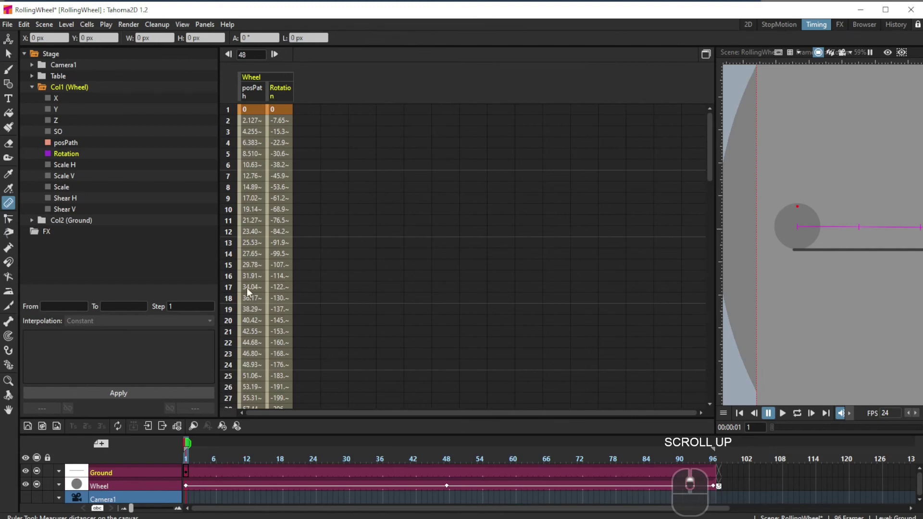
Step: Extend the Wheel's Rotation expression to col1.path*-3.6*3.82 and apply it to frames 1 to 96
{"action": "left_click", "coordinate": [281, 94]}
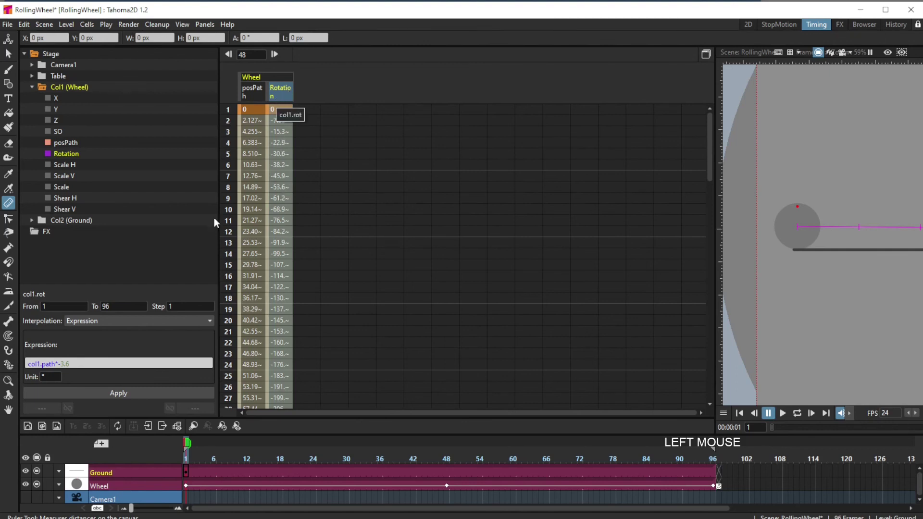
{"action": "left_click", "coordinate": [79, 363]}
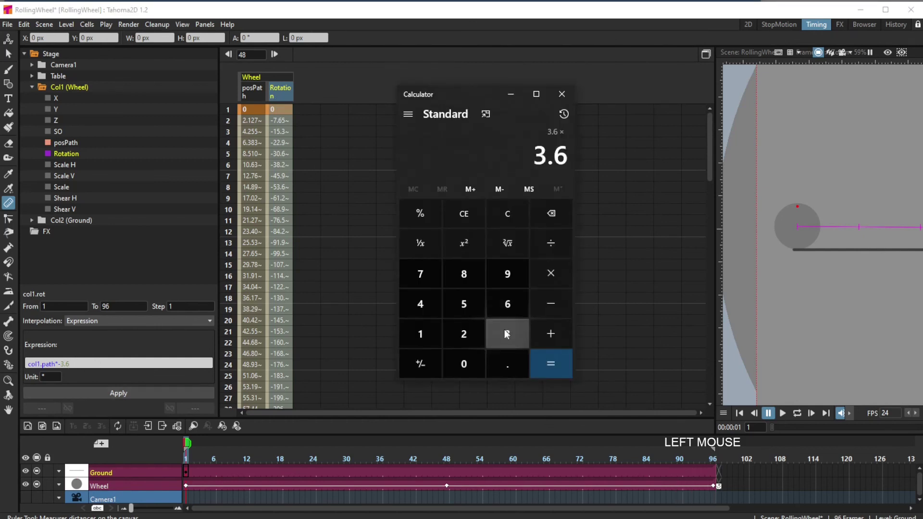
{"action": "left_click_drag", "start_coordinate": [481, 90], "coordinate": [922, 127]}
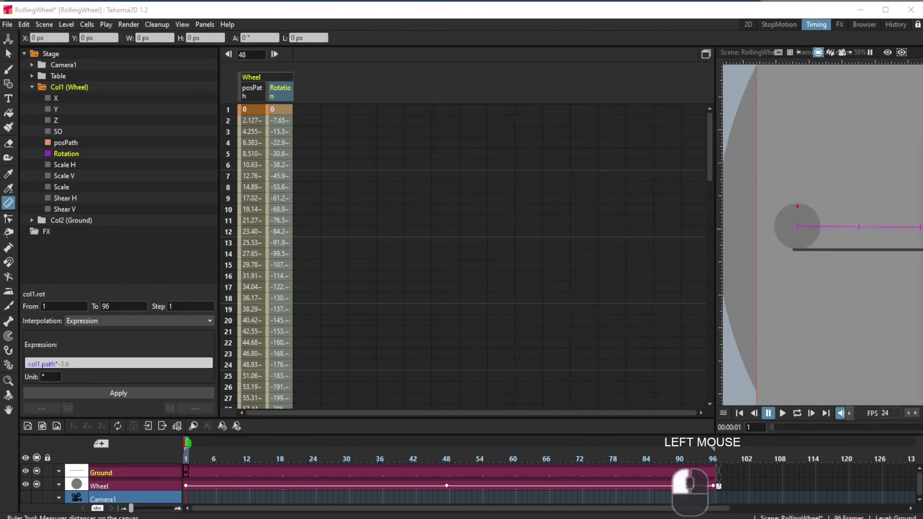
{"action": "left_click", "coordinate": [87, 363]}
{"action": "key", "text": "shift"}
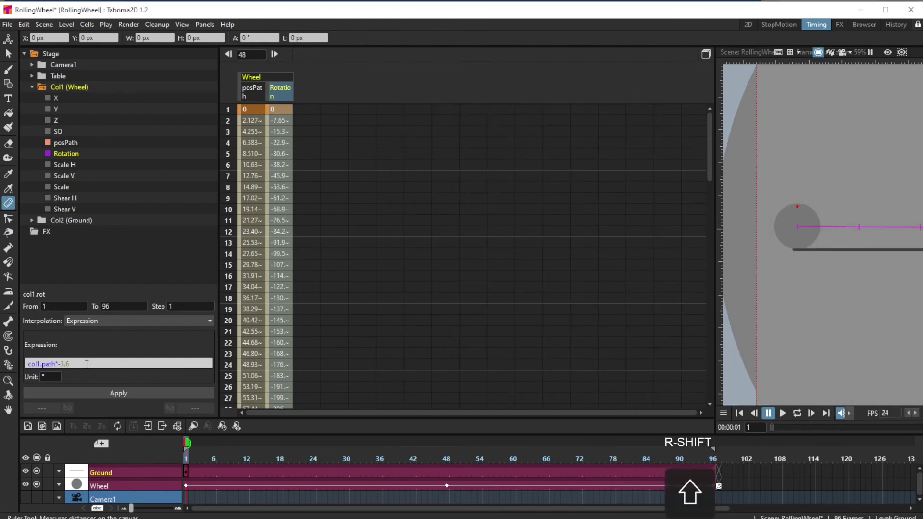
{"action": "type", "text": "*3.82"}
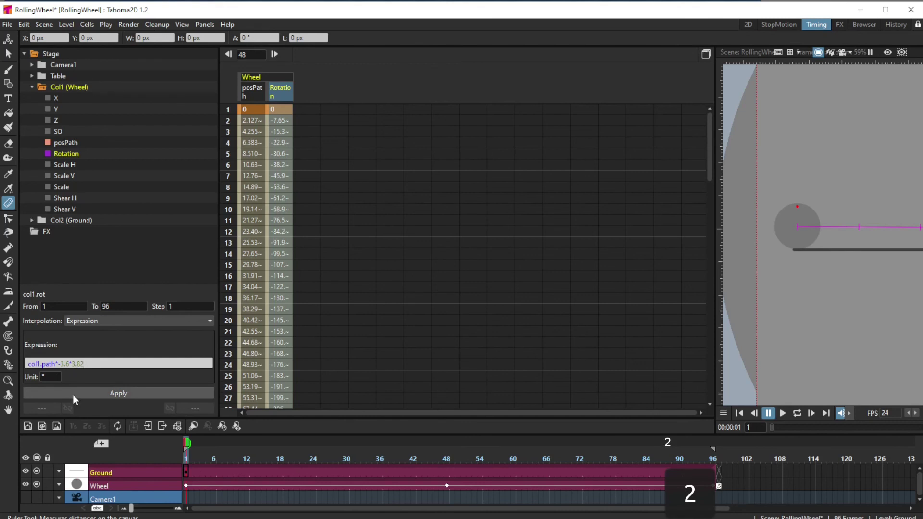
{"action": "key", "text": "shift+Left"}
{"action": "key", "text": "shift+Left"}
{"action": "key", "text": "shift+Left"}
{"action": "key", "text": "shift+Left"}
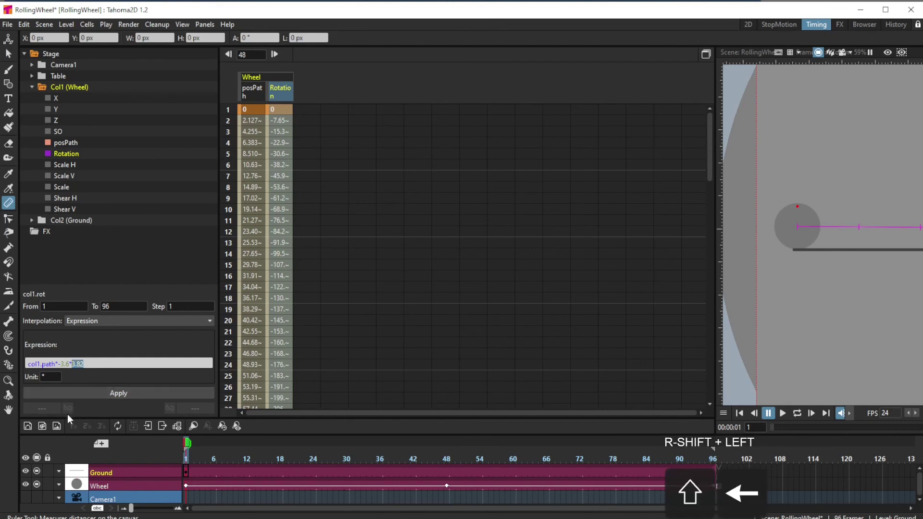
{"action": "key", "text": "Left"}
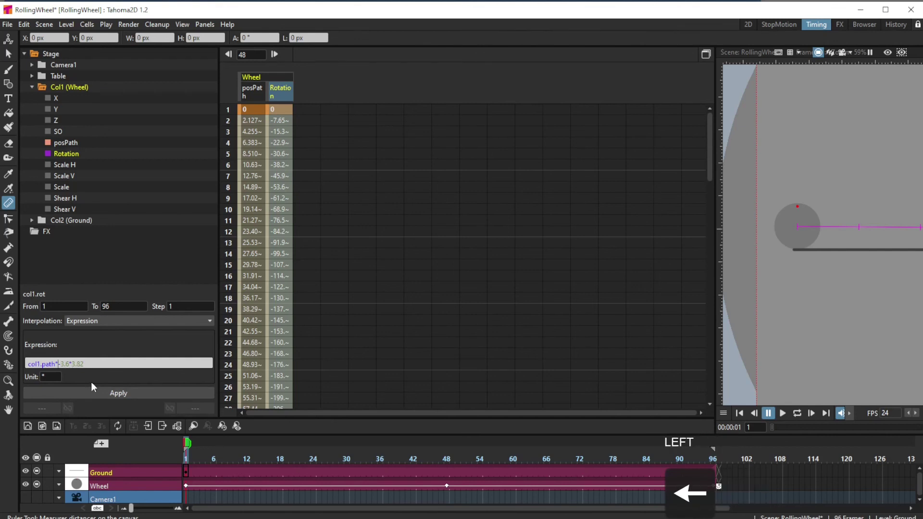
{"action": "key", "text": "Right"}
{"action": "key", "text": "Left"}
{"action": "key", "text": "Right"}
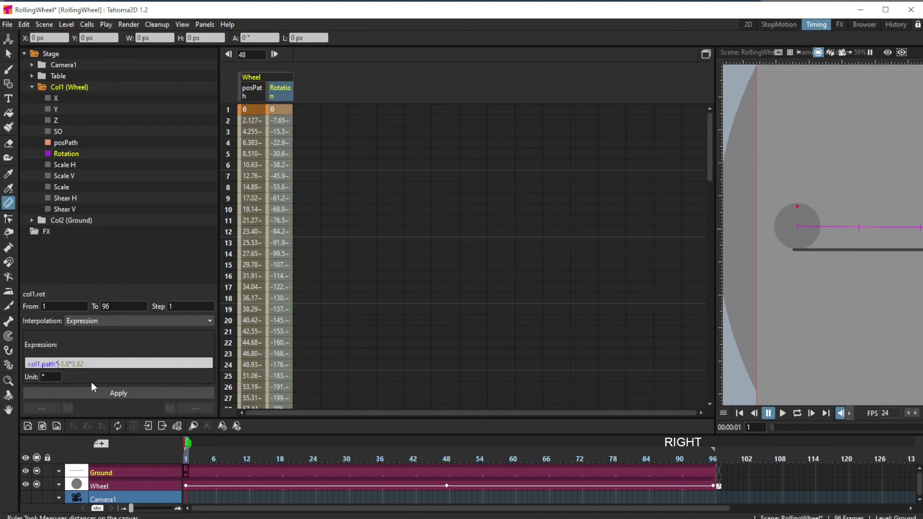
{"action": "left_click", "coordinate": [73, 364]}
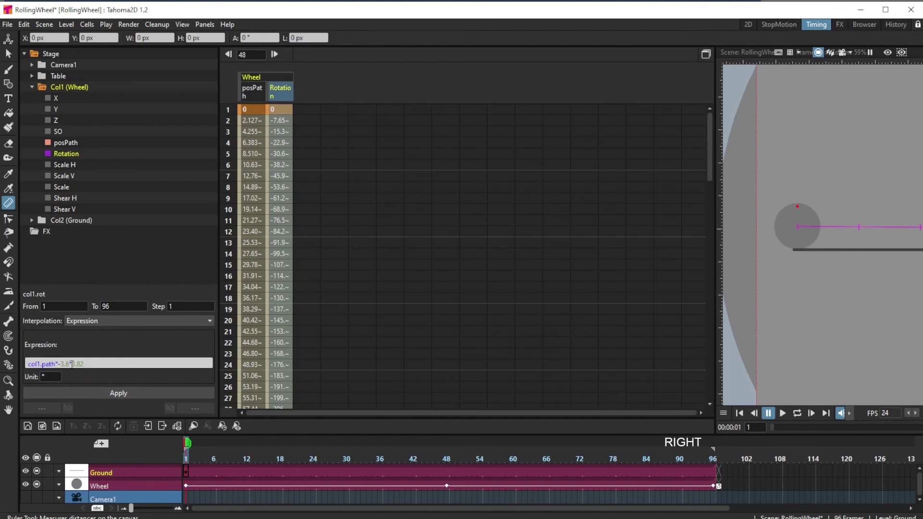
{"action": "left_click", "coordinate": [118, 392]}
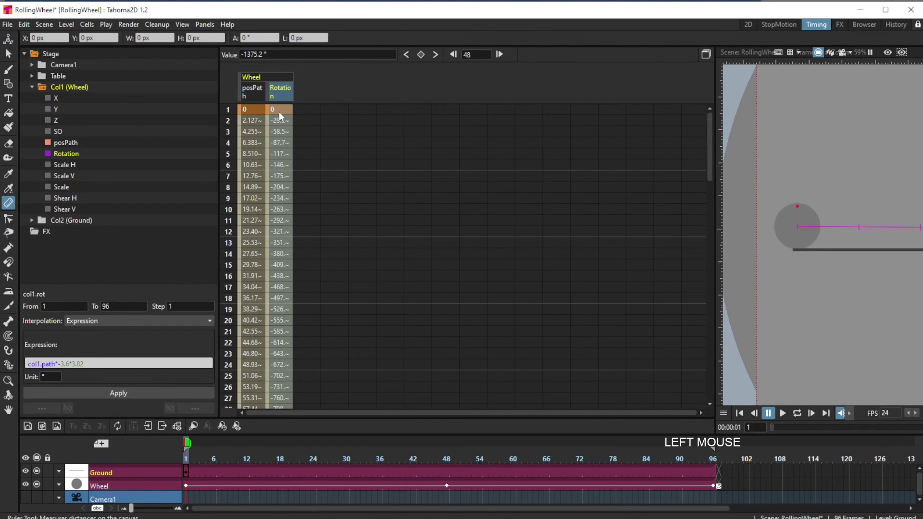
Step: Preview the wheel's rolling in a loop in the 2D workspace, stop it and rewind to frame 1
{"action": "left_click", "coordinate": [748, 24]}
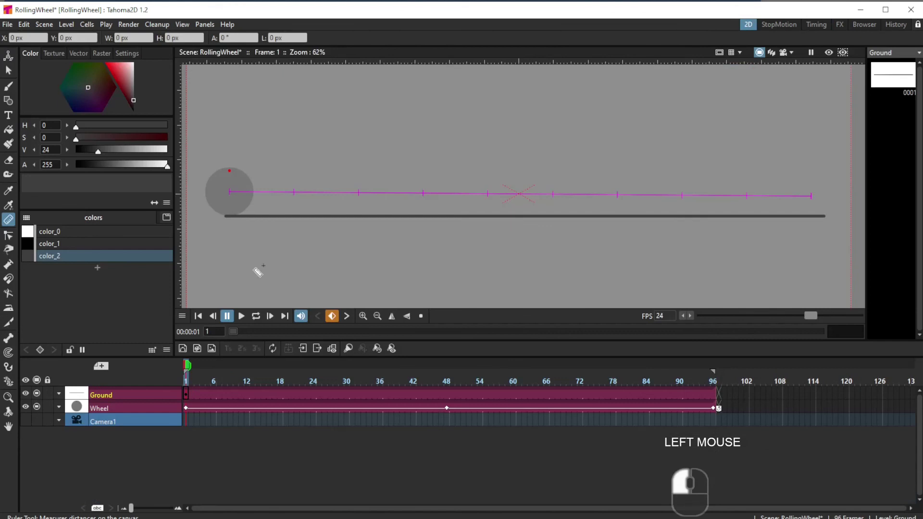
{"action": "left_click", "coordinate": [256, 316]}
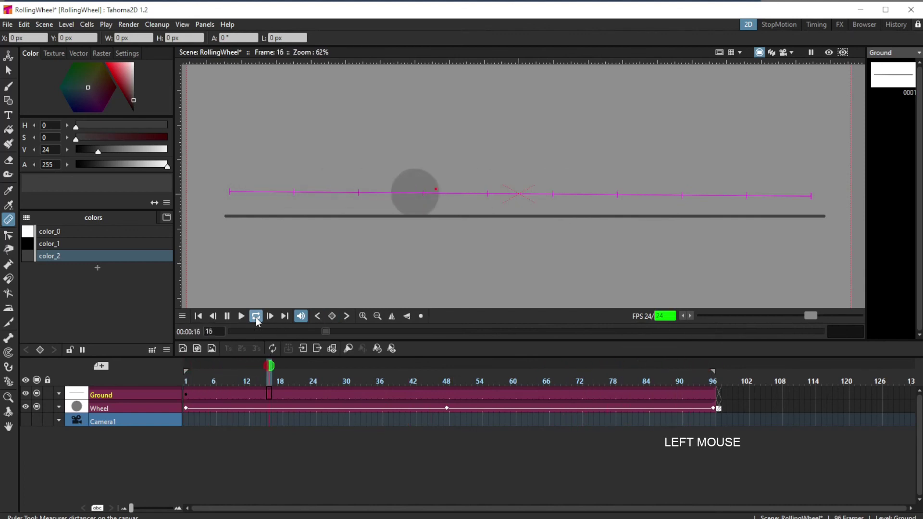
{"action": "left_click", "coordinate": [255, 316]}
{"action": "left_click", "coordinate": [198, 316]}
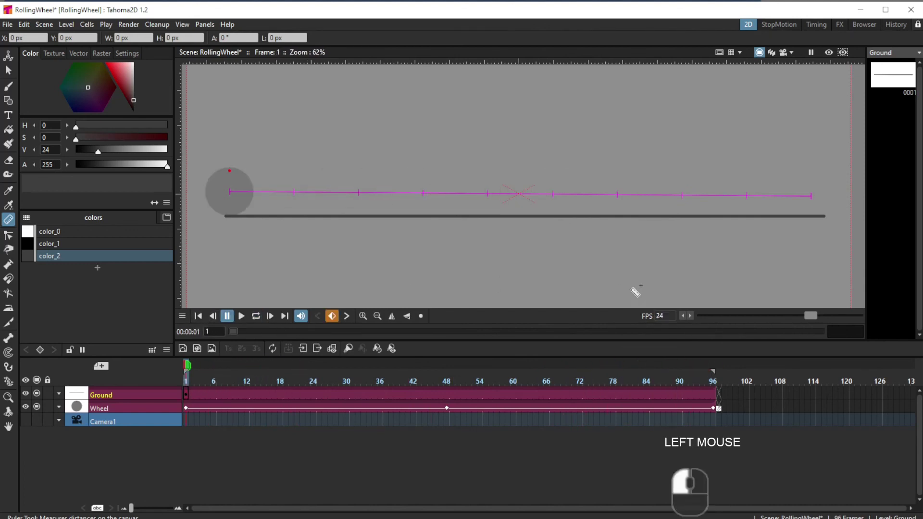
Step: Set the playback rate to 8 FPS, watch the wheel roll in a slow loop and pause it
{"action": "left_click", "coordinate": [666, 316]}
{"action": "type", "text": "12"}
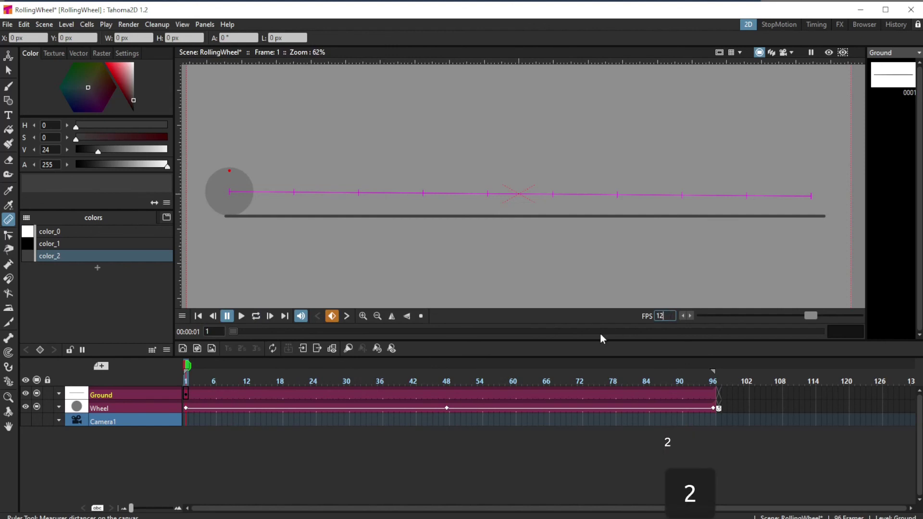
{"action": "key", "text": "BackSpace"}
{"action": "key", "text": "BackSpace"}
{"action": "type", "text": "8"}
{"action": "key", "text": "Return"}
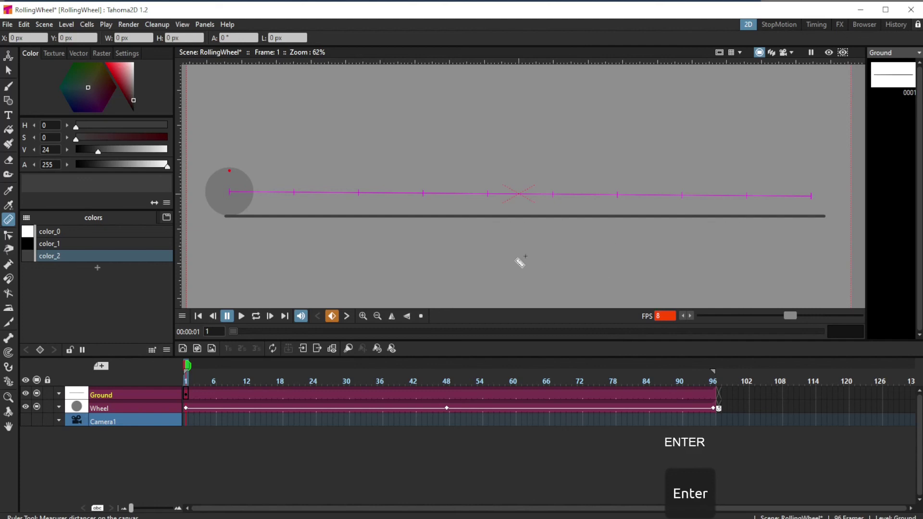
{"action": "left_click", "coordinate": [255, 317]}
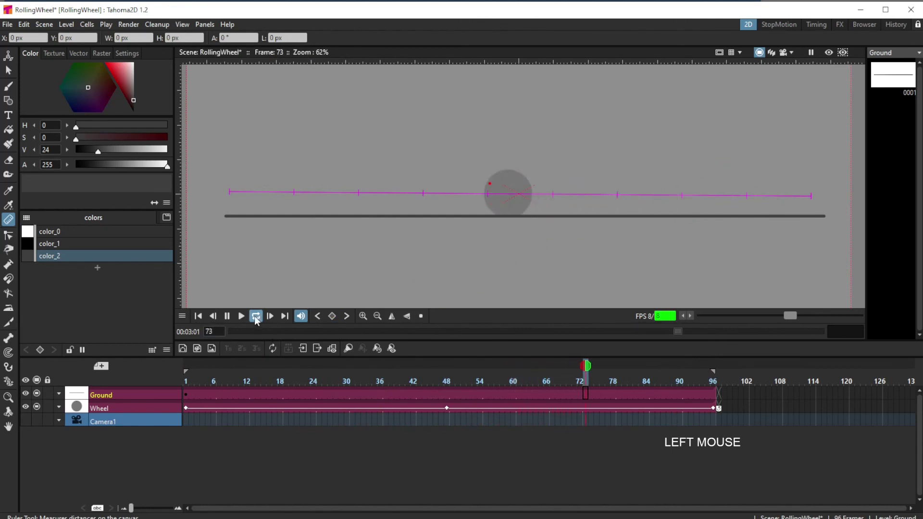
{"action": "left_click", "coordinate": [227, 316]}
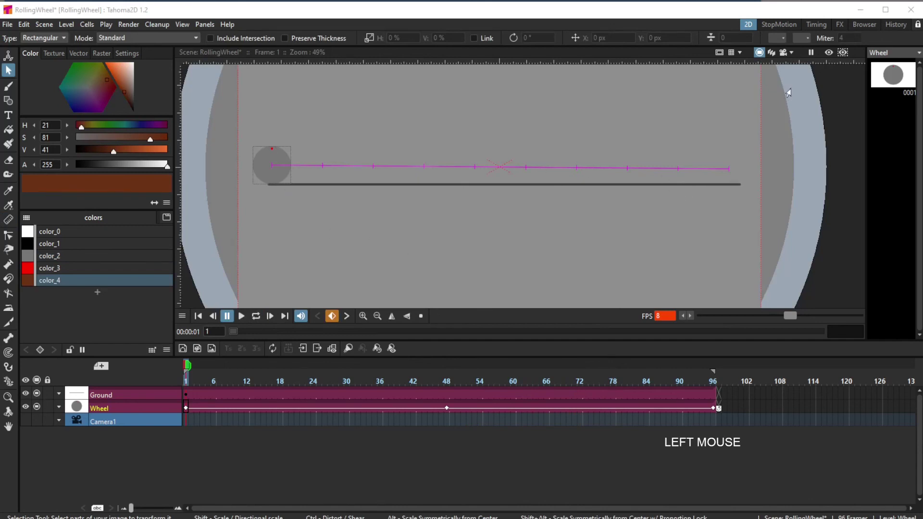
Step: In the FX workspace, edit Path1's control points at frame 48, raising the right end point until the wheel sits on the ground line
{"action": "left_click", "coordinate": [836, 25]}
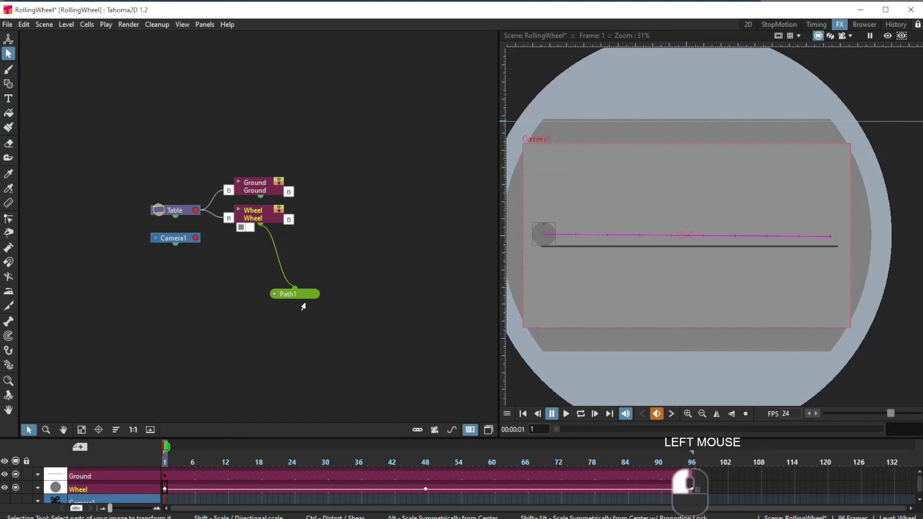
{"action": "left_click", "coordinate": [288, 294]}
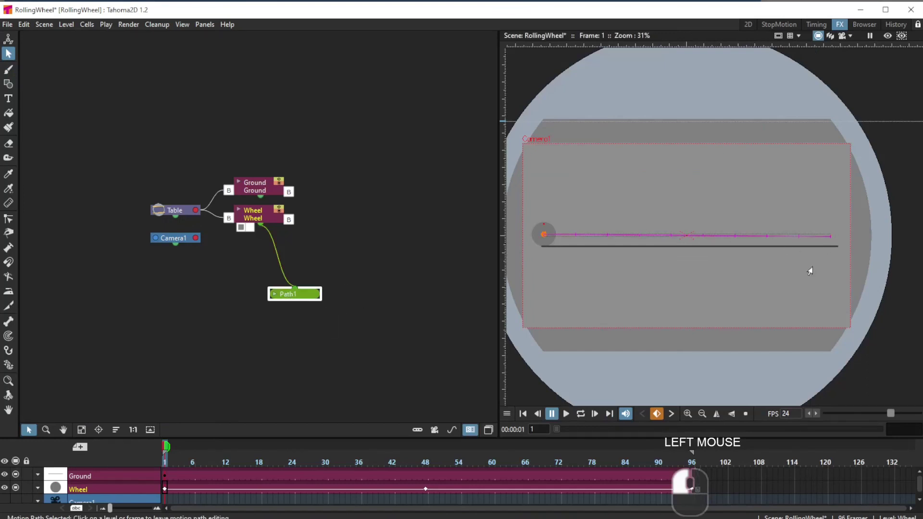
{"action": "scroll", "coordinate": [809, 271], "scroll_direction": "up", "scroll_amount": 6}
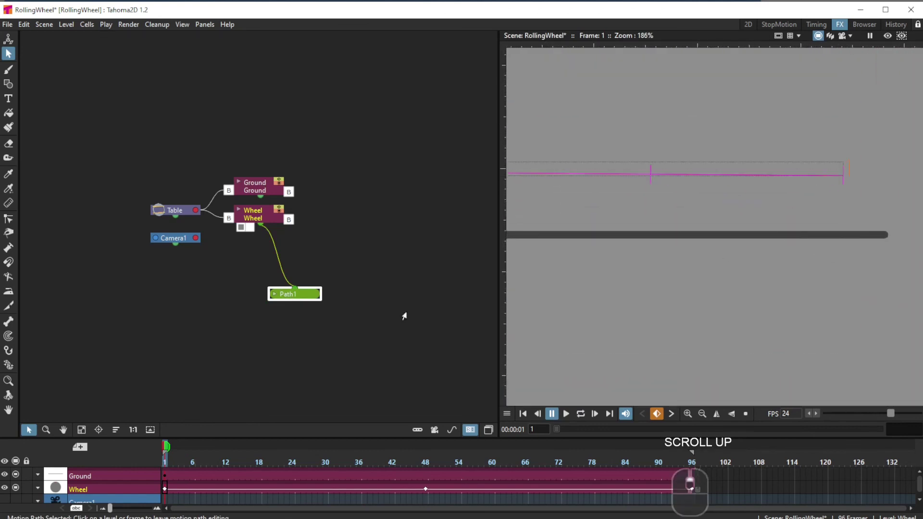
{"action": "left_click", "coordinate": [8, 219]}
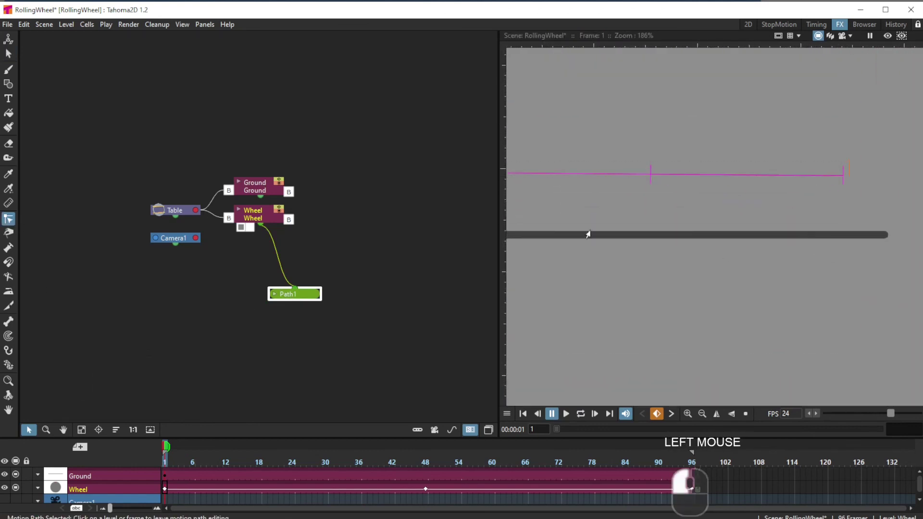
{"action": "left_click", "coordinate": [836, 179]}
{"action": "left_click_drag", "start_coordinate": [166, 446], "coordinate": [425, 457]}
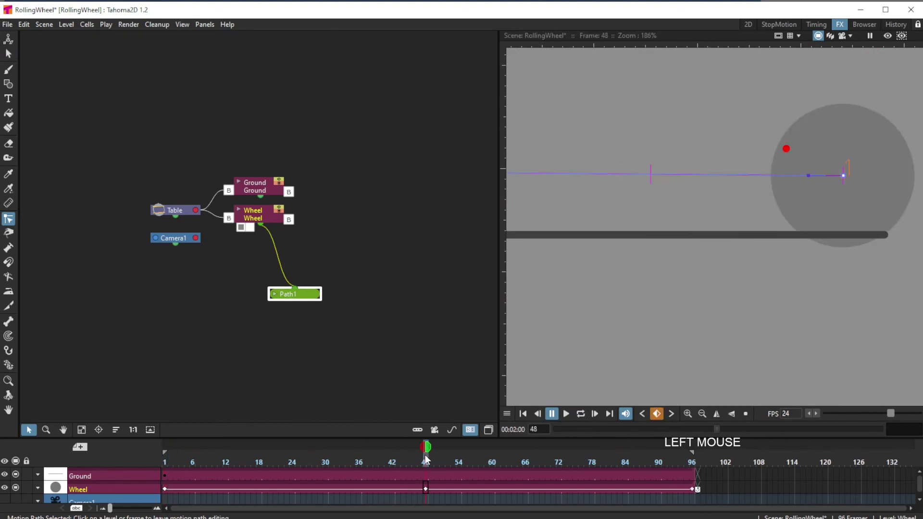
{"action": "left_click", "coordinate": [841, 178]}
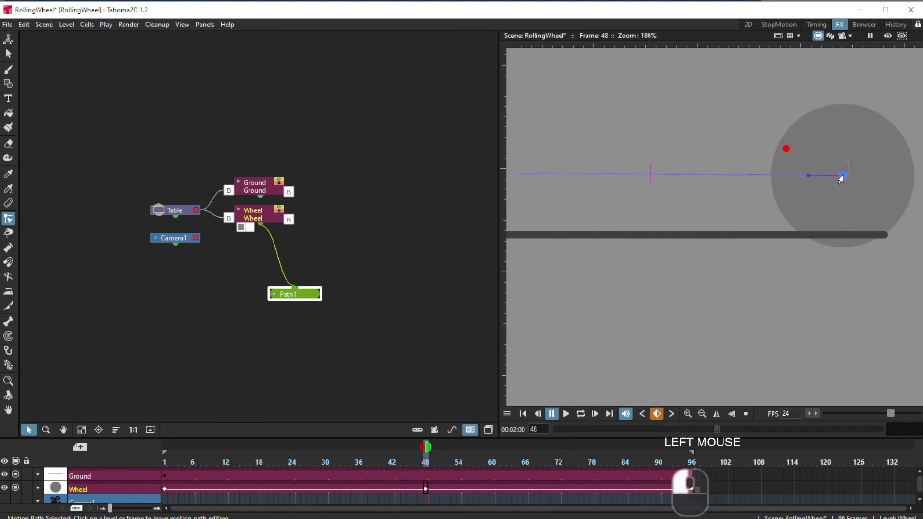
{"action": "left_click_drag", "start_coordinate": [840, 179], "coordinate": [839, 165]}
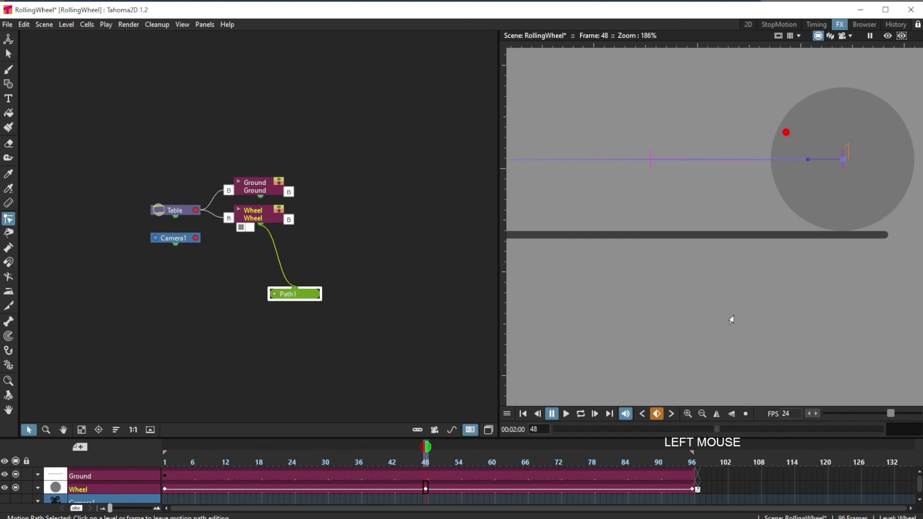
{"action": "scroll", "coordinate": [688, 286], "scroll_direction": "down", "scroll_amount": 3}
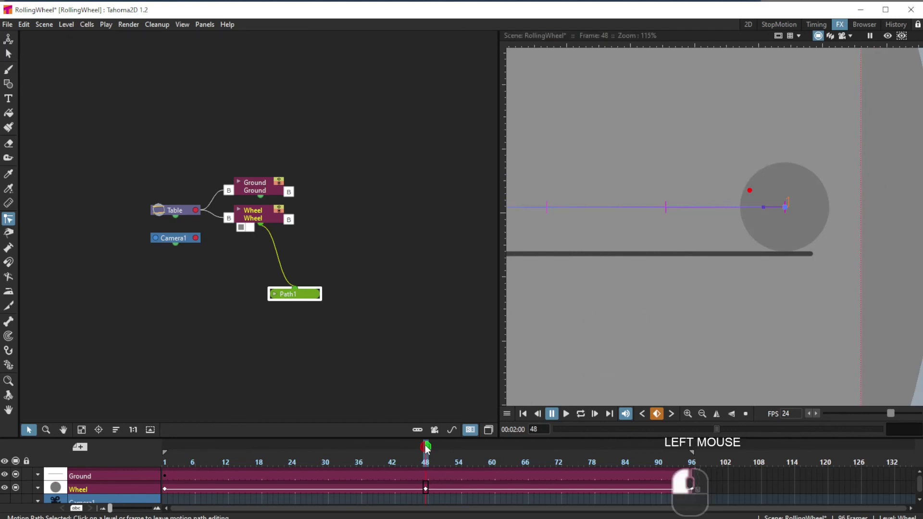
Step: Return to frame 1 and examine how the wheel touches the ground at the start of the path
{"action": "left_click_drag", "start_coordinate": [426, 447], "coordinate": [134, 476]}
{"action": "key", "text": "space"}
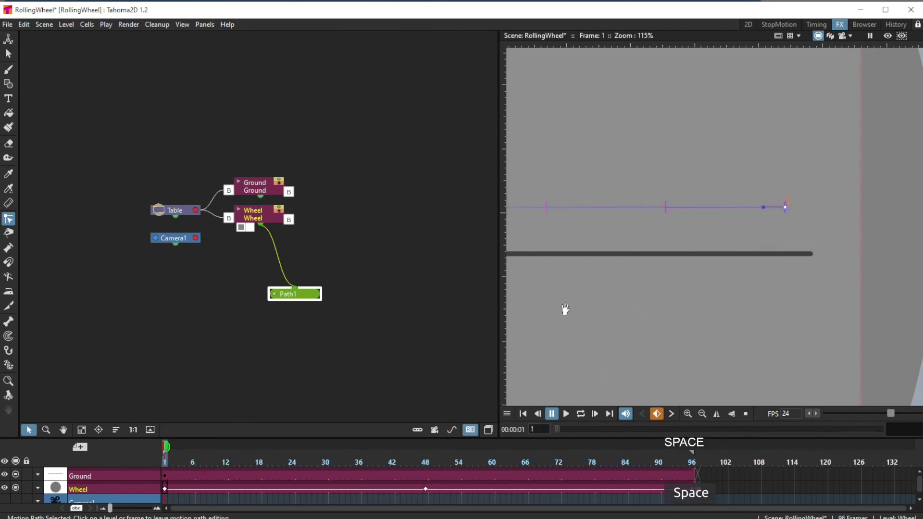
{"action": "left_click_drag", "start_coordinate": [774, 312], "coordinate": [834, 284]}
{"action": "left_click_drag", "start_coordinate": [681, 303], "coordinate": [688, 323]}
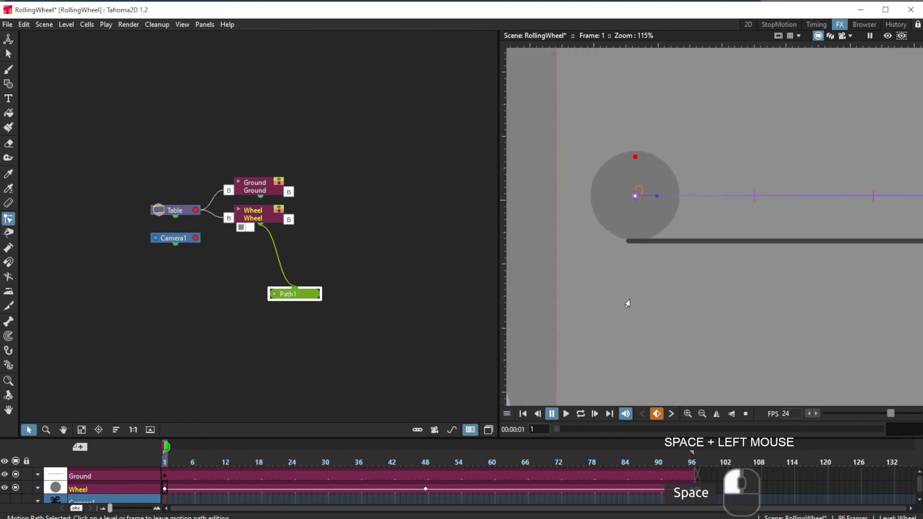
Step: At frame 48, lower Path1's right end point slightly to fine-tune the wheel's contact with the ground line
{"action": "key", "text": "space"}
{"action": "left_click_drag", "start_coordinate": [799, 319], "coordinate": [566, 316]}
{"action": "left_click_drag", "start_coordinate": [793, 313], "coordinate": [634, 309]}
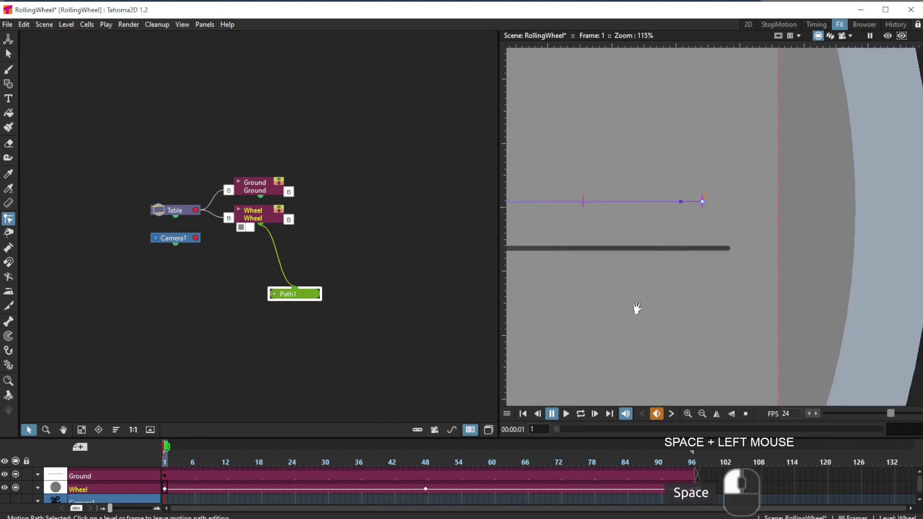
{"action": "scroll", "coordinate": [692, 261], "scroll_direction": "up", "scroll_amount": 5}
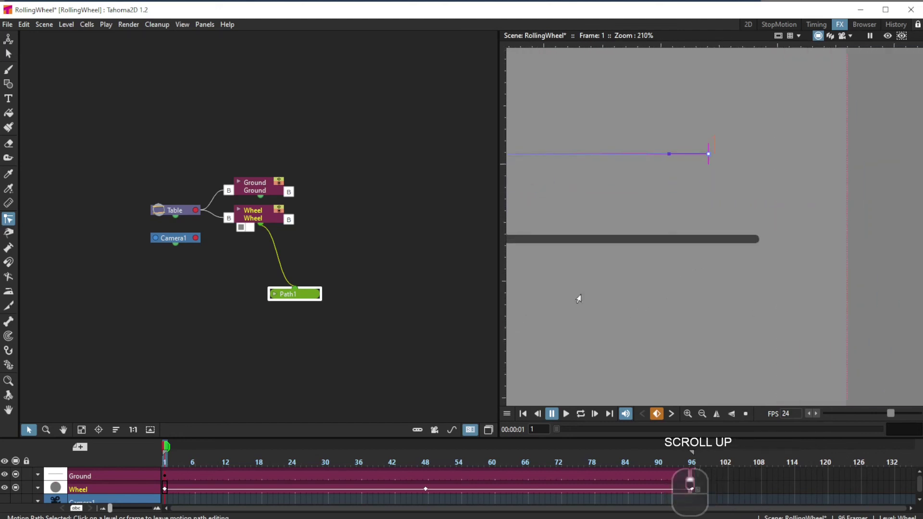
{"action": "left_click", "coordinate": [428, 464]}
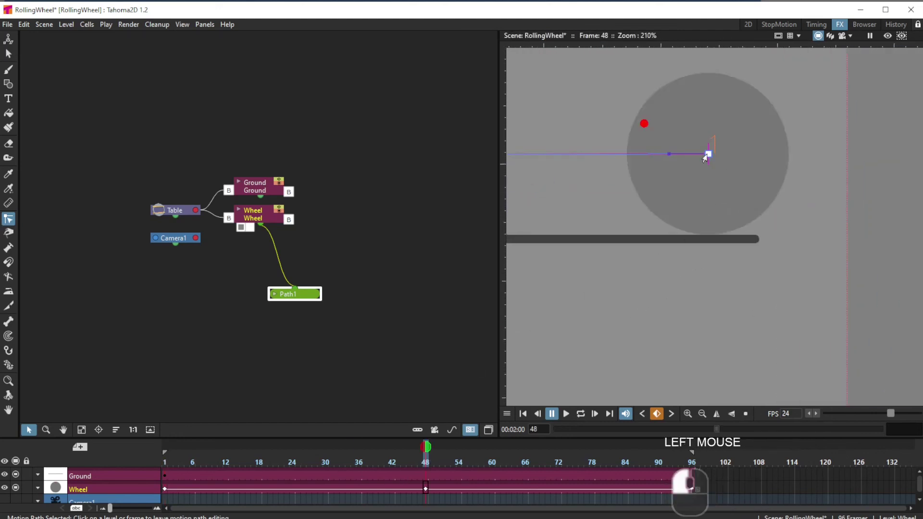
{"action": "left_click_drag", "start_coordinate": [707, 159], "coordinate": [707, 162]}
{"action": "scroll", "coordinate": [682, 287], "scroll_direction": "down", "scroll_amount": 5}
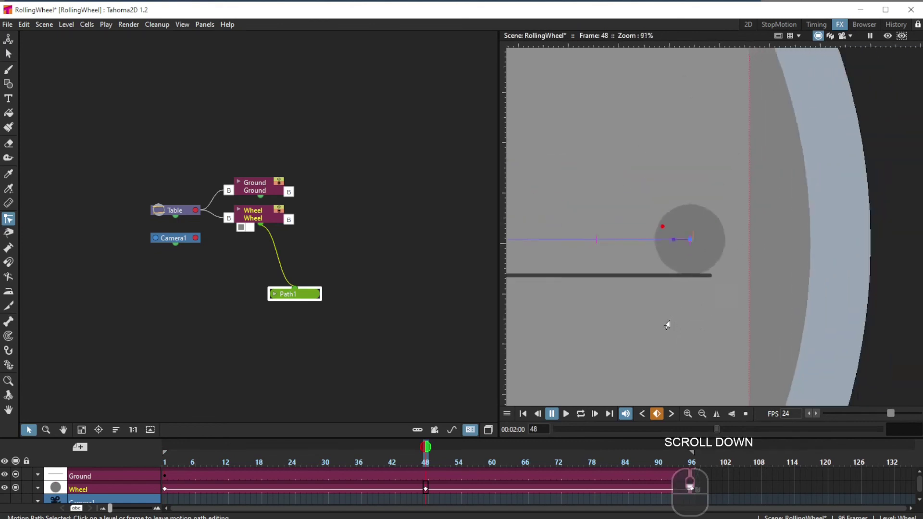
{"action": "left_click_drag", "start_coordinate": [626, 334], "coordinate": [706, 284]}
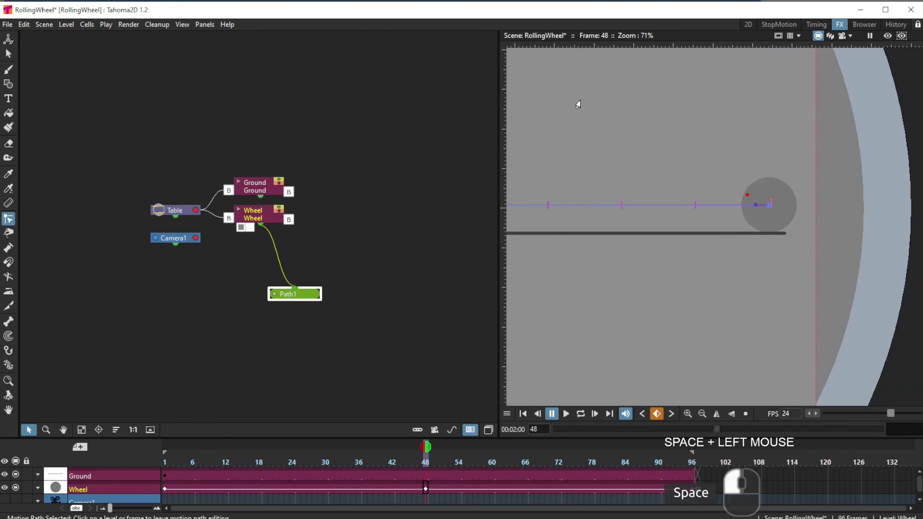
Step: Play the corrected wheel animation in a loop in the 2D workspace, then stop it
{"action": "left_click", "coordinate": [748, 25]}
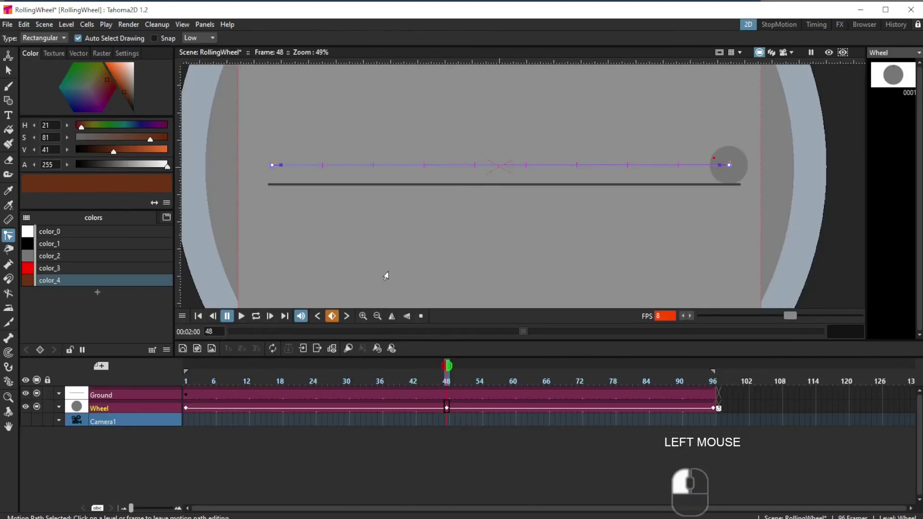
{"action": "left_click", "coordinate": [256, 316]}
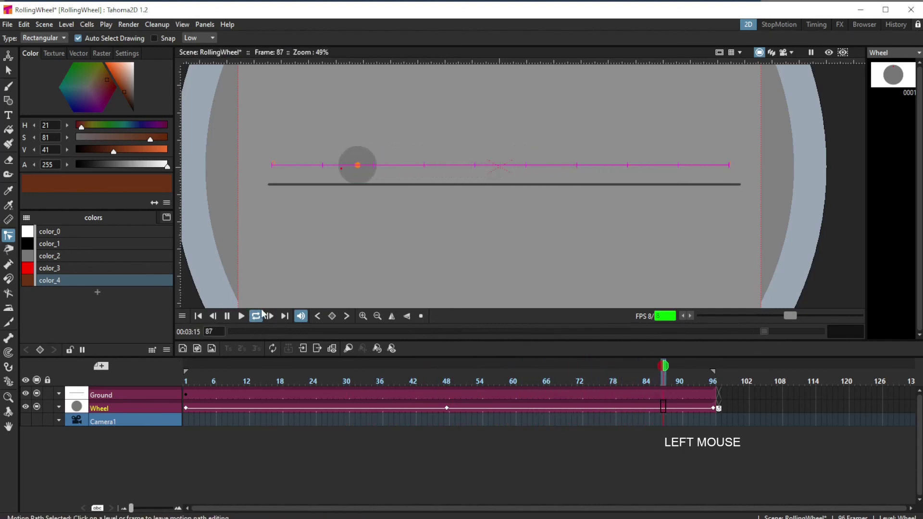
{"action": "left_click", "coordinate": [257, 316]}
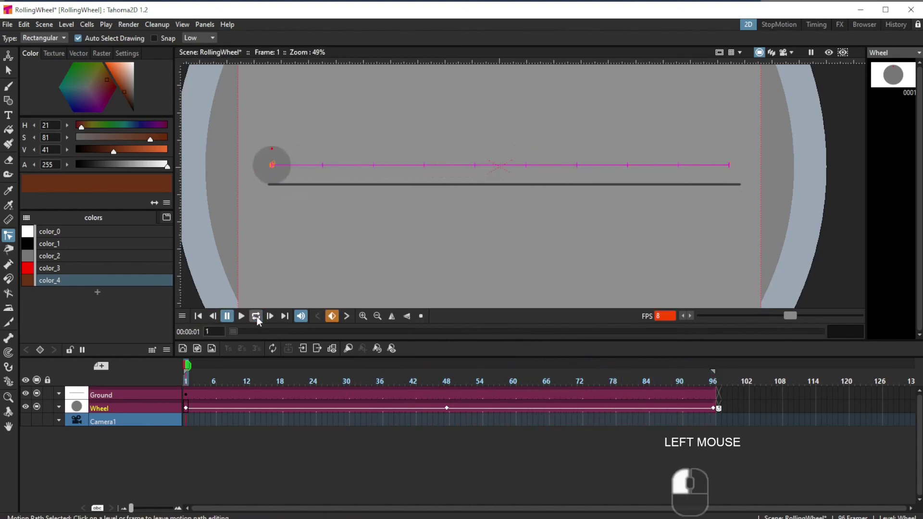